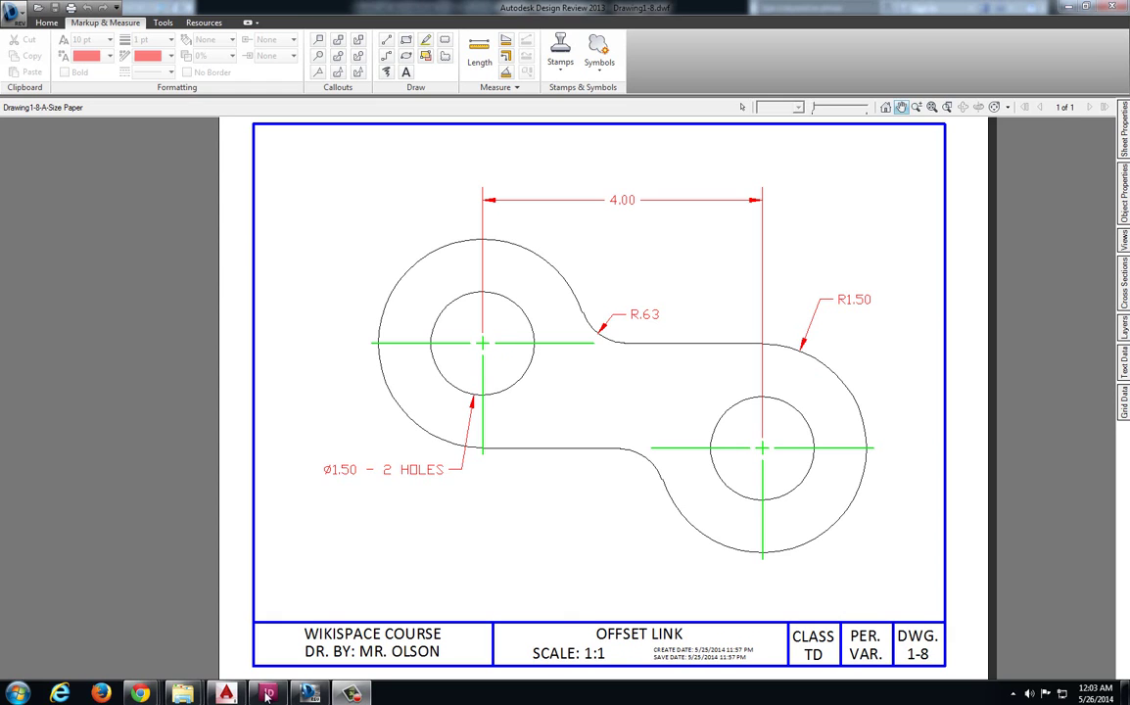
Switch to AutoCAD Architecture and draw a vertical line about 2 1/4" long in the empty drawing
left_click(225, 694)
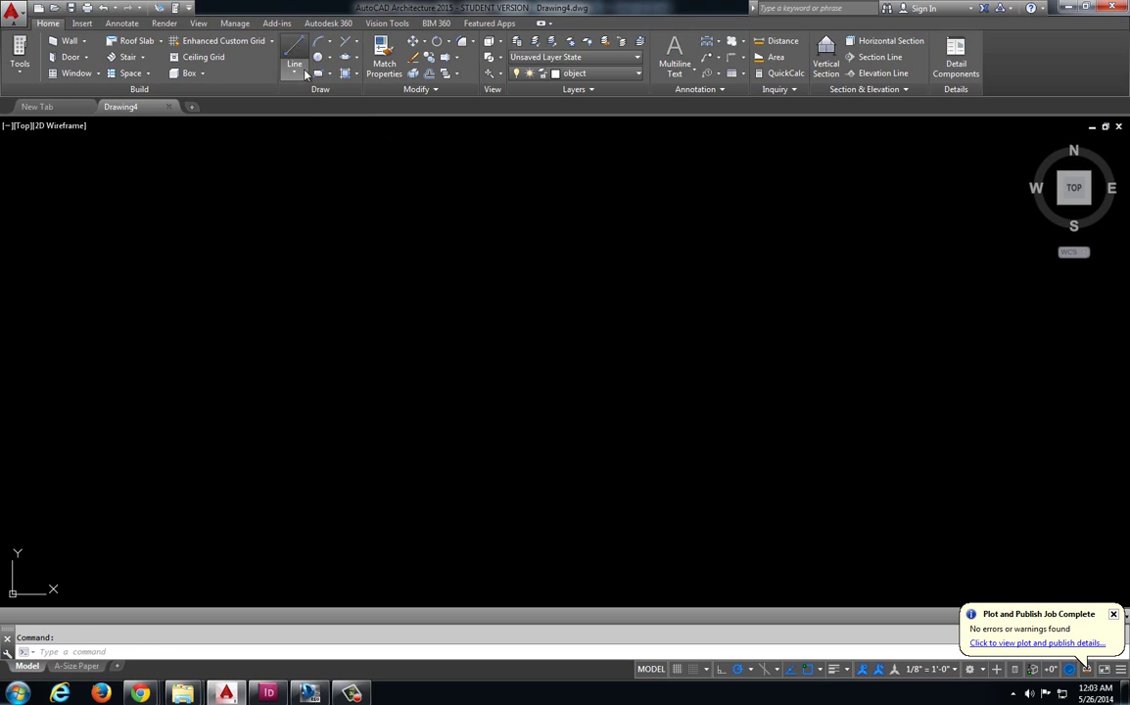
left_click(304, 72)
left_click(328, 225)
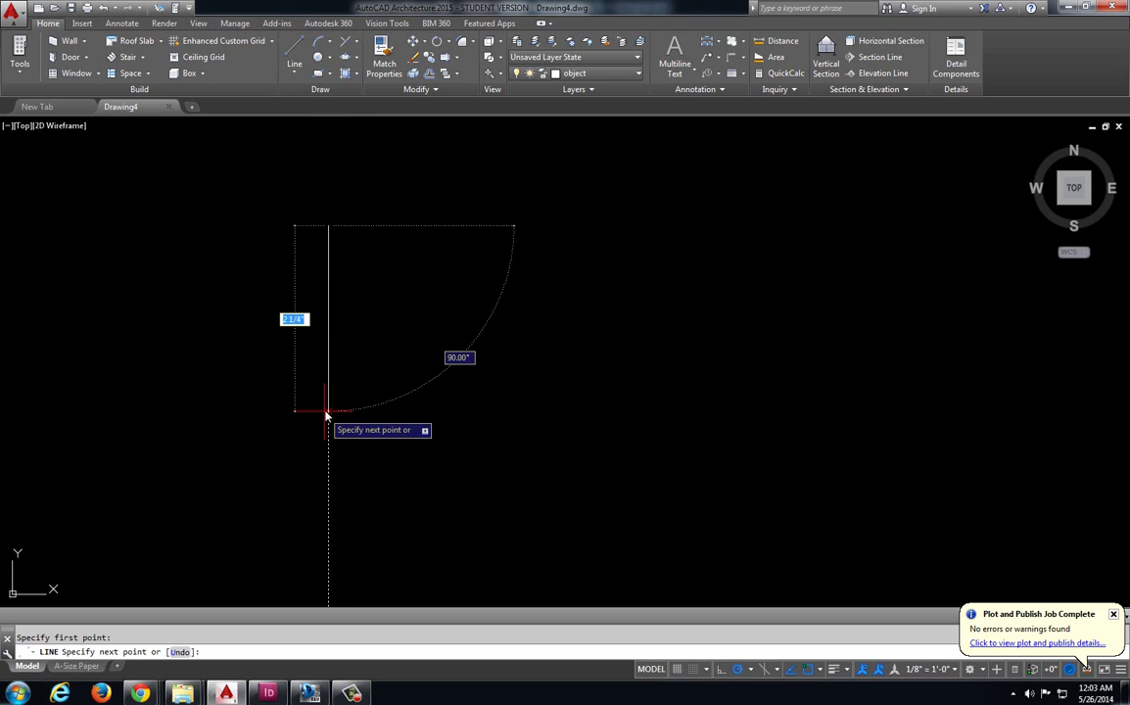
left_click(328, 409)
key("Return")
key("Return")
Draw a horizontal line from the vertical line's midpoint, extending it to both sides so the two lines form a cross
left_click(328, 317)
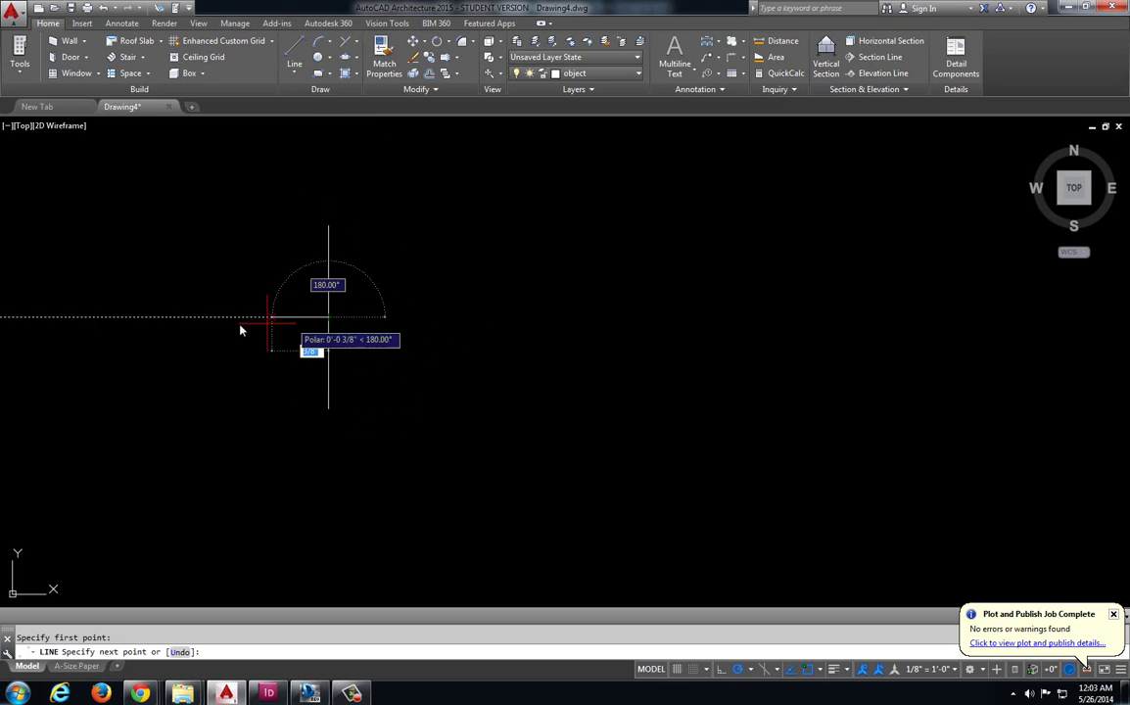
left_click(225, 317)
key("Return")
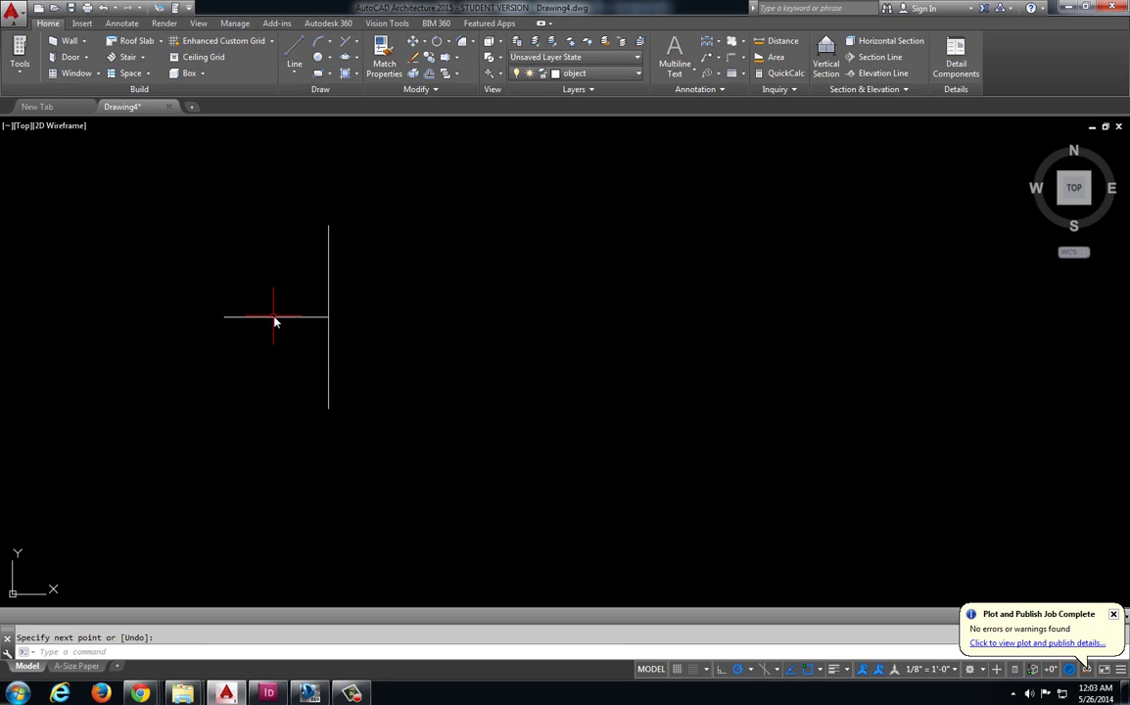
left_click(275, 316)
left_click(328, 316)
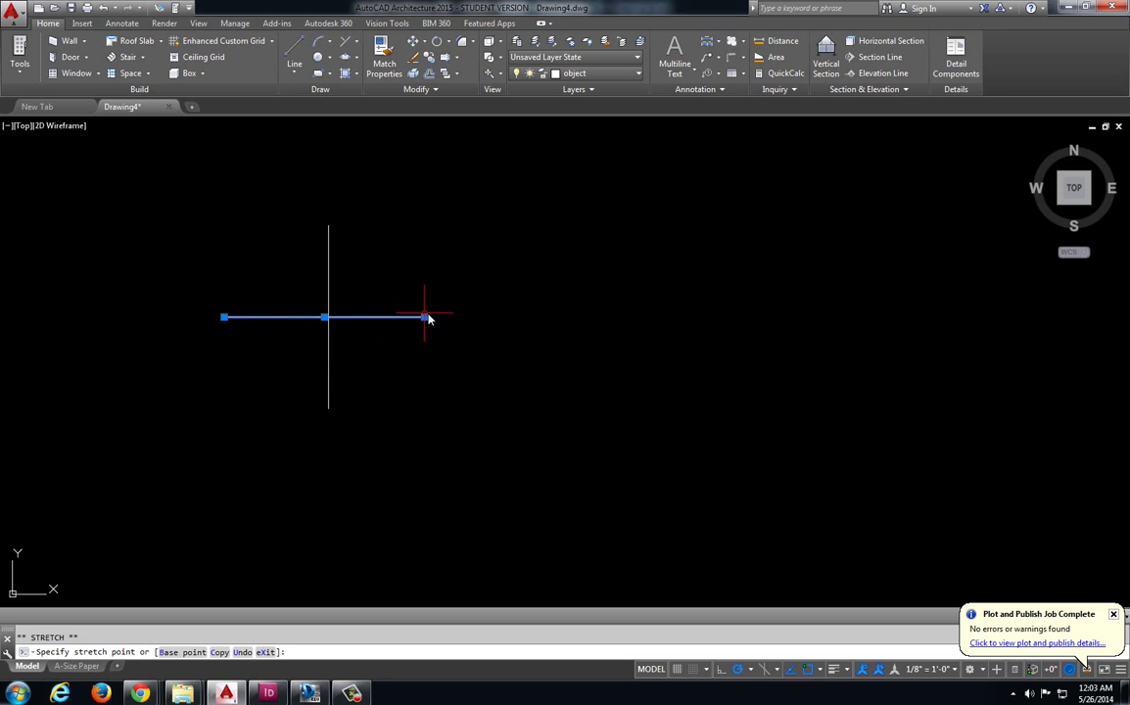
left_click(426, 318)
key("Escape")
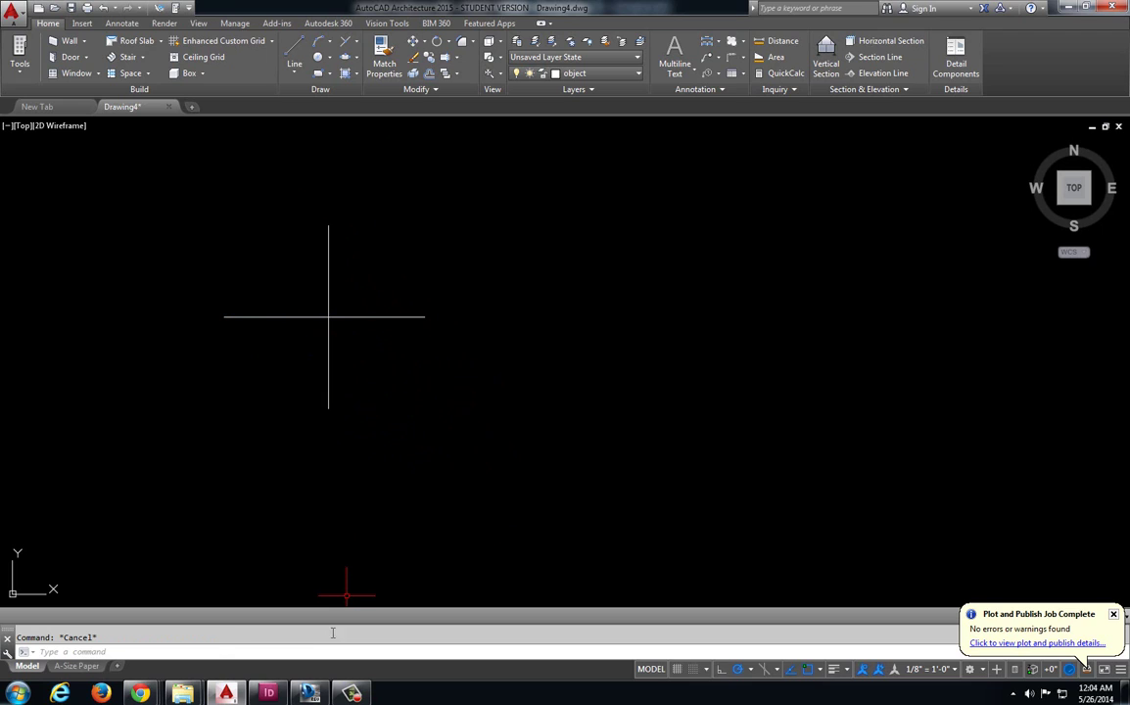
Switch to Design Review and mark the R1.50 dimension of the offset link with an ellipse
mouse_move(233, 696)
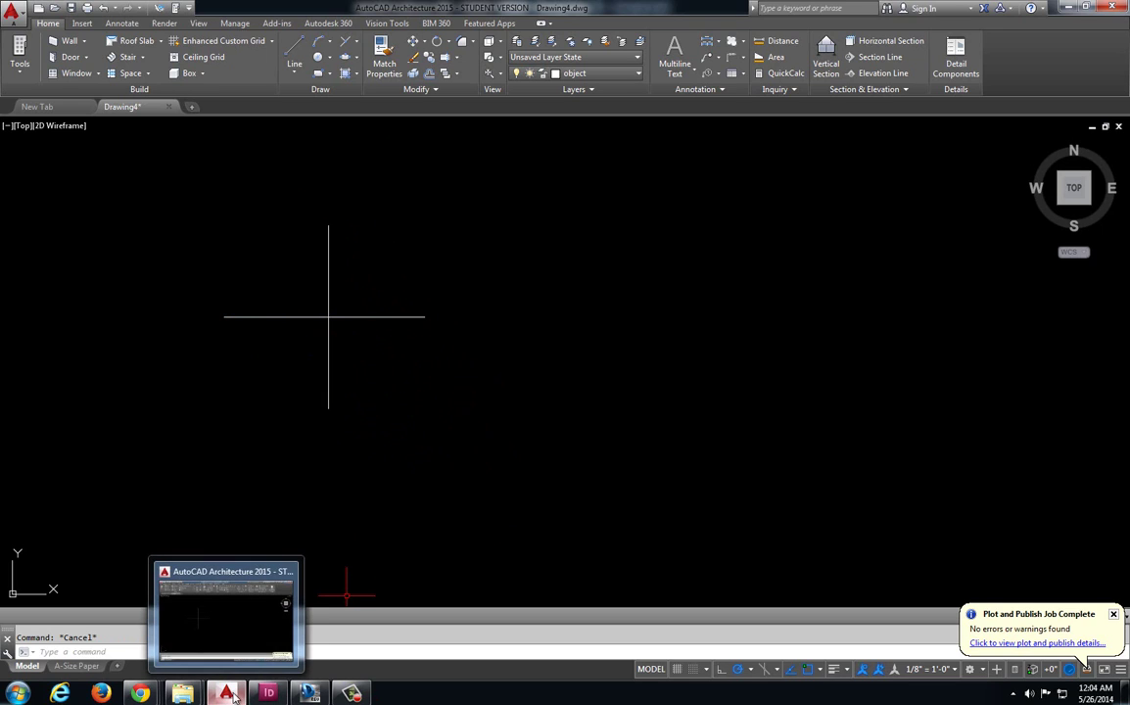
left_click(310, 693)
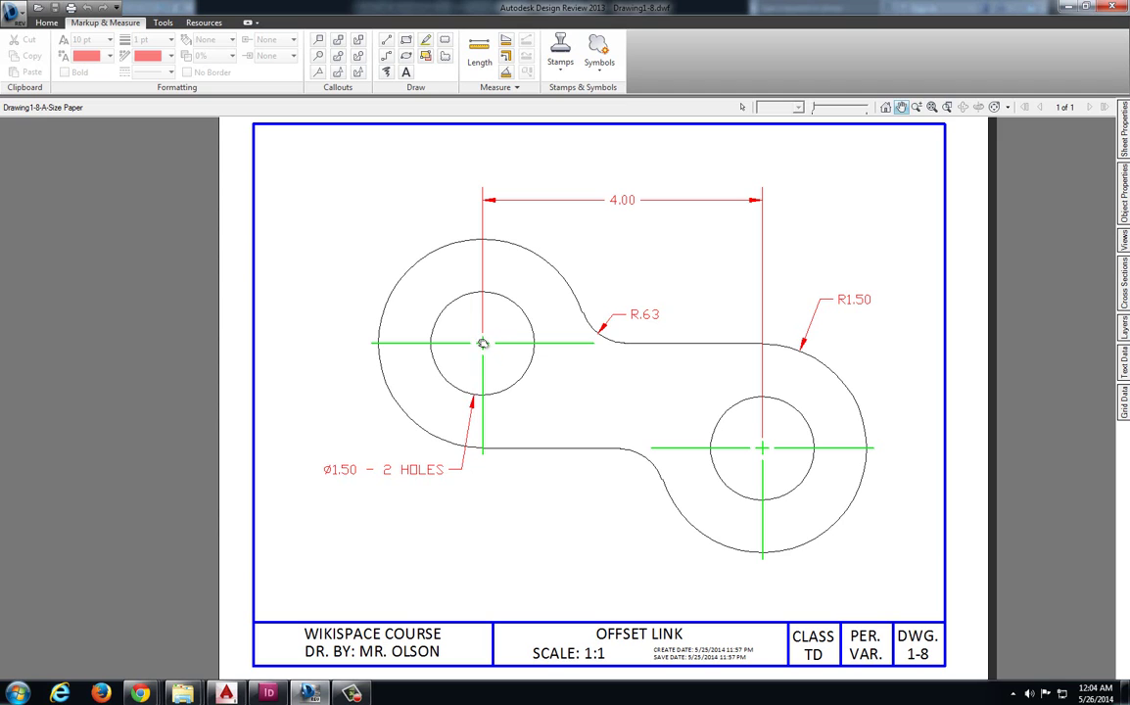
left_click_drag(359, 471, 404, 428)
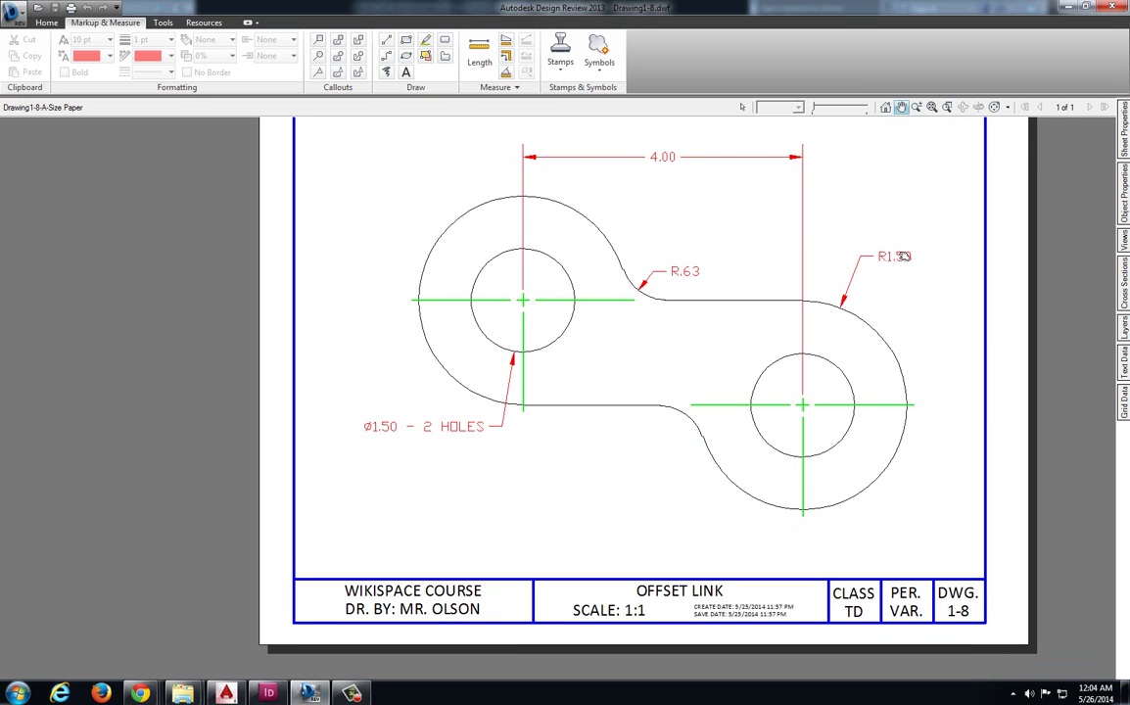
left_click(406, 56)
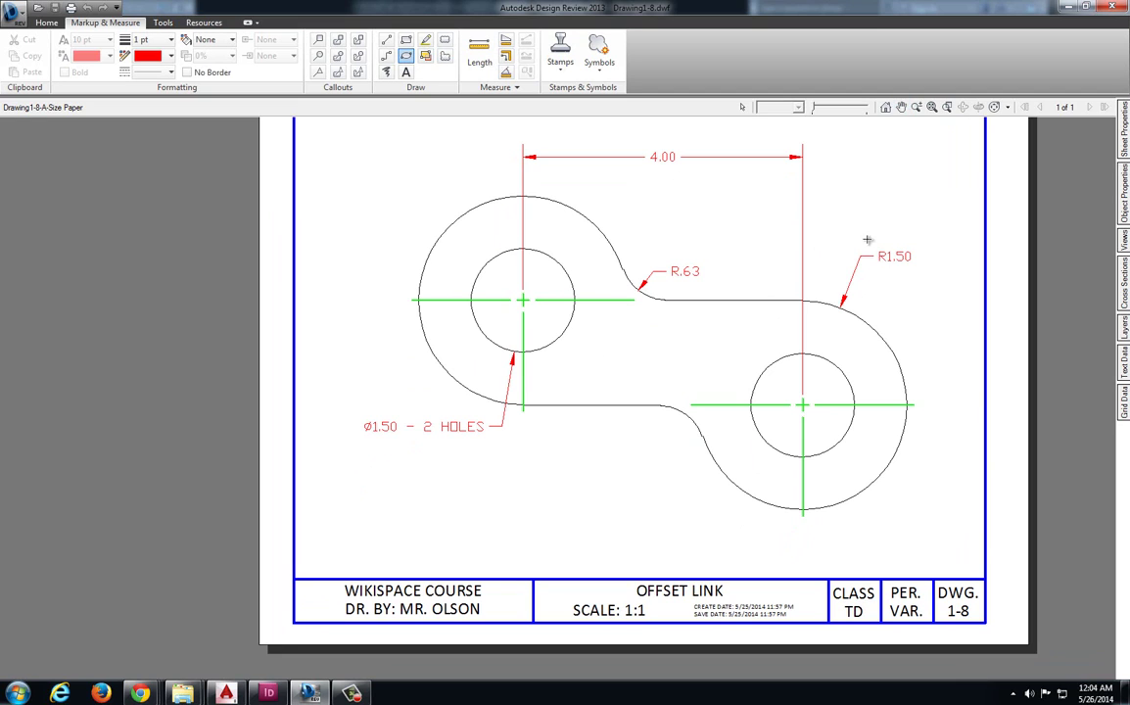
left_click_drag(867, 239, 922, 277)
Switch back to AutoCAD and draw a circle of radius 1.5 centered on the intersection of the crossing lines
left_click(225, 693)
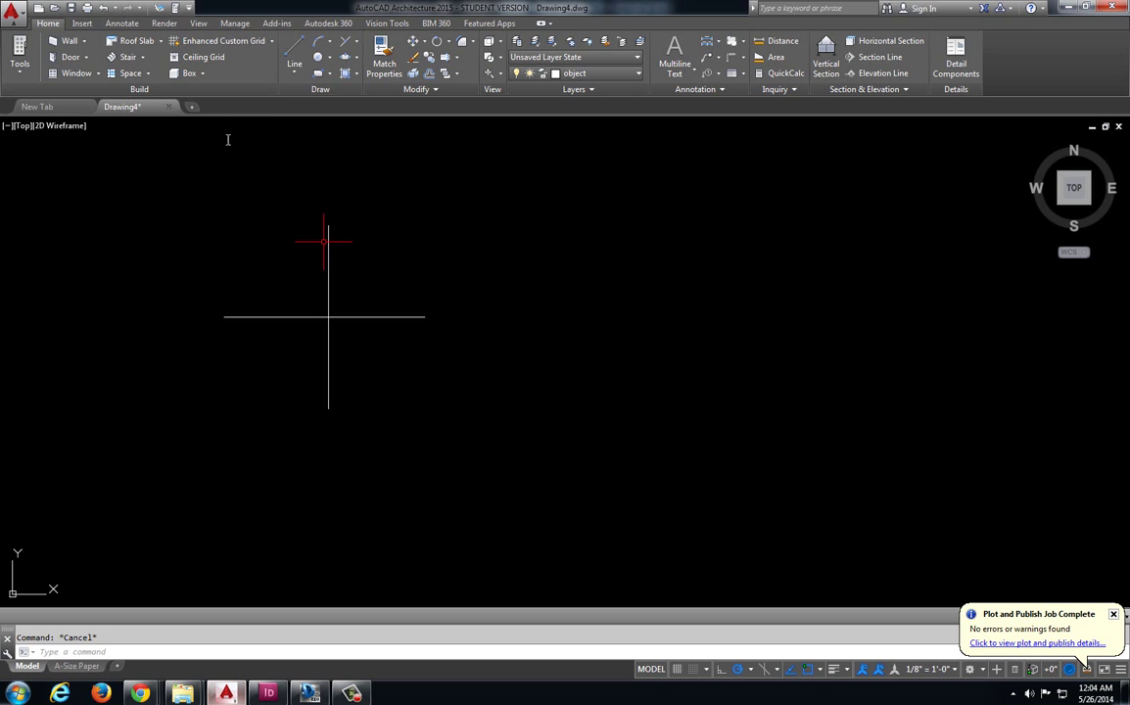
left_click(329, 57)
left_click(357, 76)
left_click(328, 316)
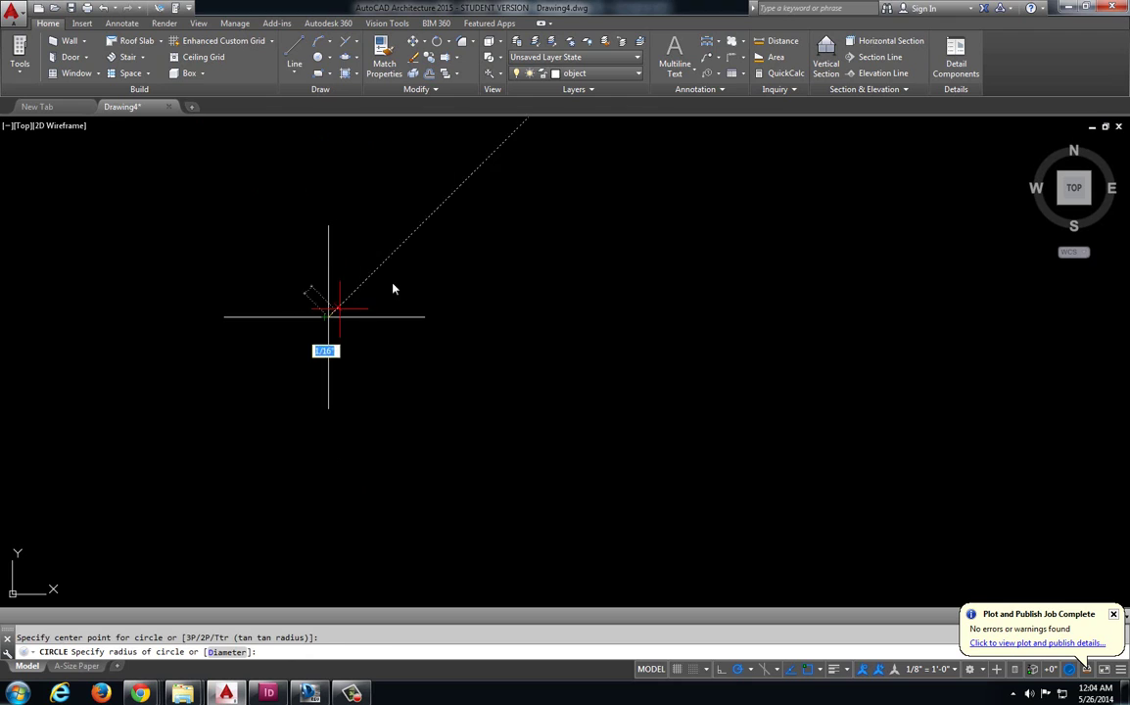
type("1.5")
key("Return")
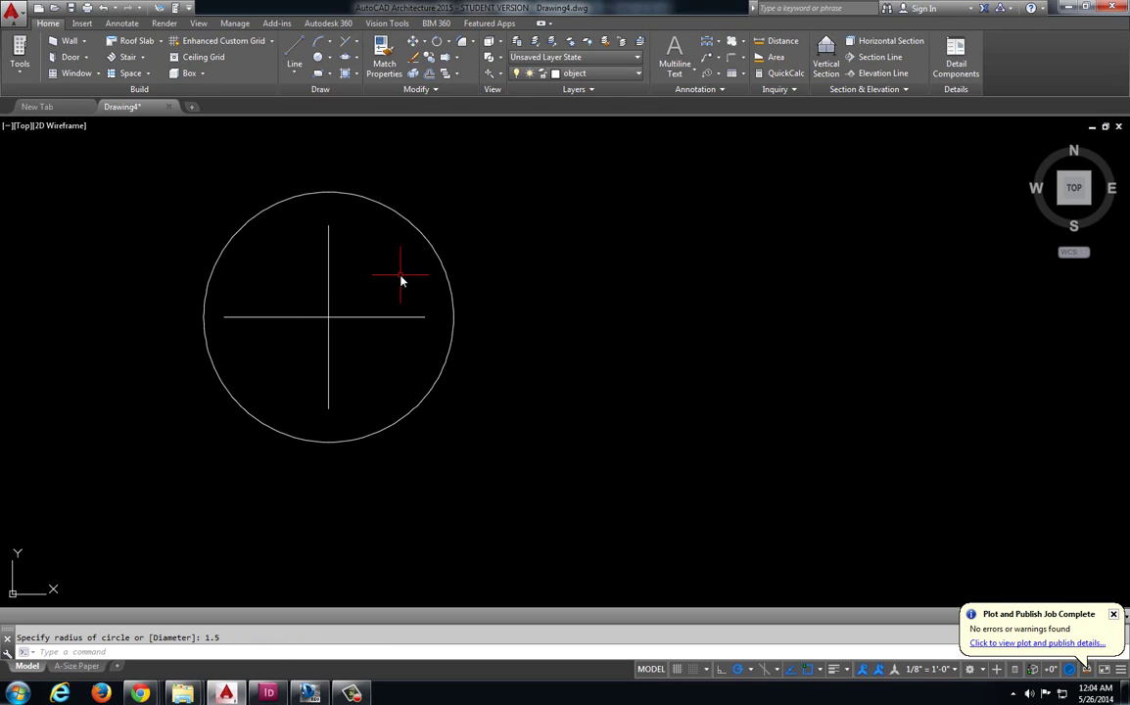
Check the reference drawing and draw a long horizontal line to the right from the circle's bottom quadrant
key("alt+Tab")
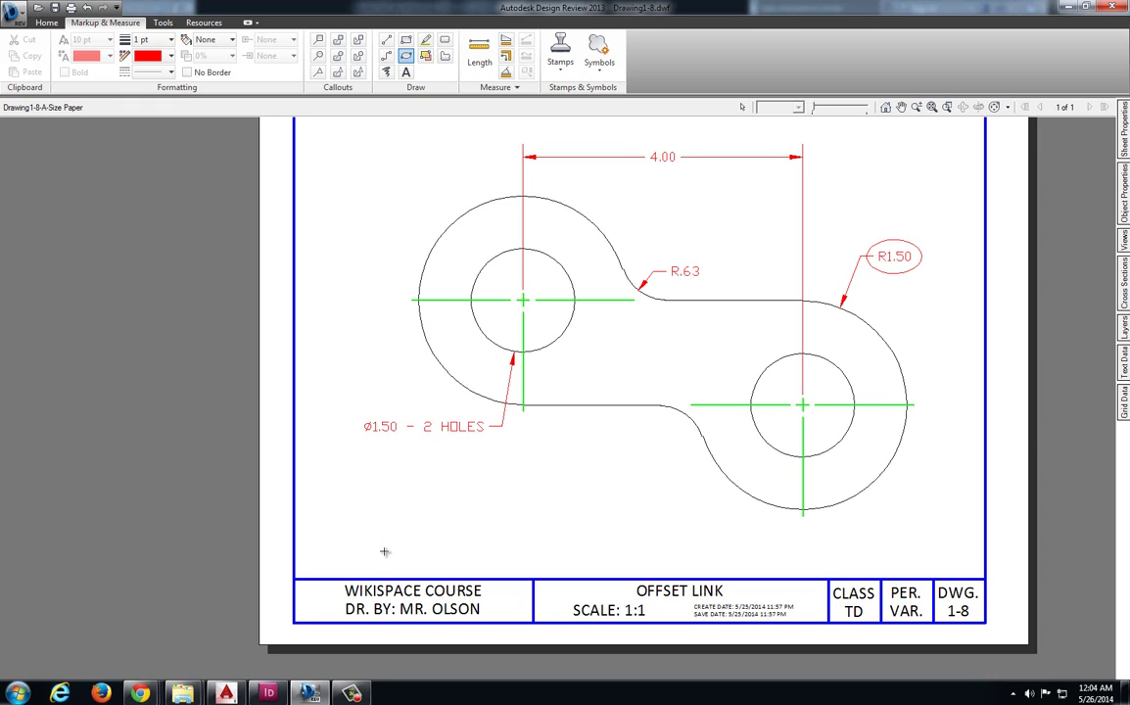
key("alt+Tab")
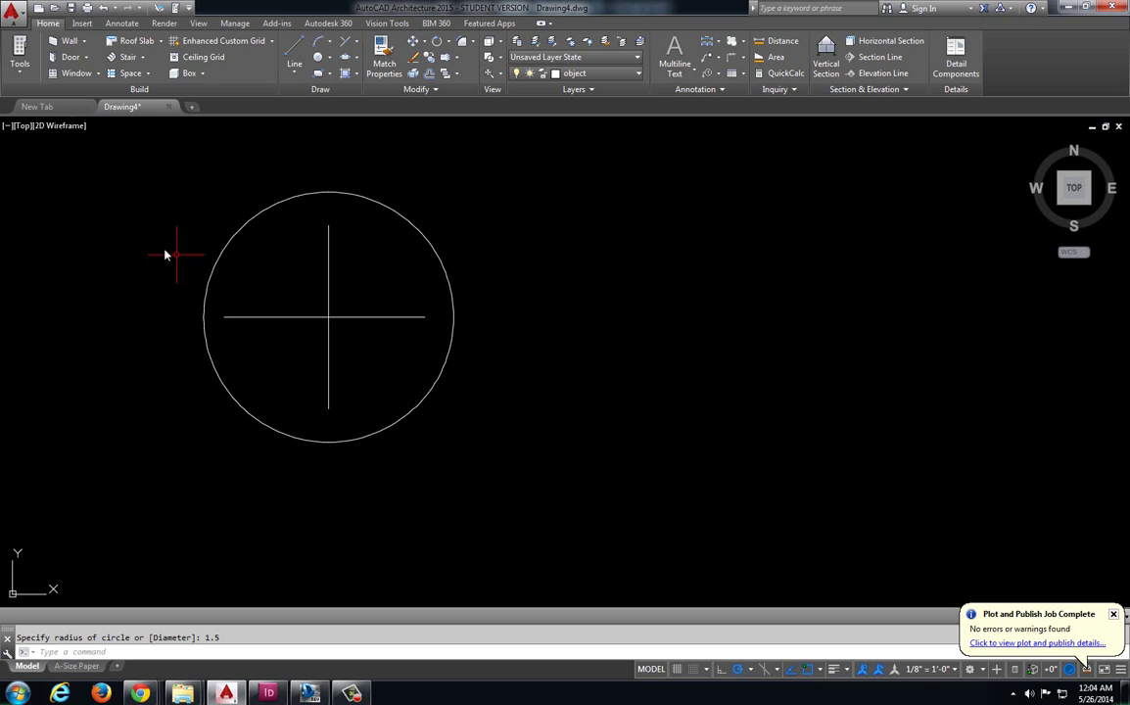
left_click(289, 48)
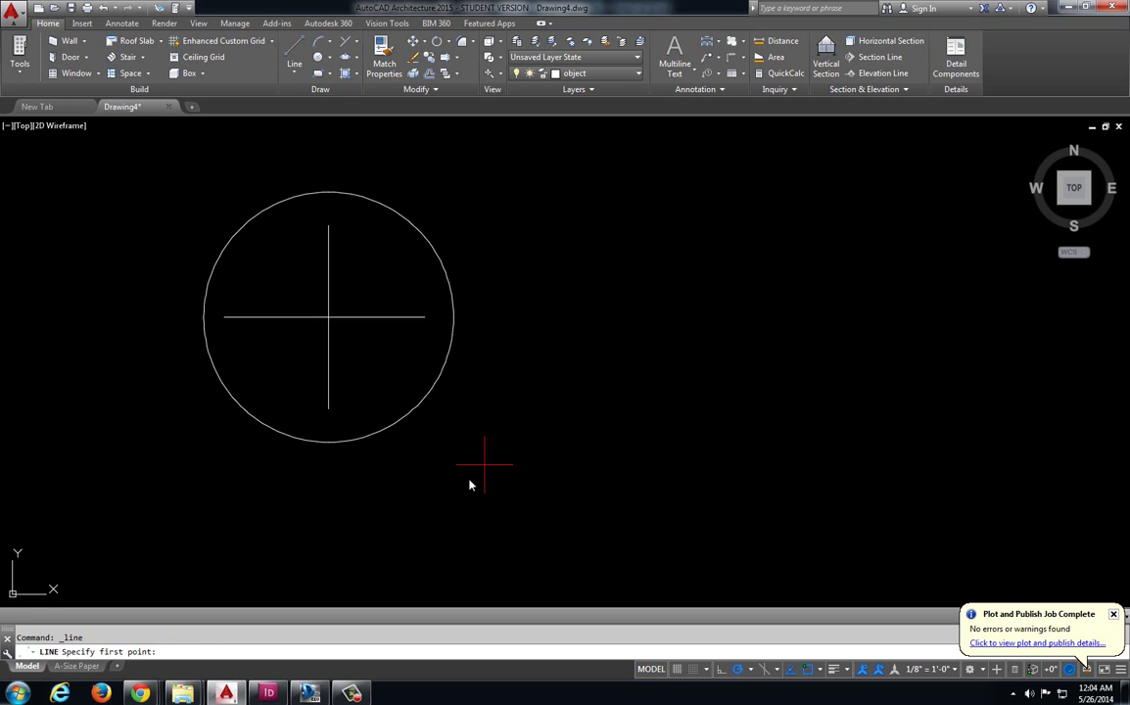
left_click(329, 446)
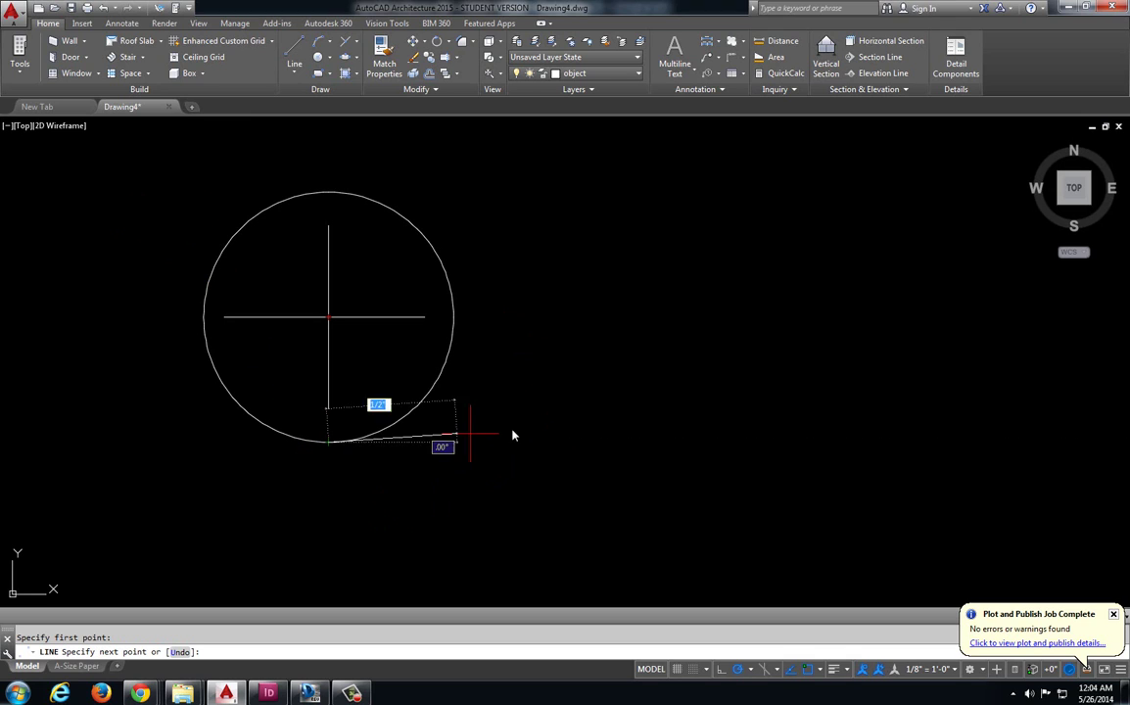
scroll(1002, 434, "down", 4)
middle_click_drag(1002, 434, 722, 399)
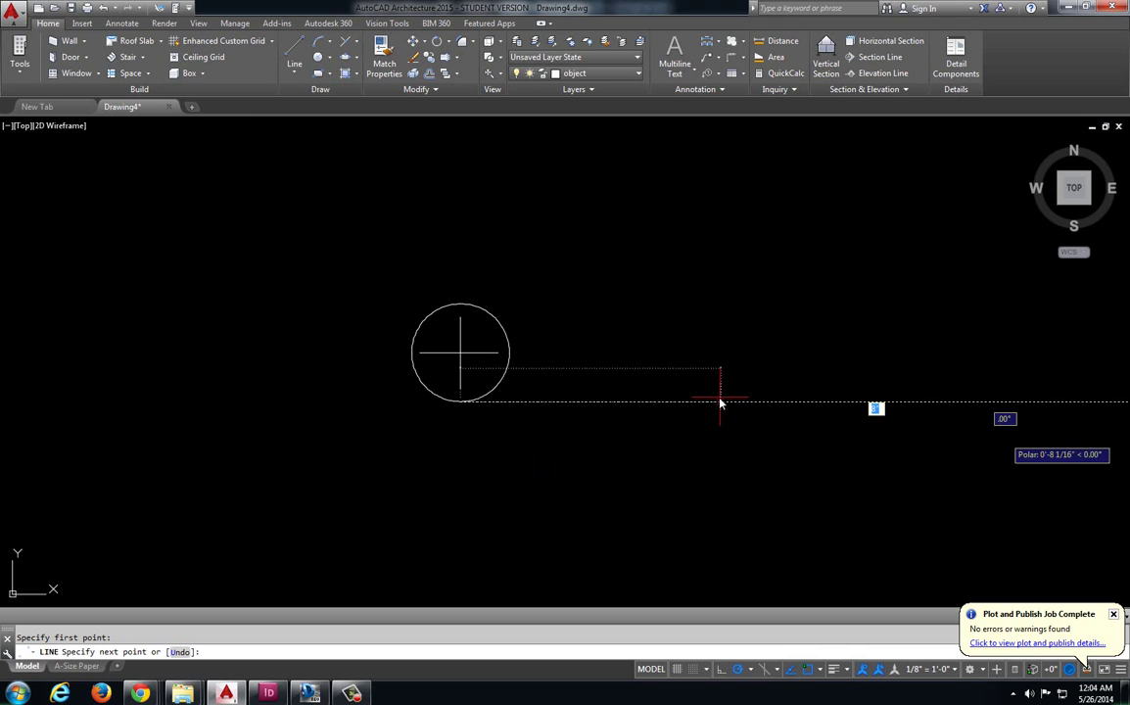
left_click(796, 396)
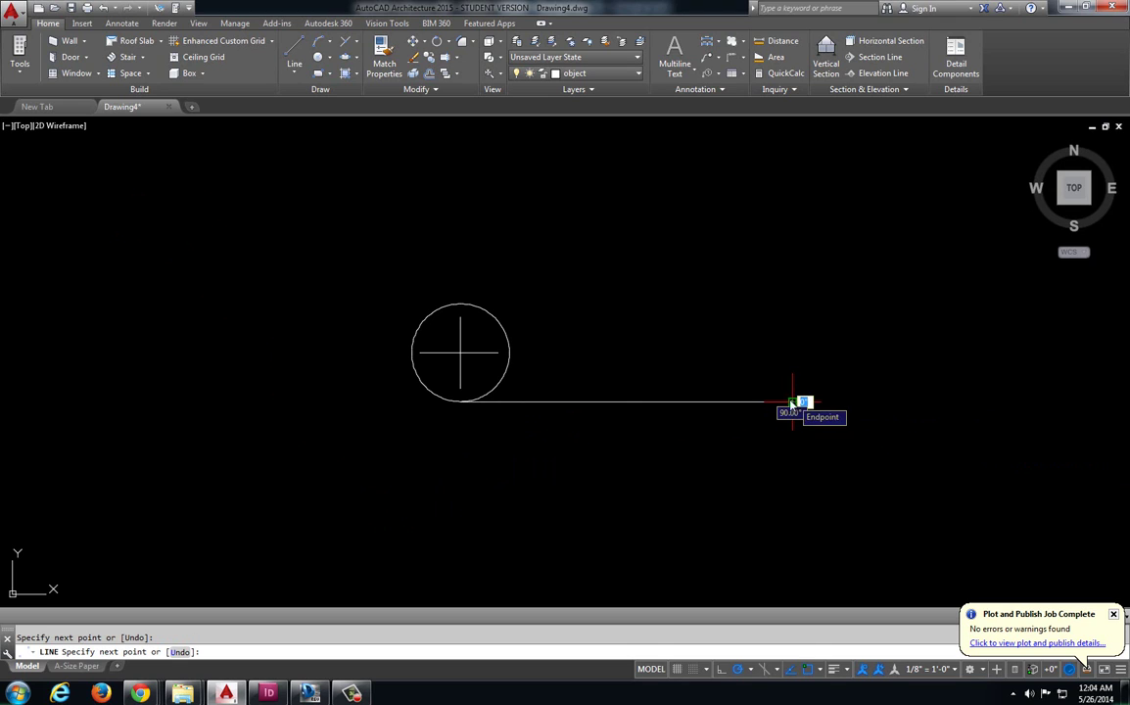
key("Escape")
Switch to Design Review and highlight both vertical center lines and the 4.00 dimension between them in yellow
scroll(612, 409, "up", 3)
mouse_move(612, 409)
middle_mouse_down()
mouse_move(597, 392)
mouse_move(590, 404)
middle_mouse_up()
key("alt+Tab")
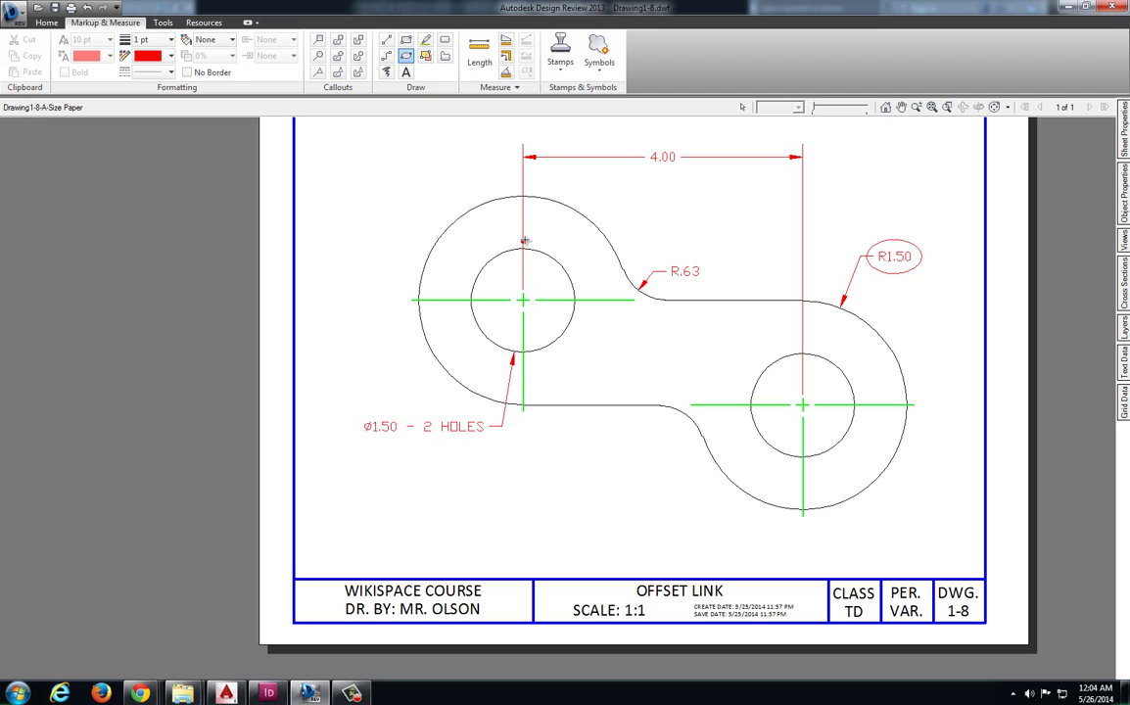
left_click(425, 39)
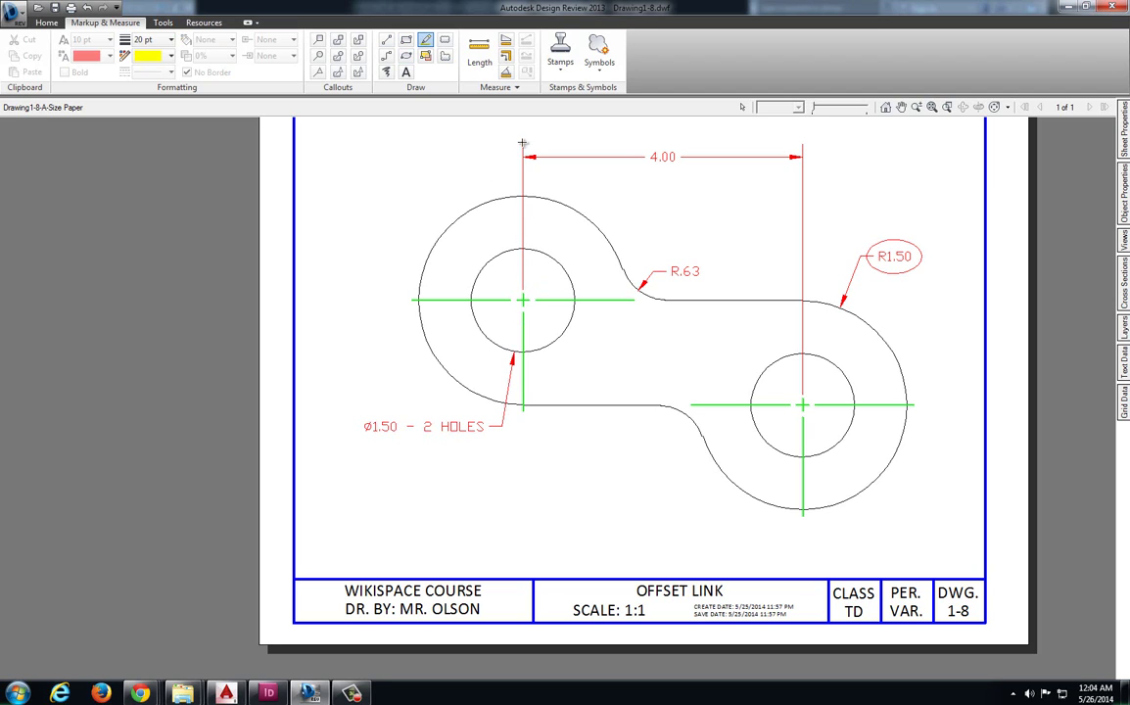
left_click_drag(521, 135, 522, 453)
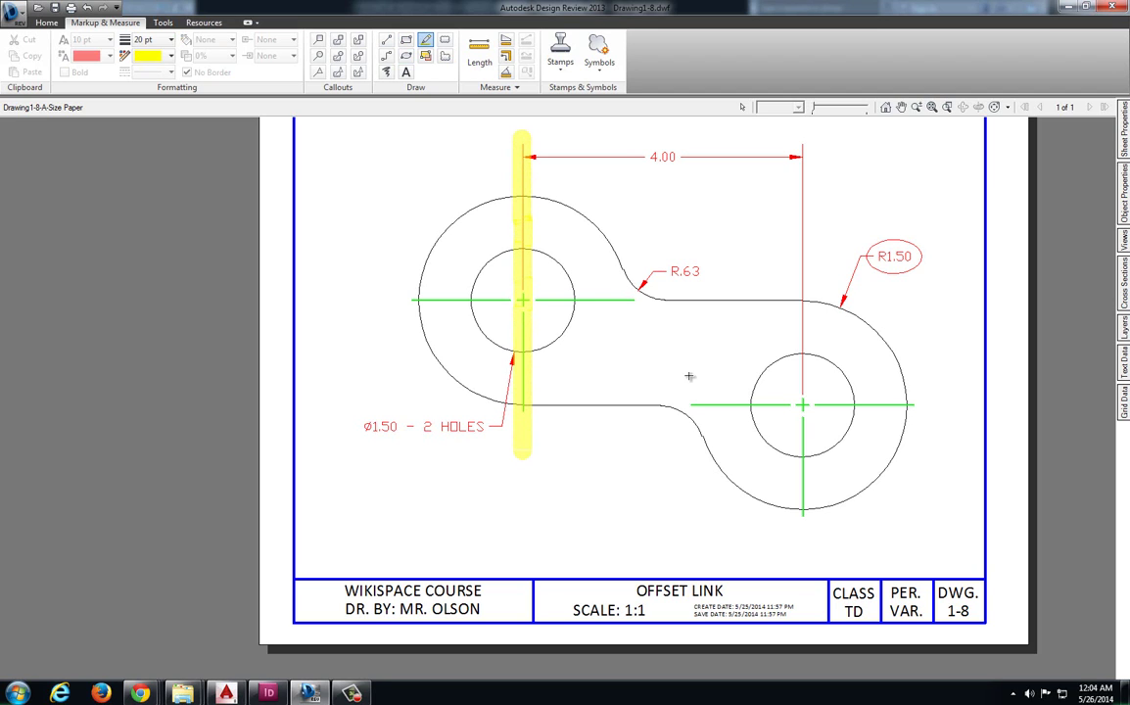
left_click_drag(804, 140, 805, 534)
mouse_move(677, 129)
left_mouse_down()
mouse_move(644, 131)
mouse_move(672, 129)
left_mouse_up()
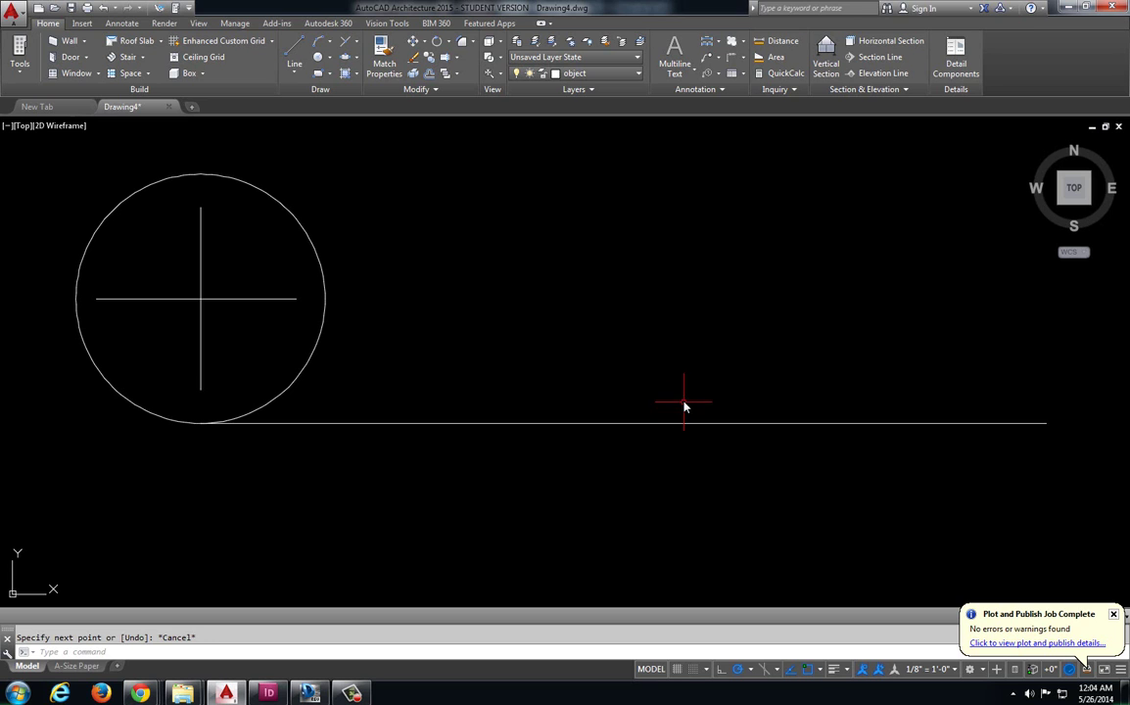
Switch back to AutoCAD and offset the circle's vertical center line 4 units to the right
type("off")
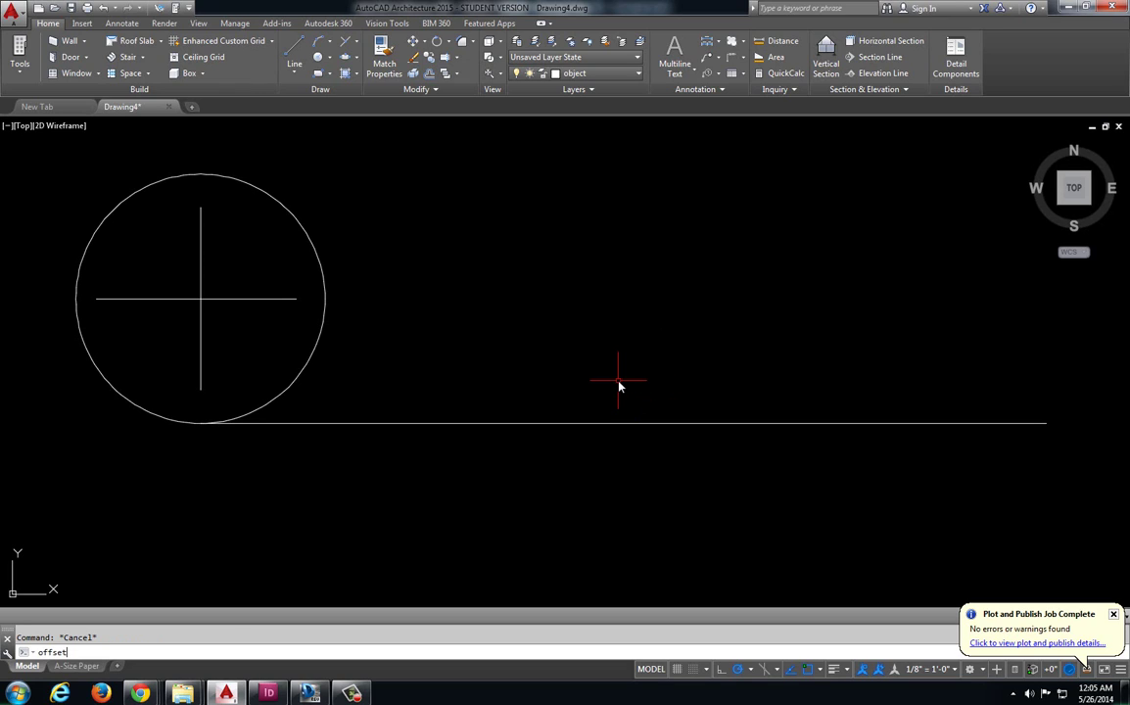
type("set")
key("Return")
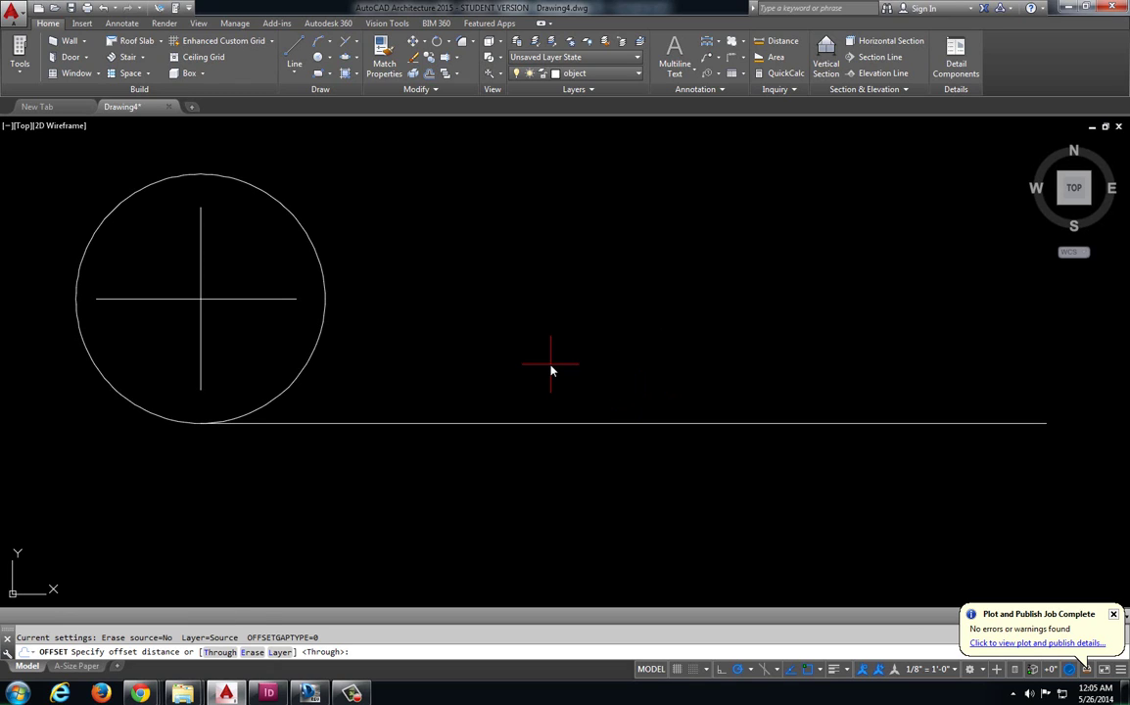
type("4")
key("Return")
left_click(200, 259)
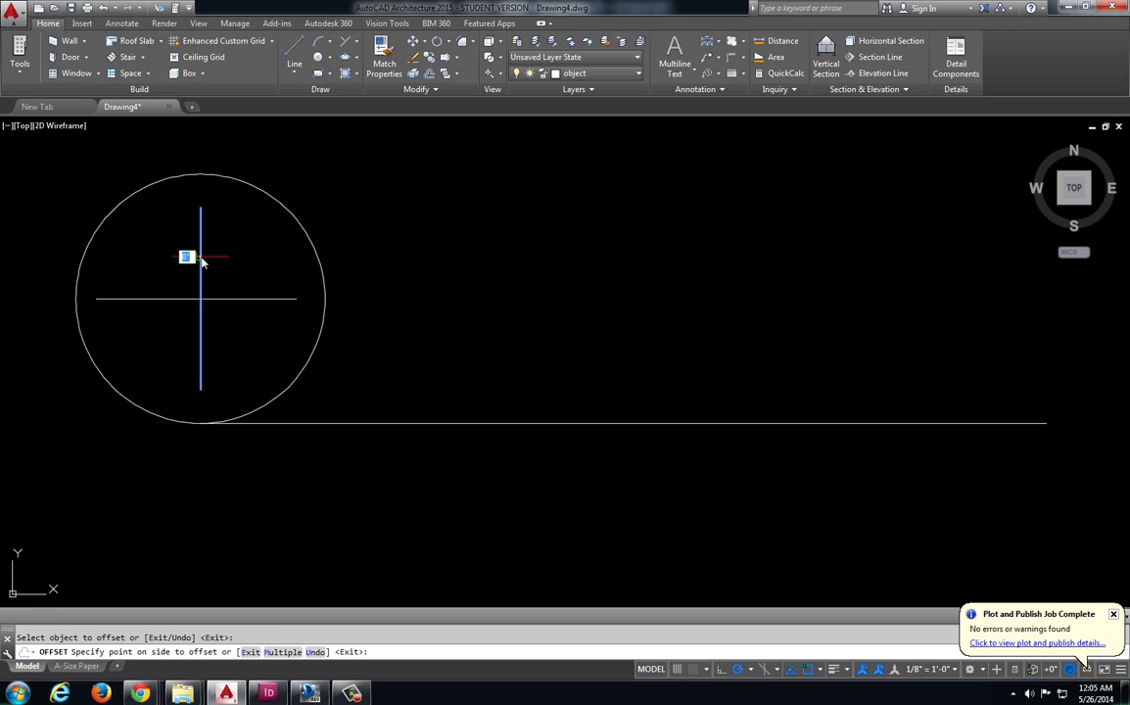
left_click(433, 285)
key("Escape")
Stretch the lower end of the offset vertical line down about 2 1/2", past the long horizontal line
left_click(534, 345)
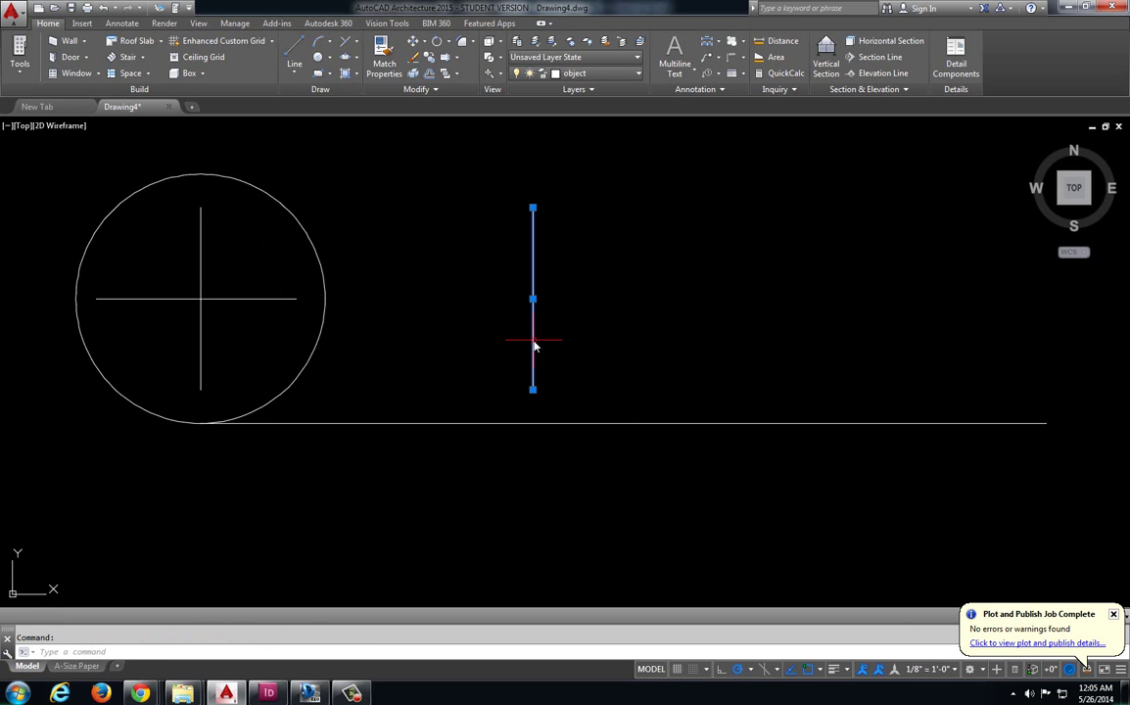
left_click(533, 388)
scroll(536, 519, "down", 2)
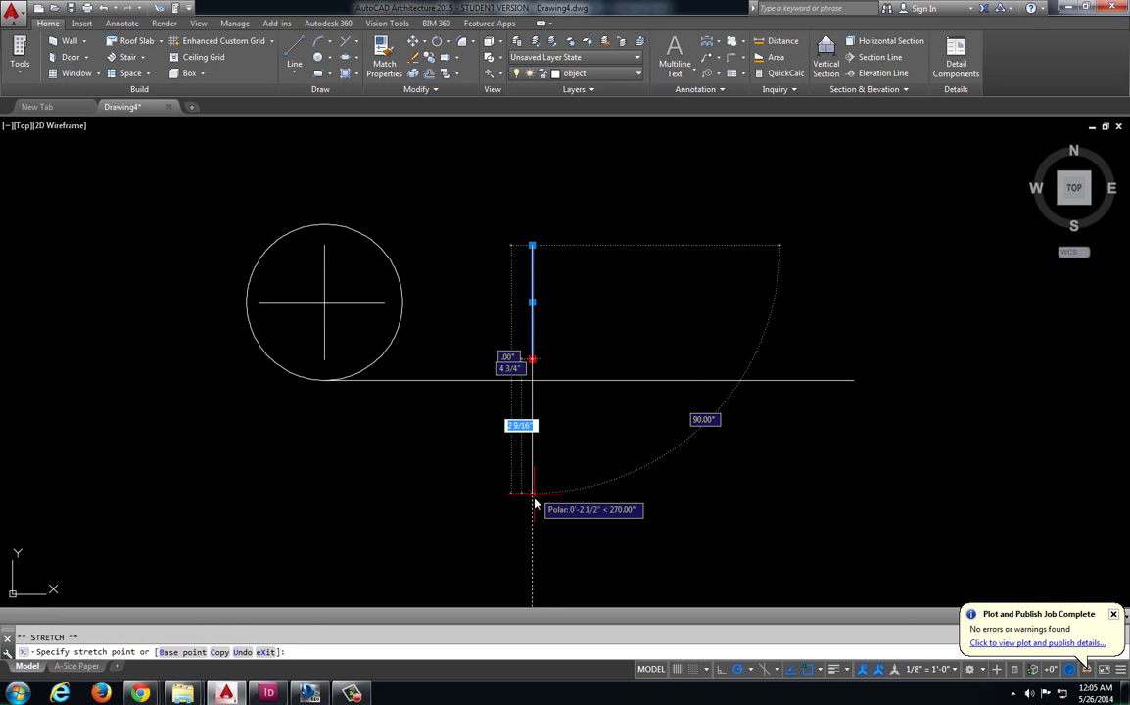
left_click(532, 500)
key("Escape")
Stretch the circle's vertical center line beyond the circle, about 9/16" at its upper end and 5/8" at its lower end
left_click(339, 293)
left_click(319, 307)
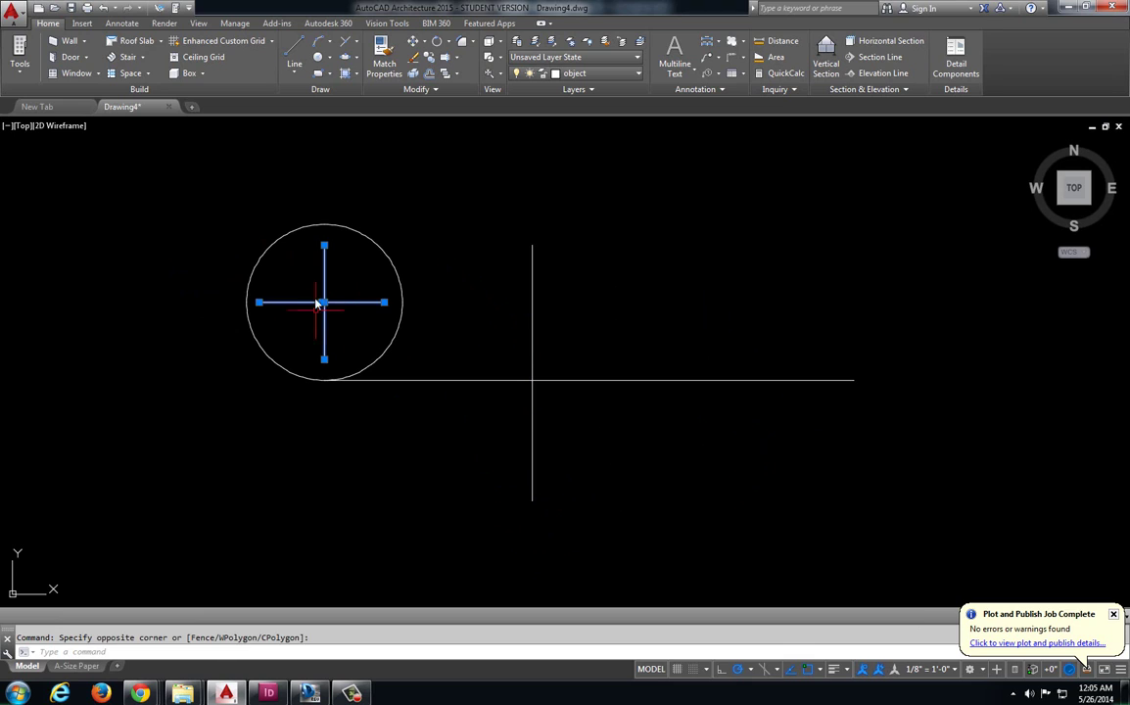
scroll(328, 247, "up", 2)
left_click(320, 235)
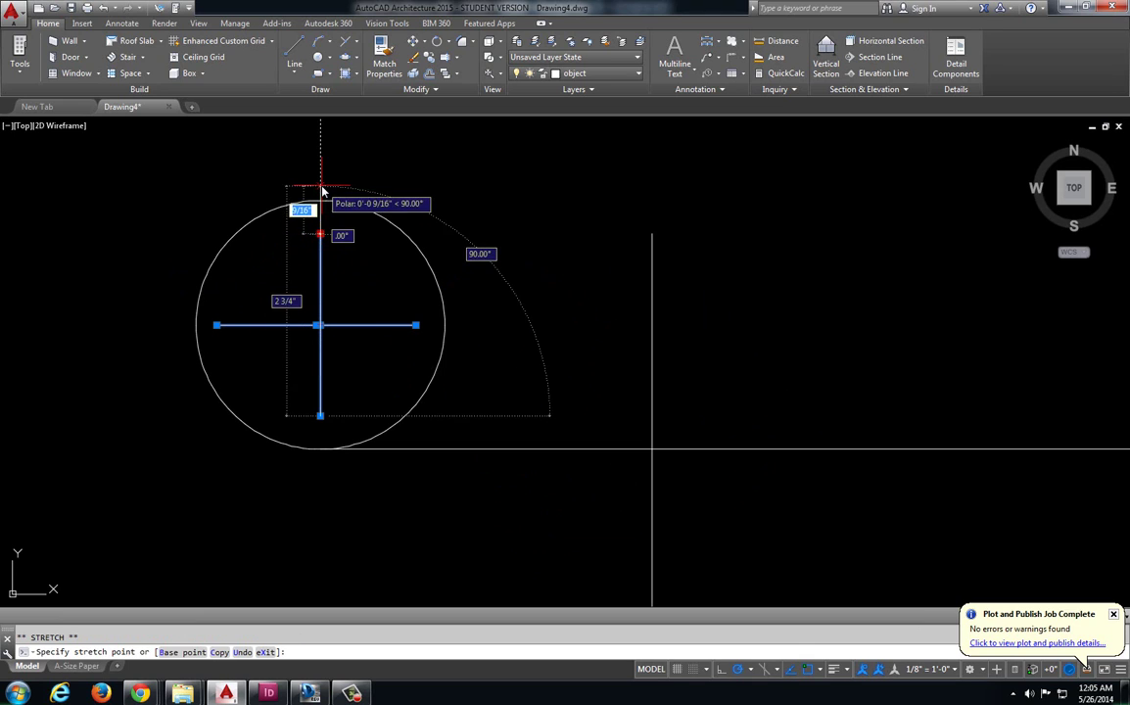
left_click(320, 184)
left_click(320, 416)
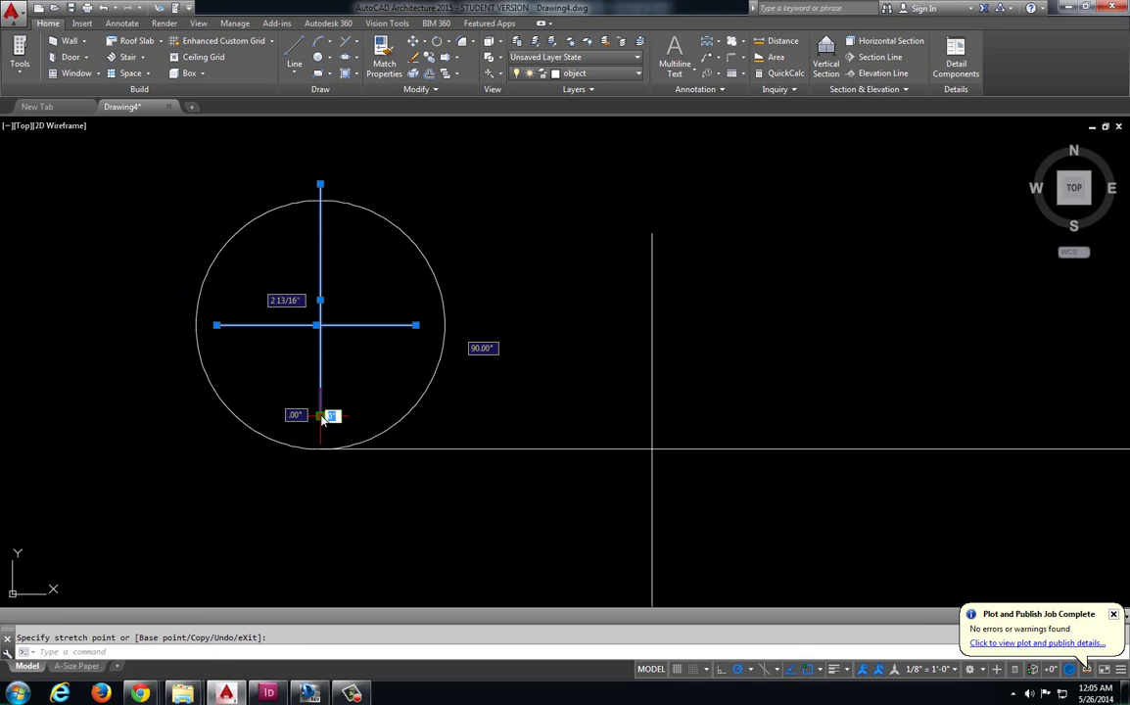
left_click(320, 469)
Stretch both ends of the circle's horizontal center line just past the circle, to about 3 3/8" overall
left_click(415, 325)
left_click(461, 325)
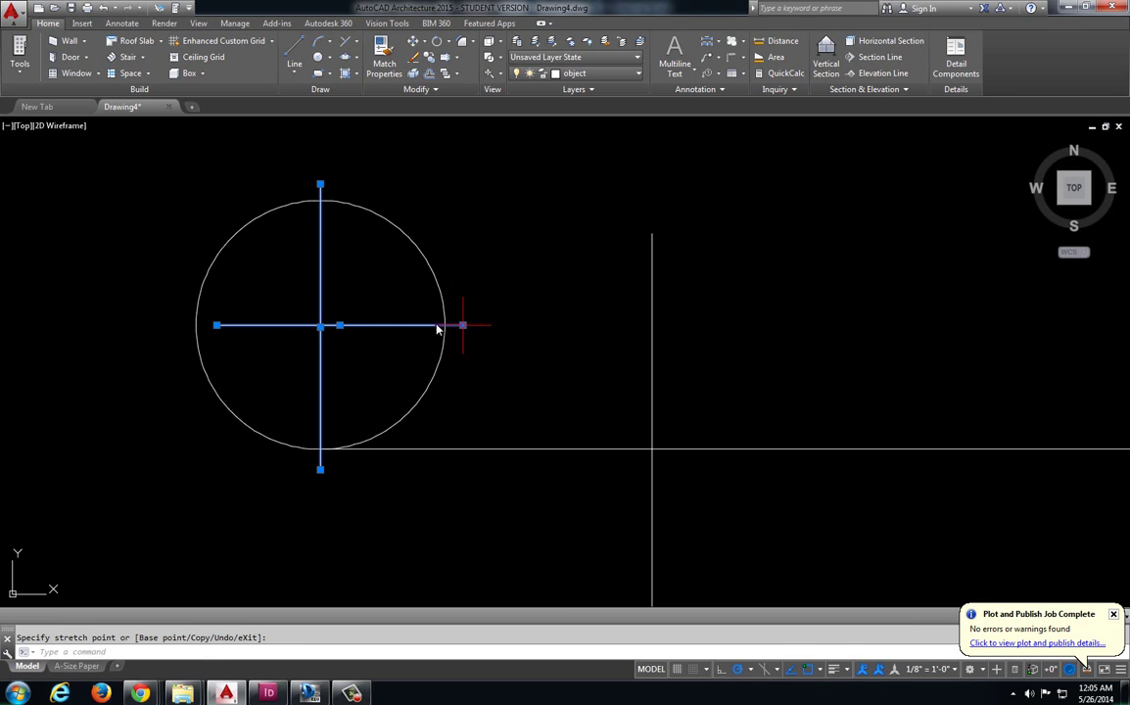
left_click(217, 325)
left_click(183, 325)
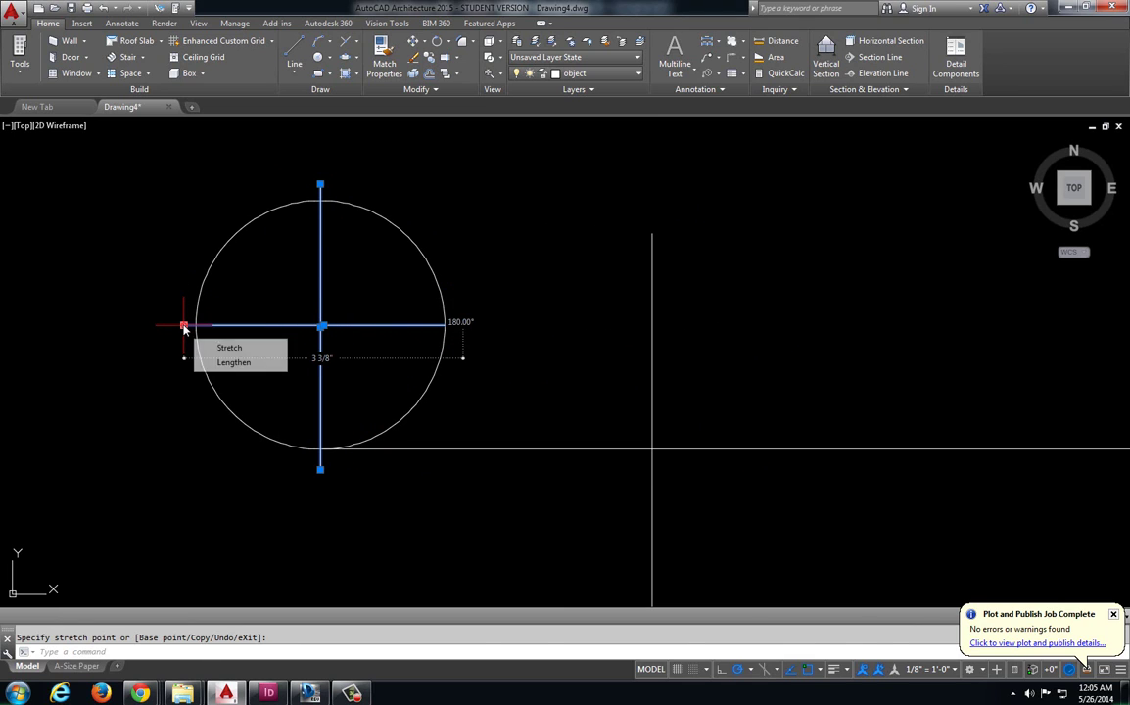
Check the right end's radius in Design Review, and in AutoCAD draw a 1.5 radius circle where the offset vertical meets the long horizontal line
key("alt+Tab")
middle_click_drag(739, 334, 633, 317)
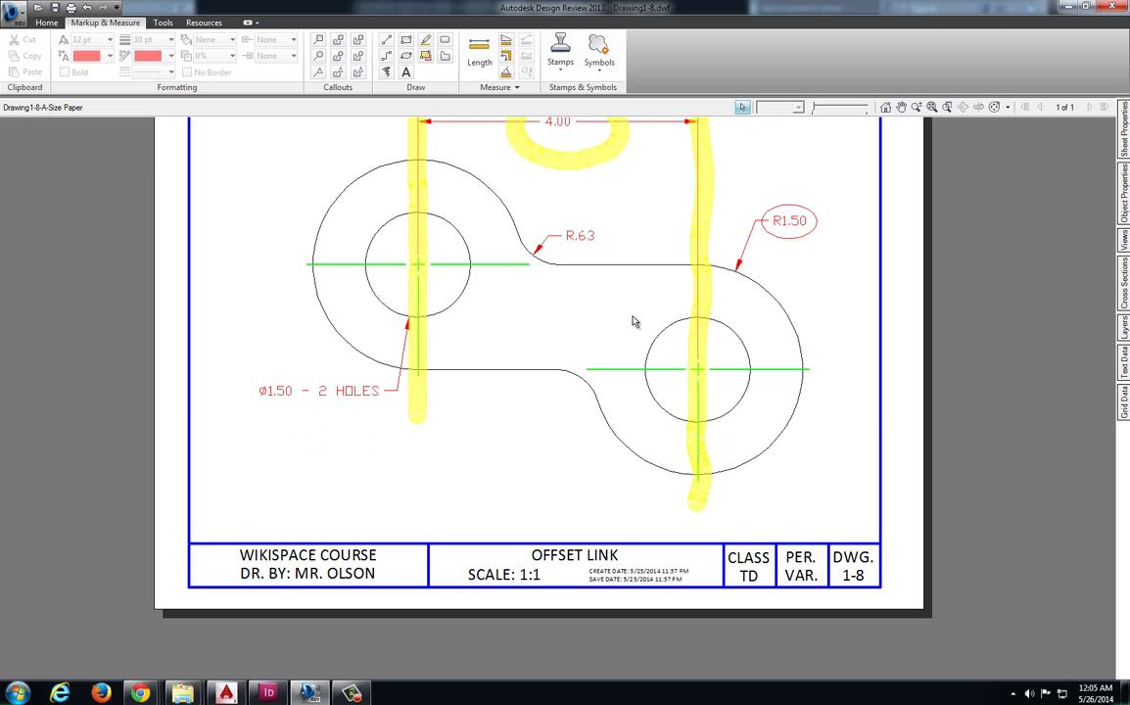
key("alt+Tab")
middle_click_drag(715, 383, 665, 315)
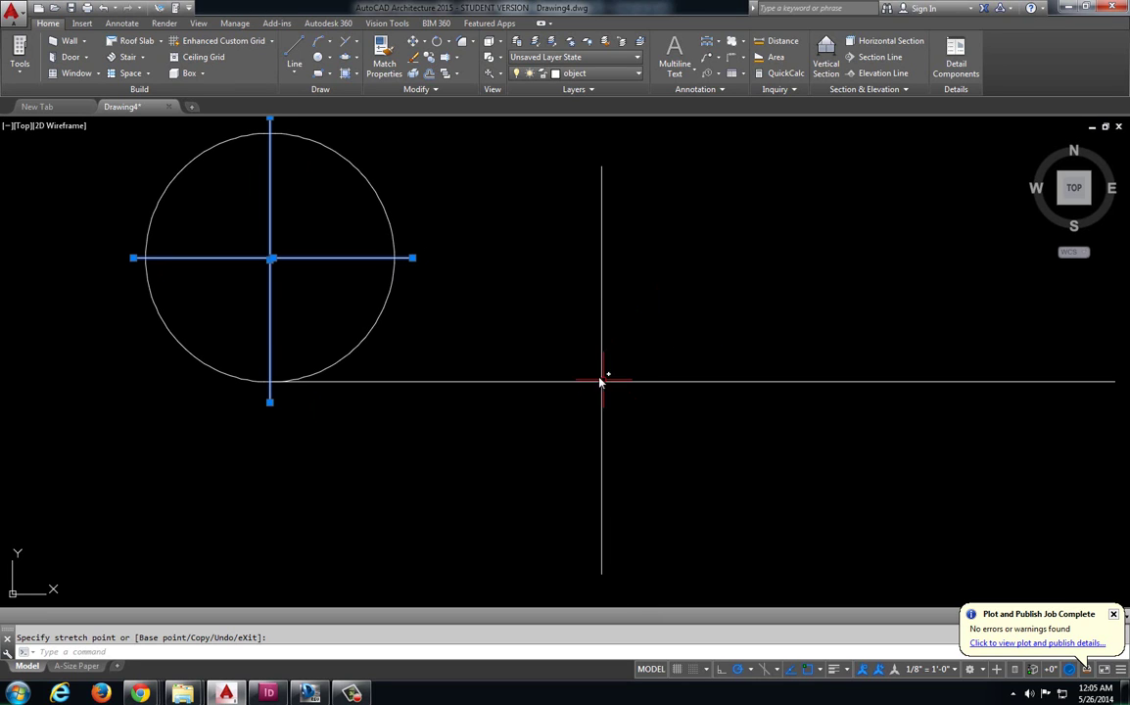
key("alt+Tab")
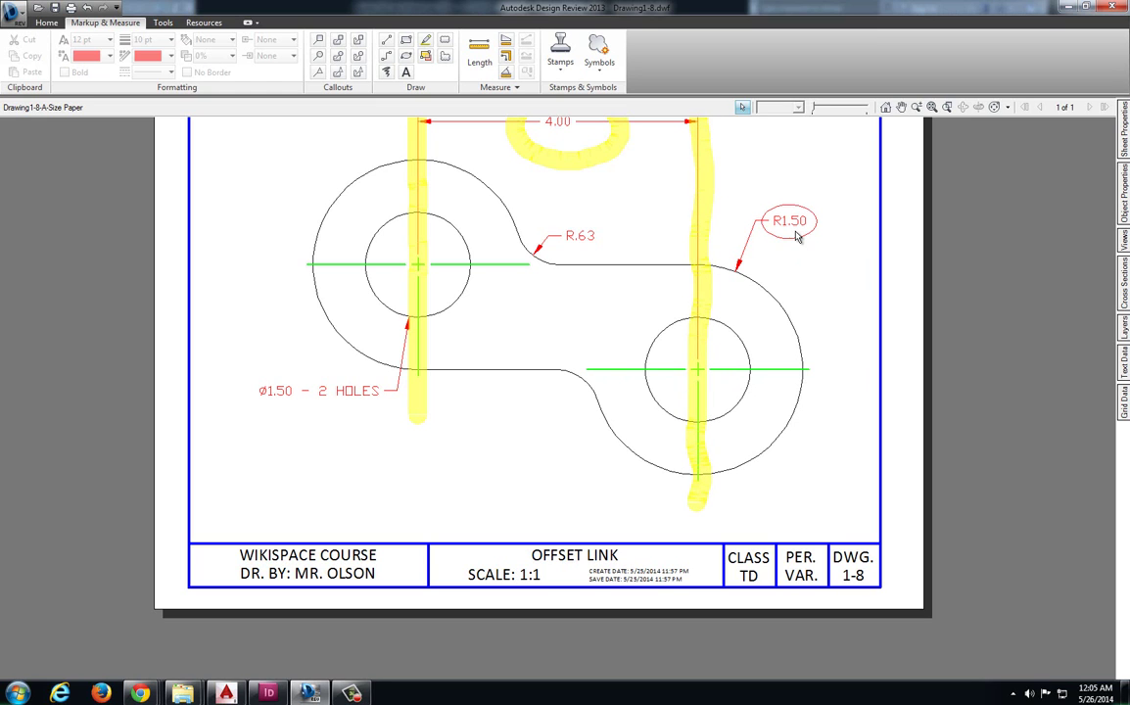
key("alt+Tab")
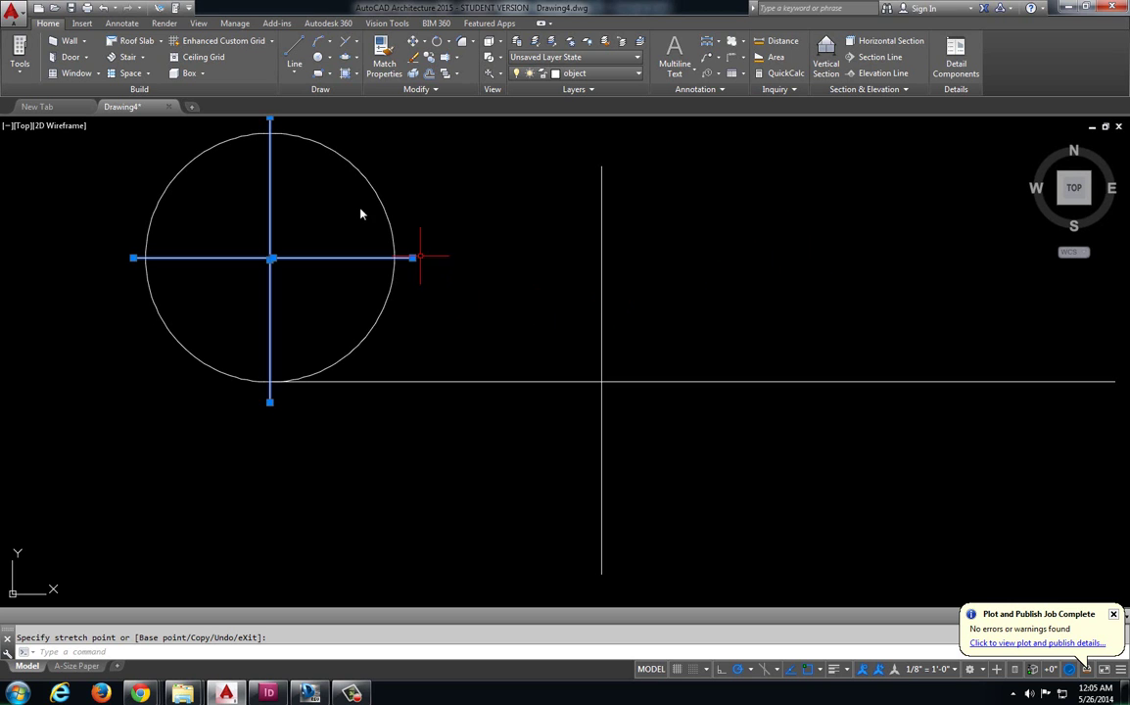
left_click(329, 58)
left_click(334, 78)
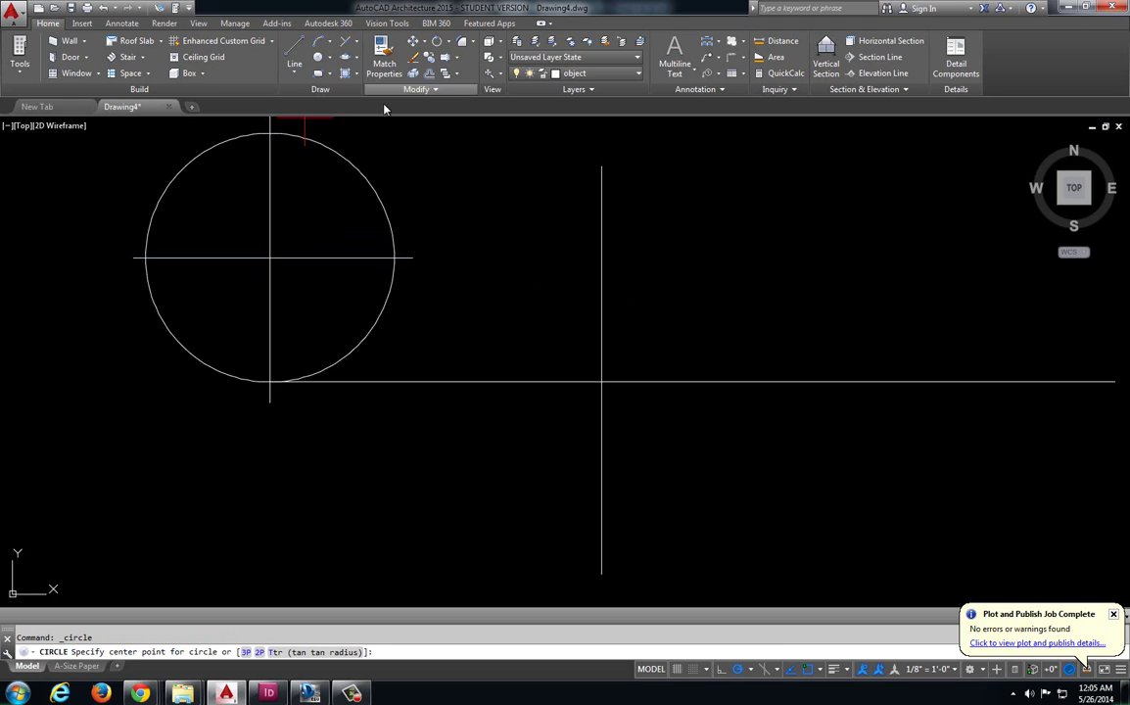
left_click(602, 382)
type("1.5")
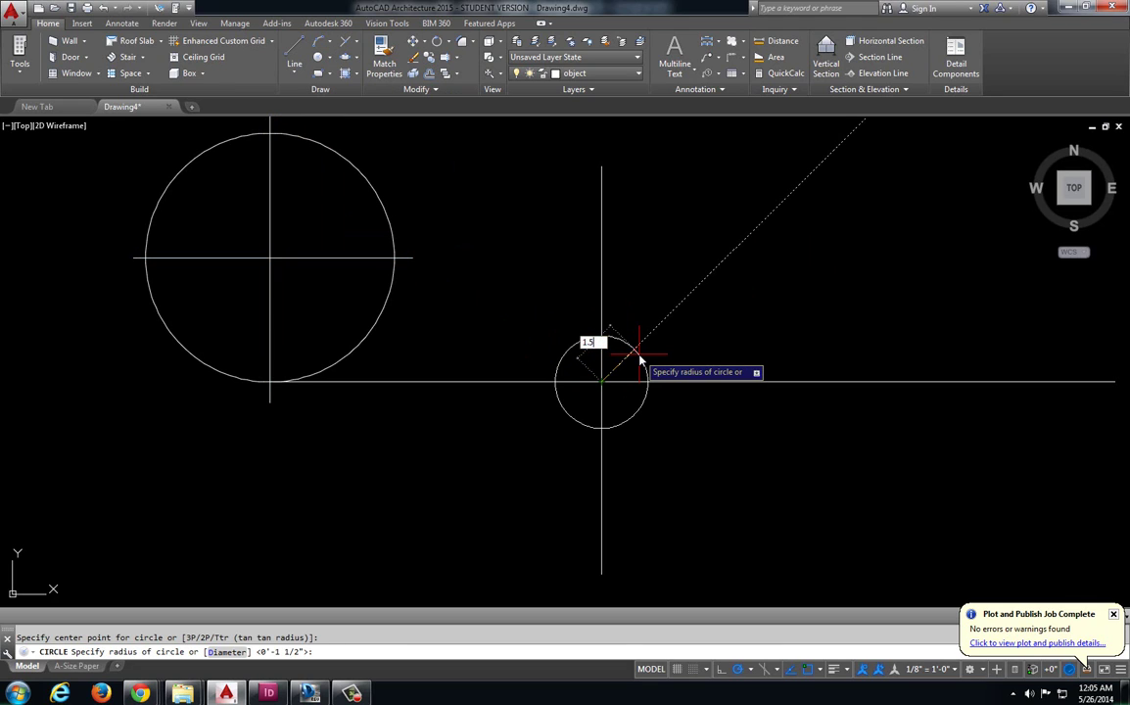
key("Return")
key("Escape")
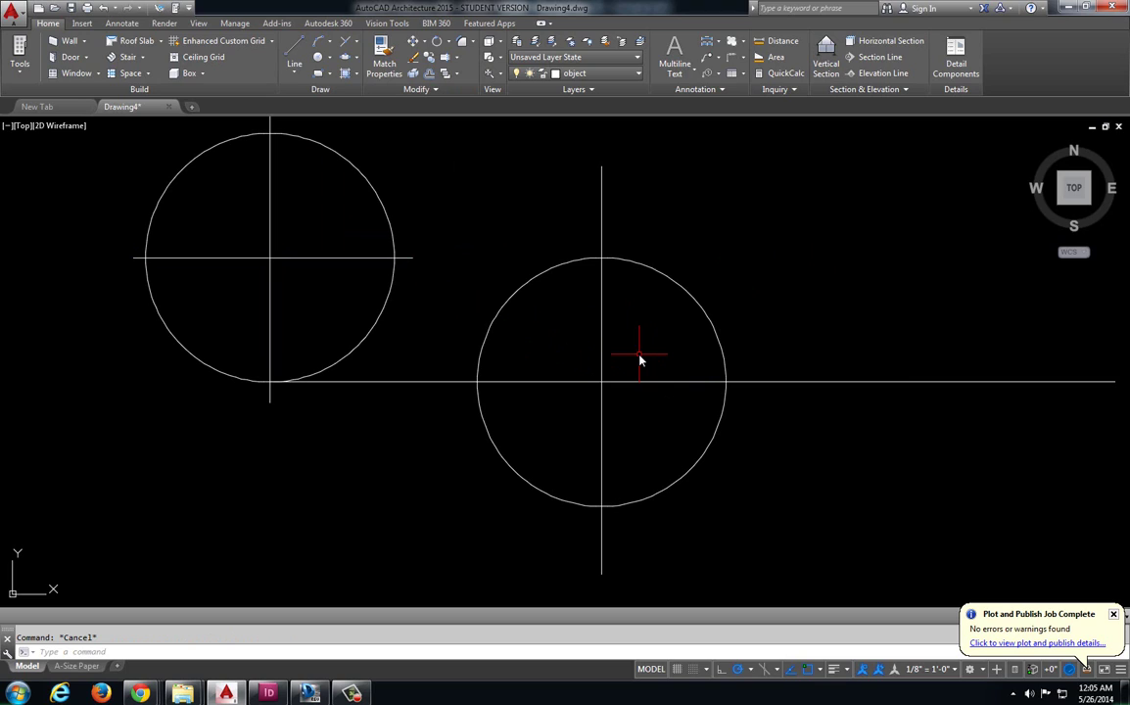
Switch to Design Review, delete the three yellow freehand highlights from the sheet and close the markup panes
key("alt+Tab")
scroll(479, 373, "down", 1)
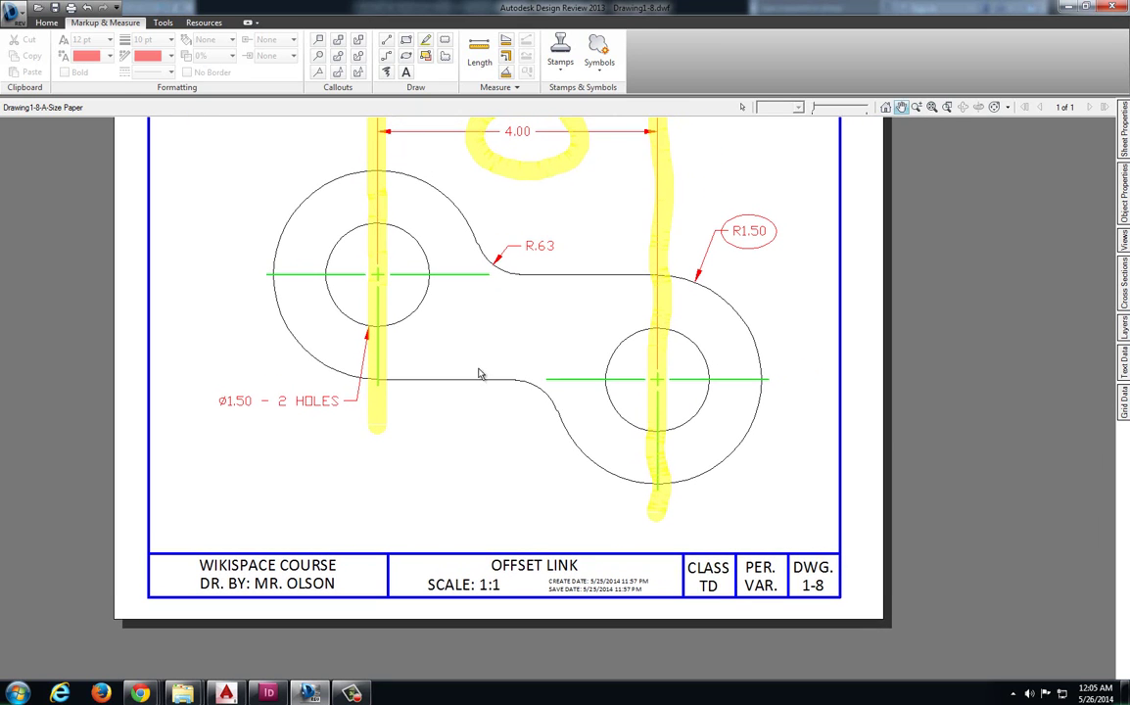
left_click(661, 282)
left_click(668, 293)
key("Delete")
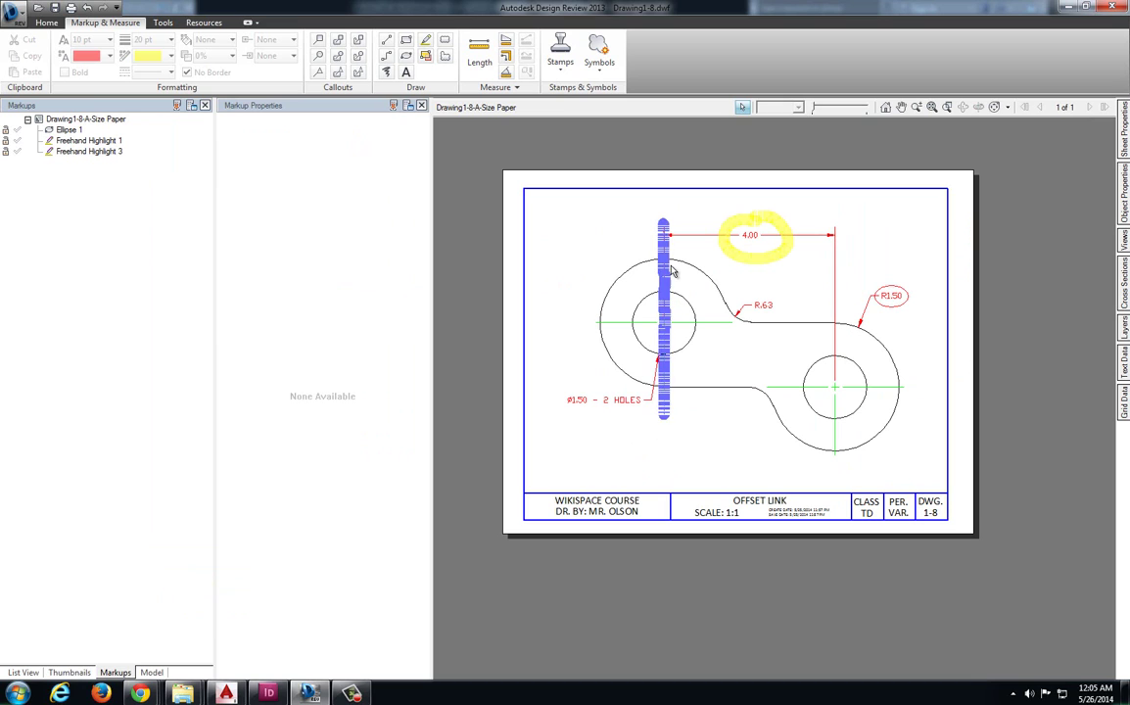
left_click(663, 257)
key("Delete")
left_click(742, 218)
key("Delete")
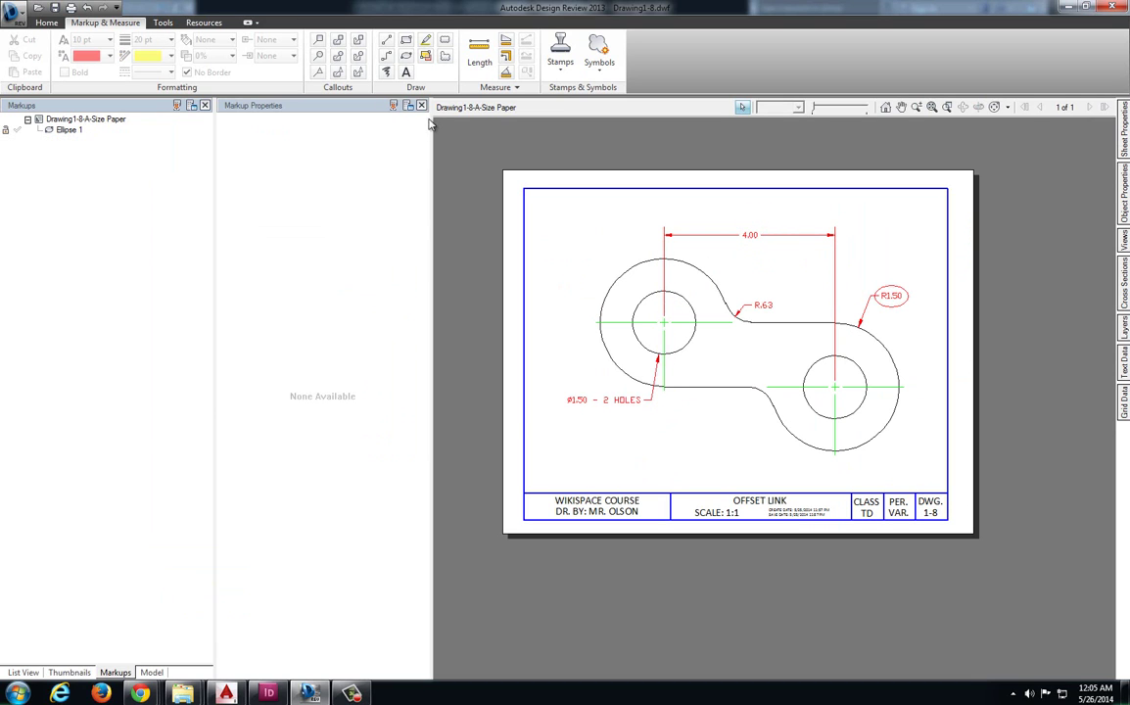
left_click(393, 105)
left_click(206, 106)
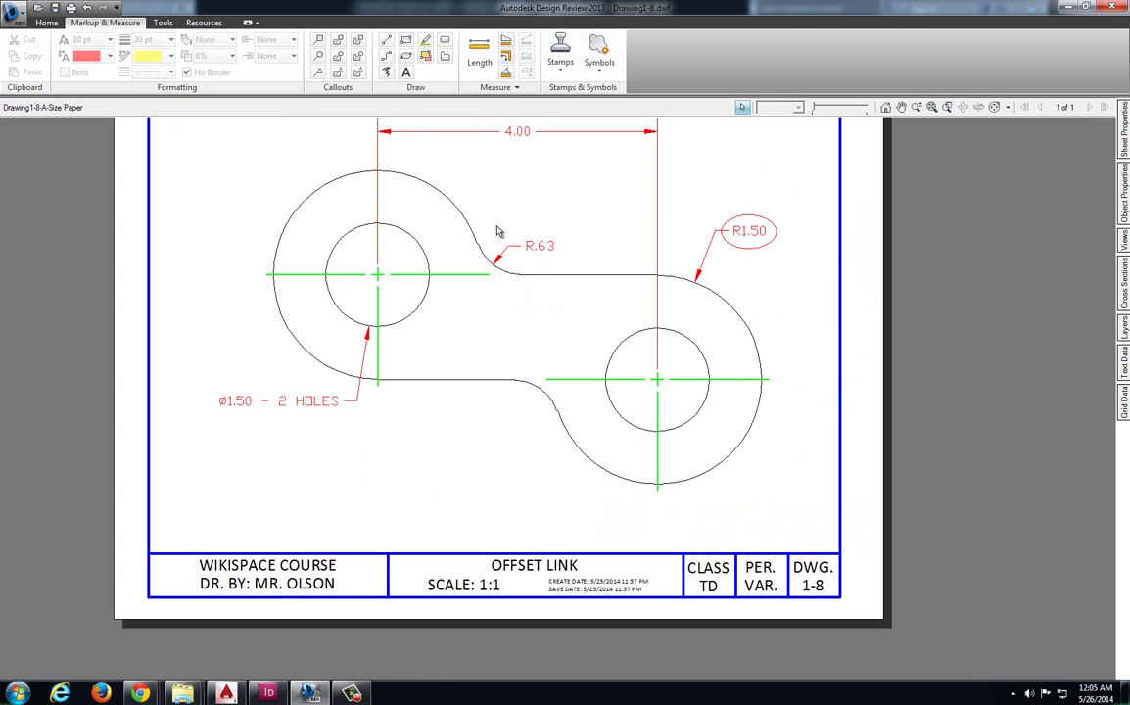
Highlight the link's upper straight edge from the right vertical center line to the R.63 fillet, and return to AutoCAD
left_click(425, 39)
left_click_drag(661, 274, 498, 276)
key("alt+Tab")
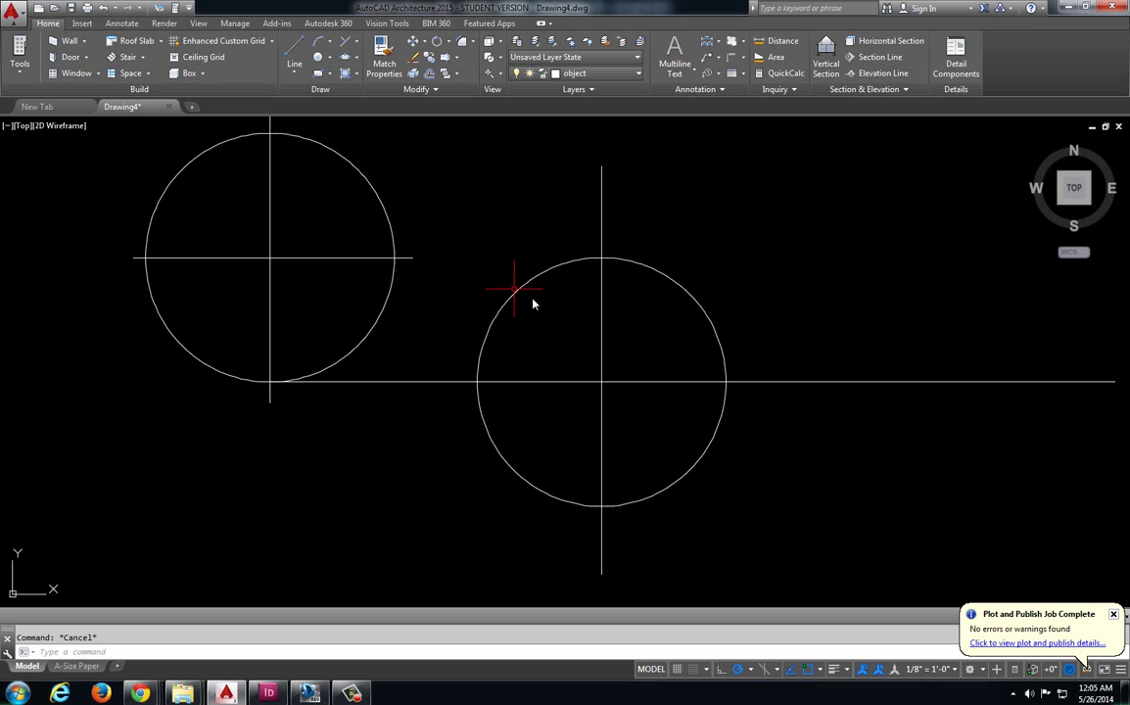
Stretch the right end of the first circle's horizontal center line about 3 15/16" to the right, past the second circle's top
left_click(291, 46)
key("Escape")
left_click(416, 252)
left_click(409, 263)
left_click(411, 259)
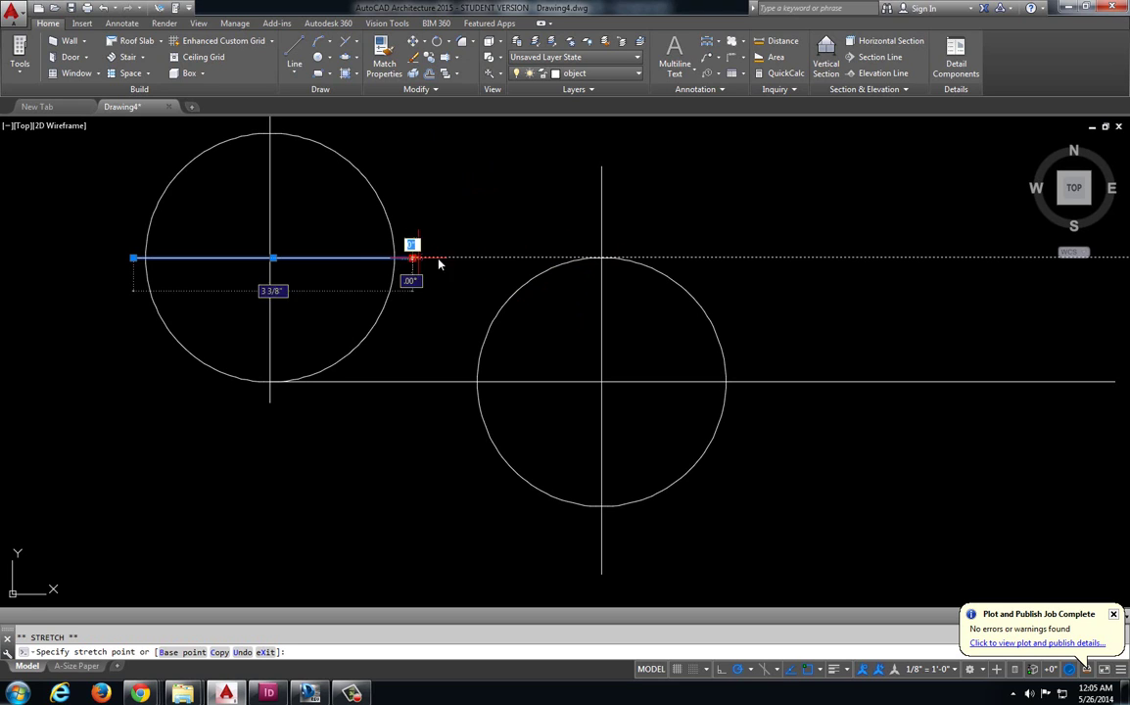
left_click(739, 258)
key("Escape")
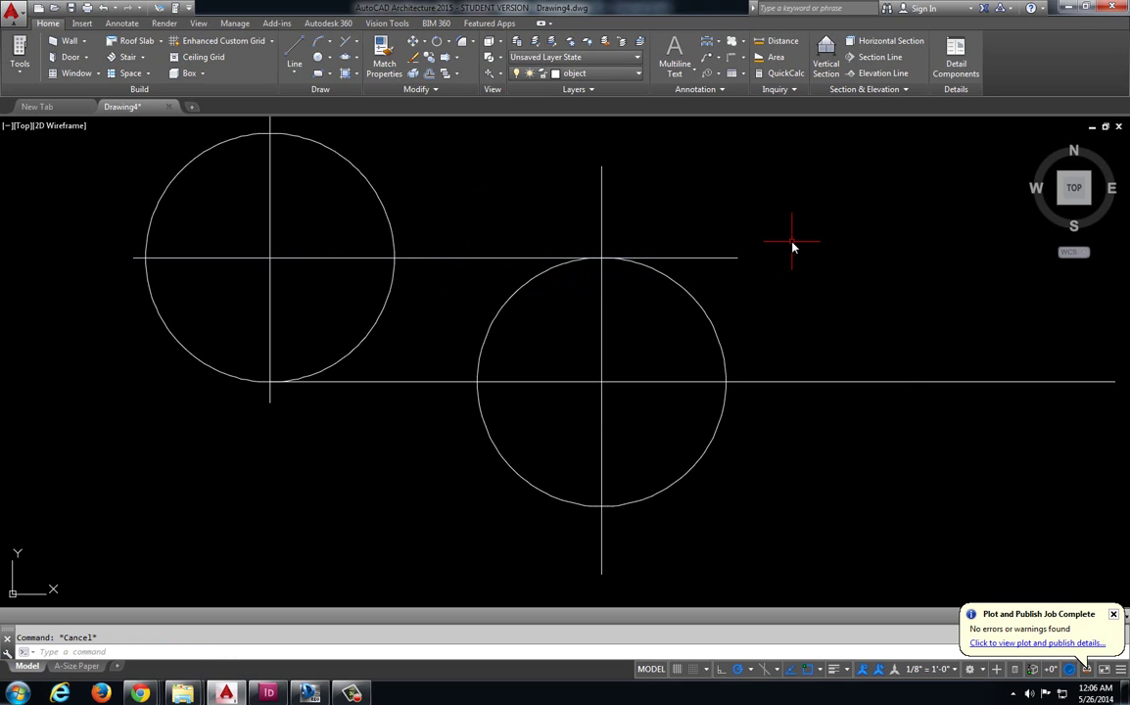
Switch to Design Review and mark the R.63 fillet callout with a red ellipse
key("alt+Tab")
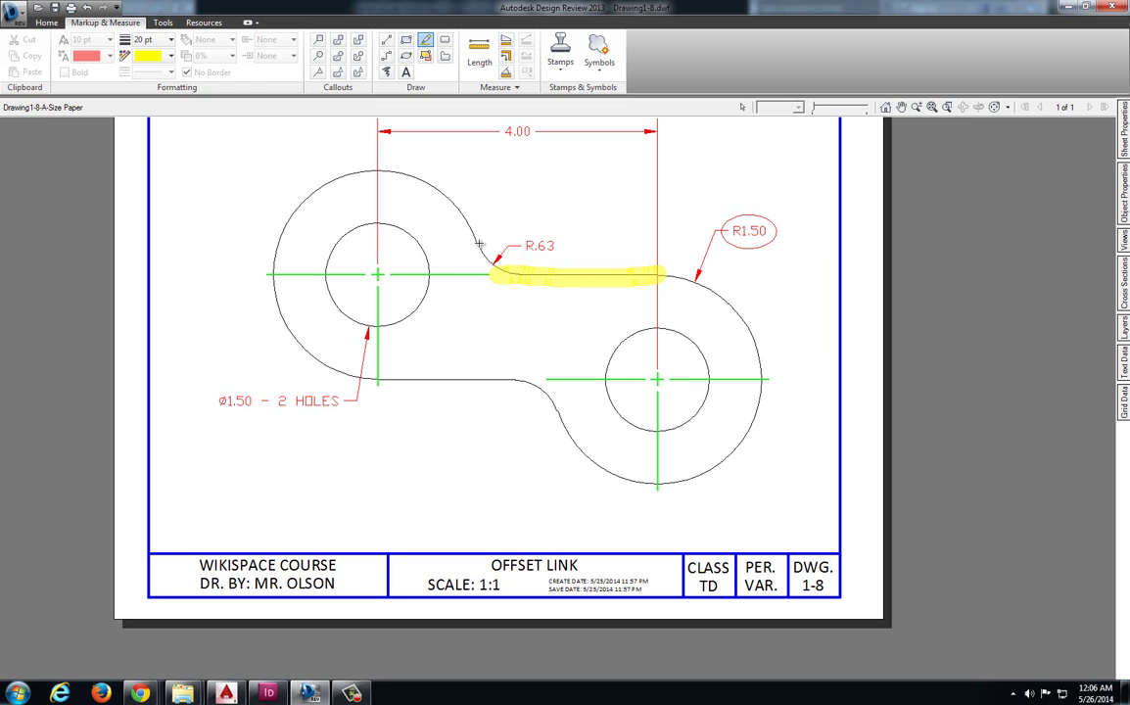
key("alt+Tab")
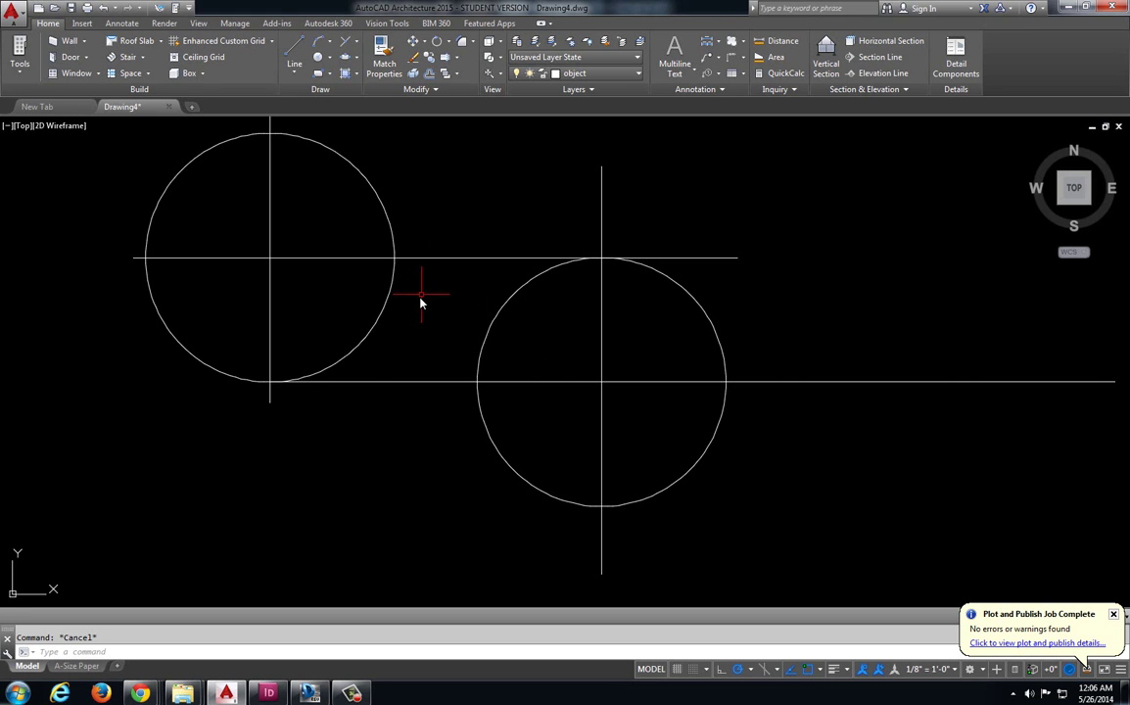
middle_click_drag(421, 298, 460, 360)
scroll(438, 301, "up", 2)
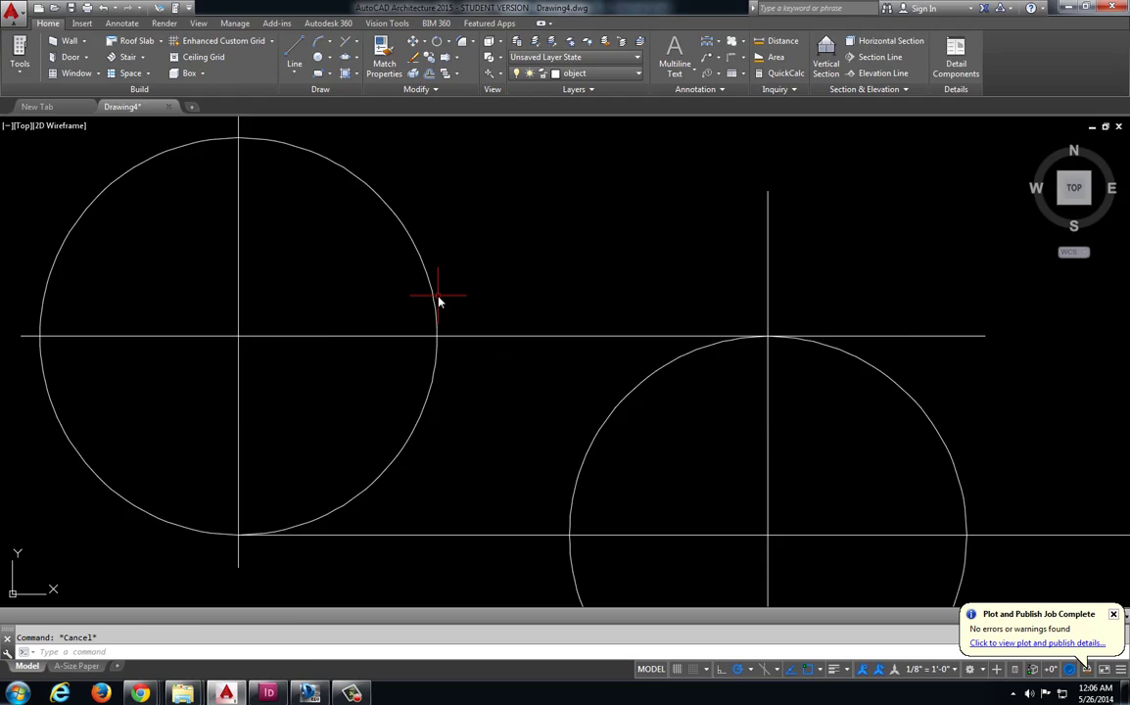
key("alt+Tab")
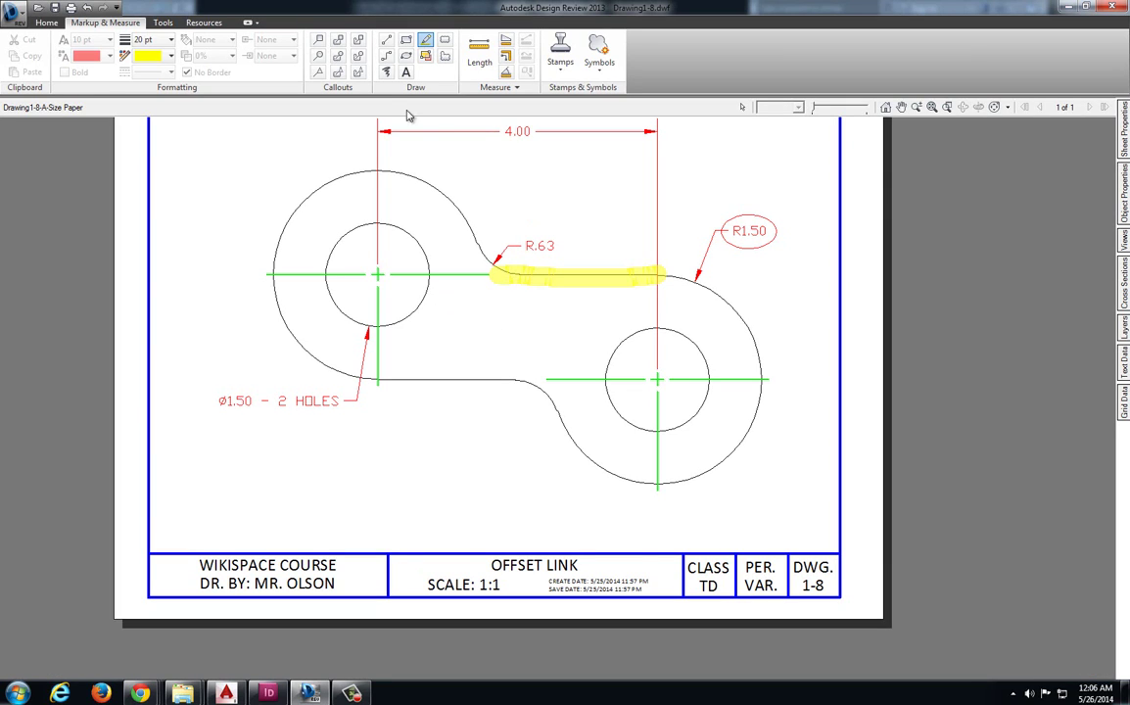
left_click(405, 55)
left_click_drag(510, 221, 562, 268)
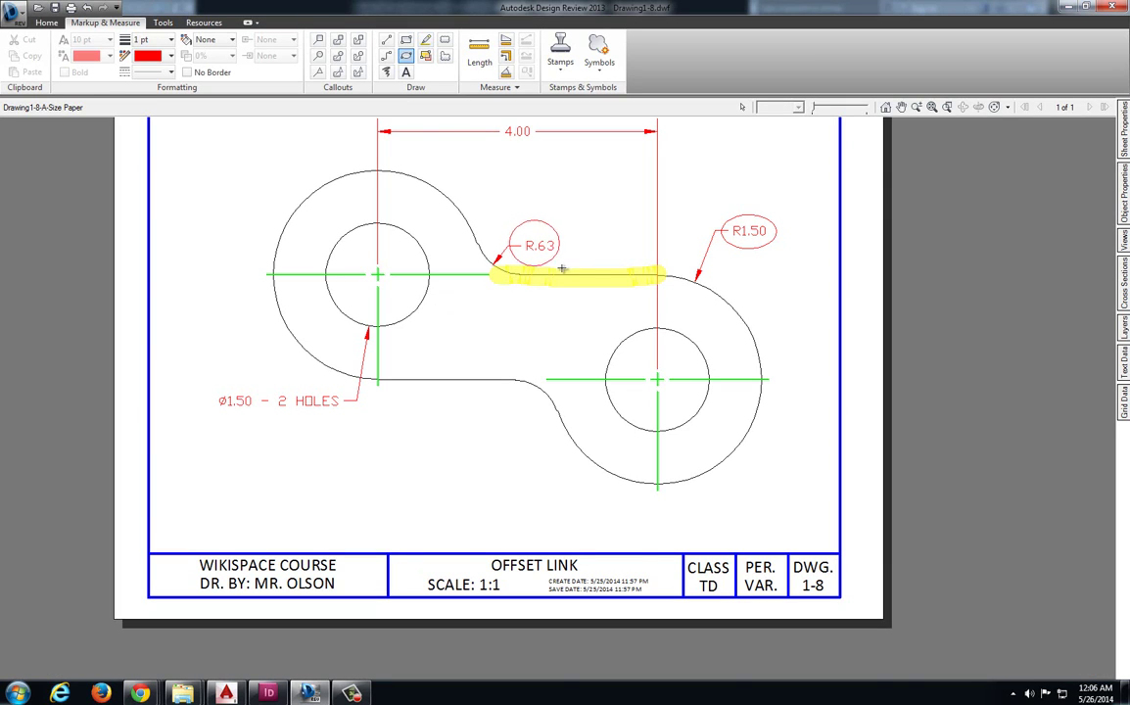
scroll(562, 268, "up", 2)
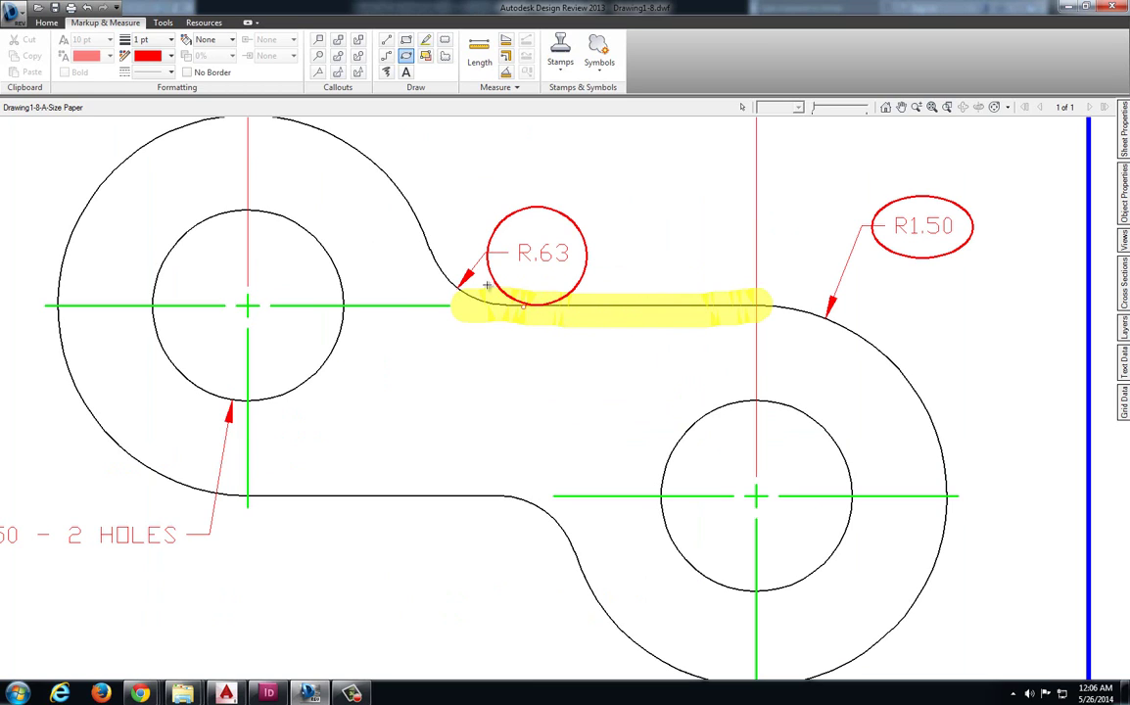
Switch back to AutoCAD and offset the upper horizontal line .63 upward and the left circle .63 outward
key("alt+Tab")
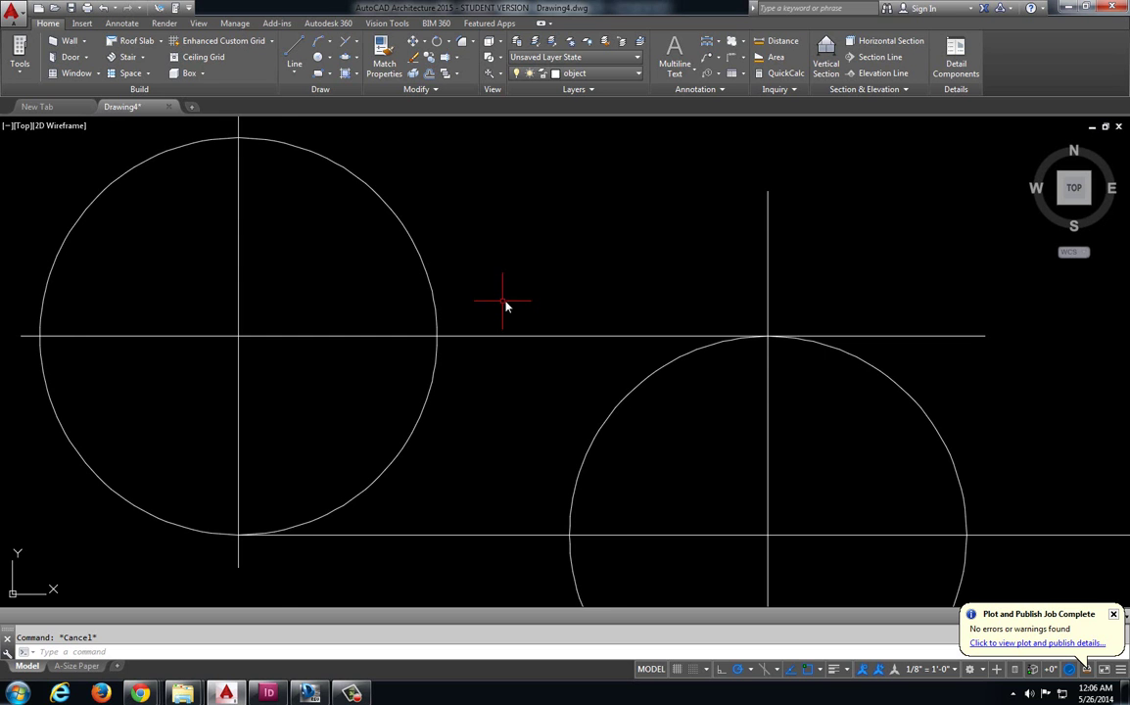
scroll(520, 296, "up", 2)
middle_click_drag(522, 298, 527, 294)
middle_click_drag(553, 351, 588, 393)
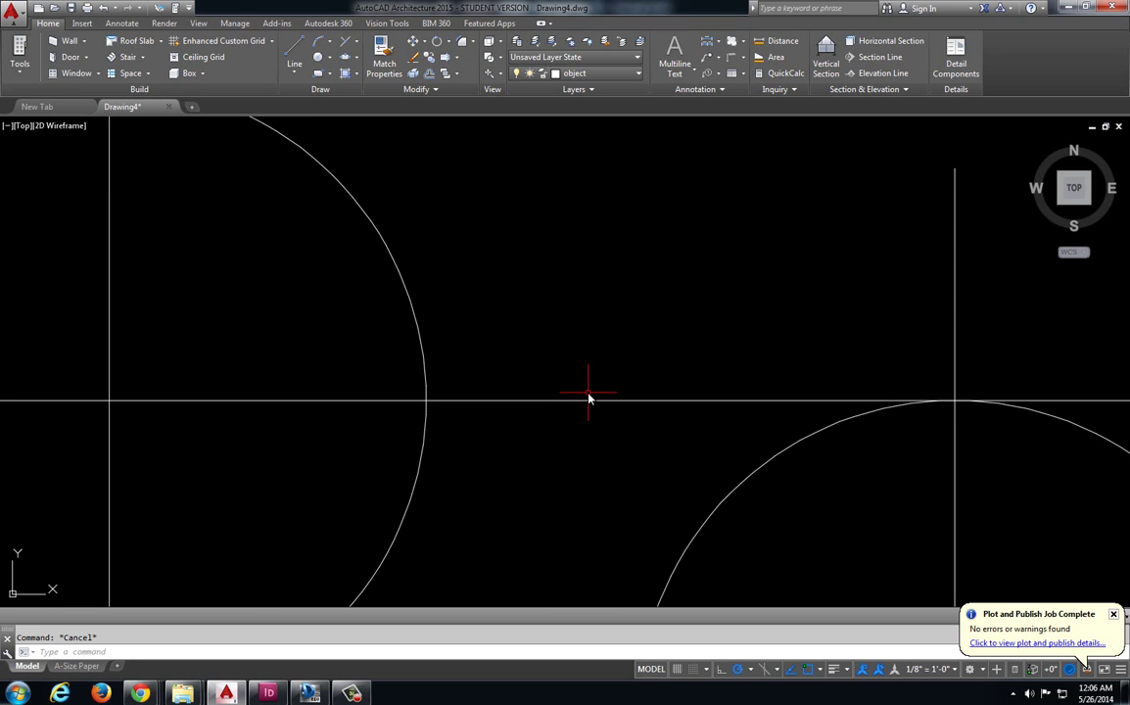
type("of")
key("Return")
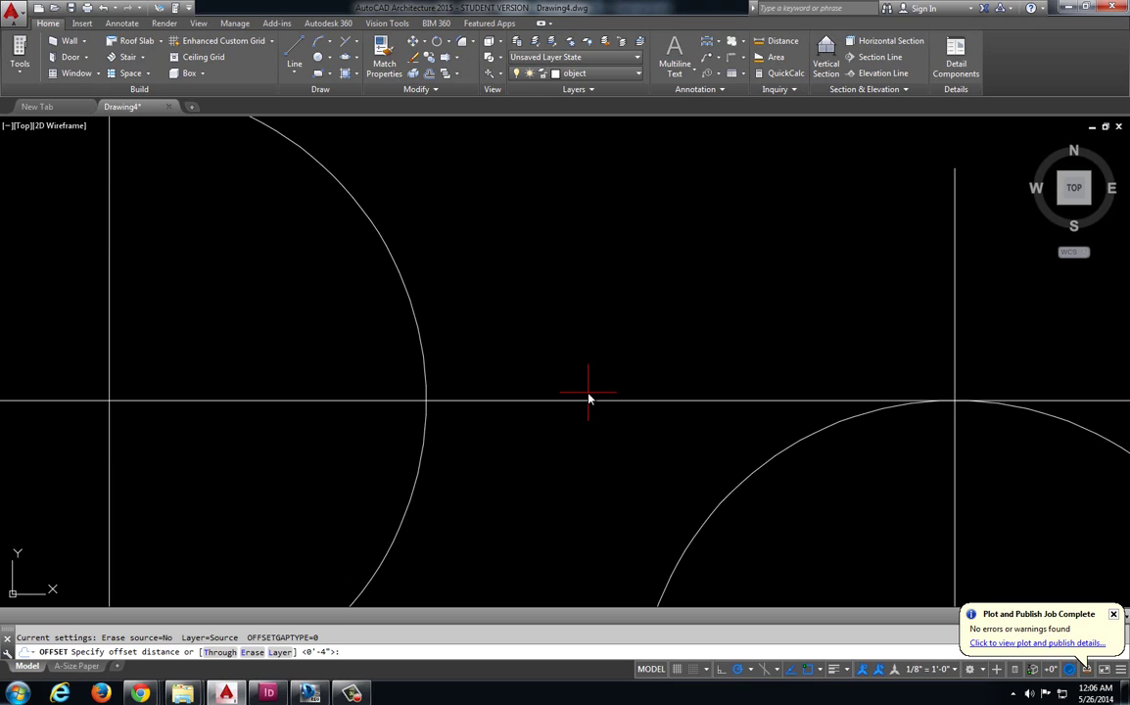
key("Return")
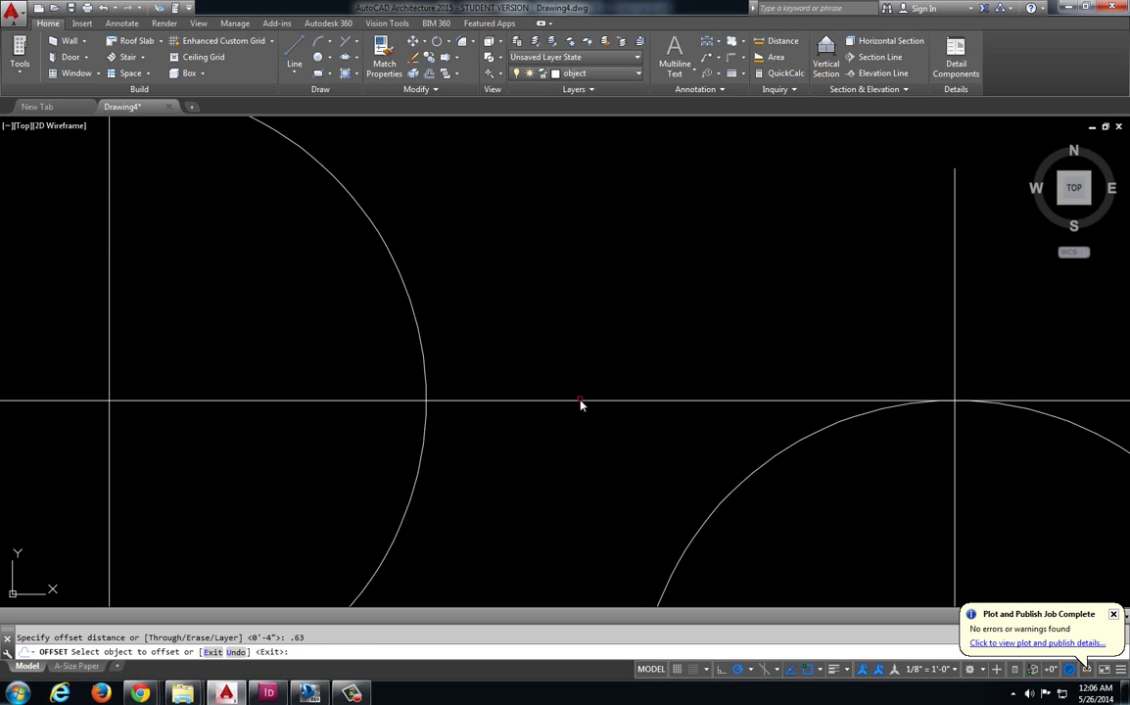
left_click(580, 403)
left_click(509, 355)
left_click(422, 348)
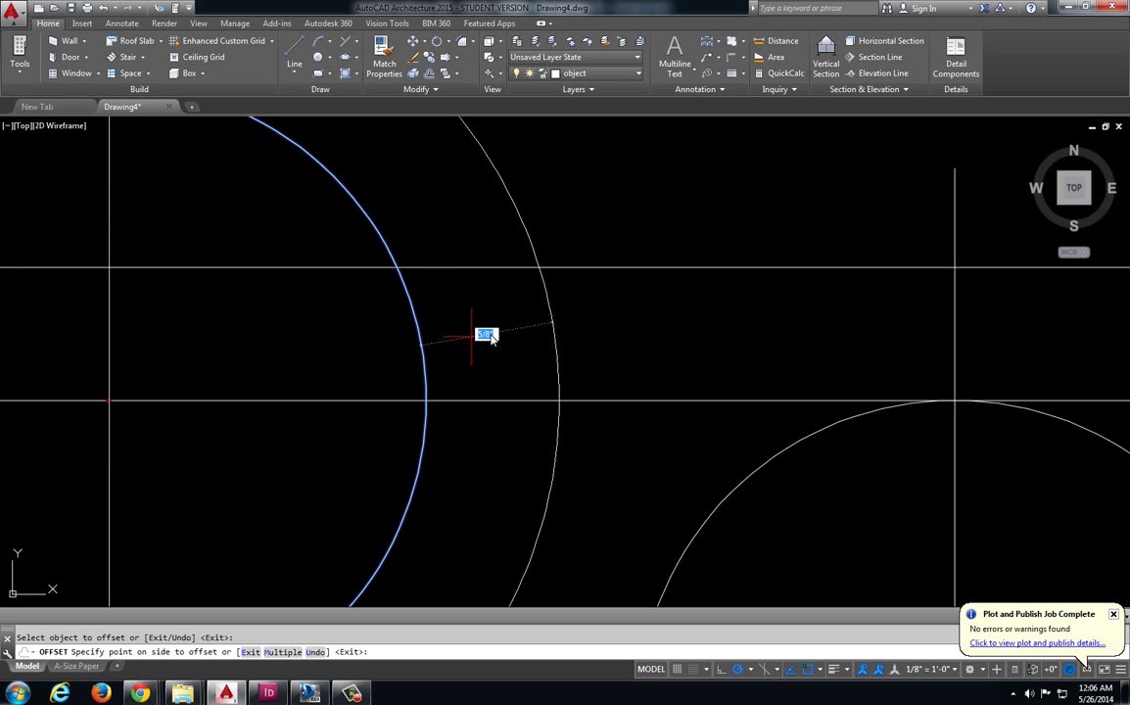
left_click(485, 330)
key("Escape")
Move the offset horizontal line and the offset circle onto the yellow layer
left_click_drag(556, 253, 517, 293)
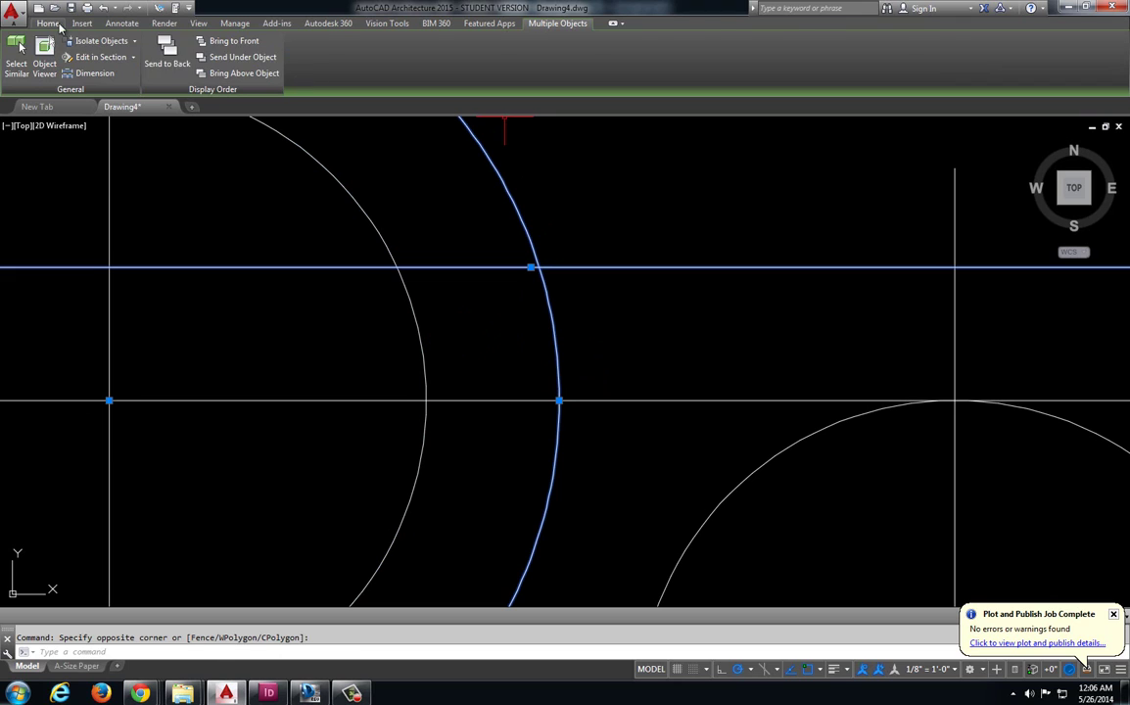
left_click(47, 22)
left_click(541, 72)
left_click(615, 140)
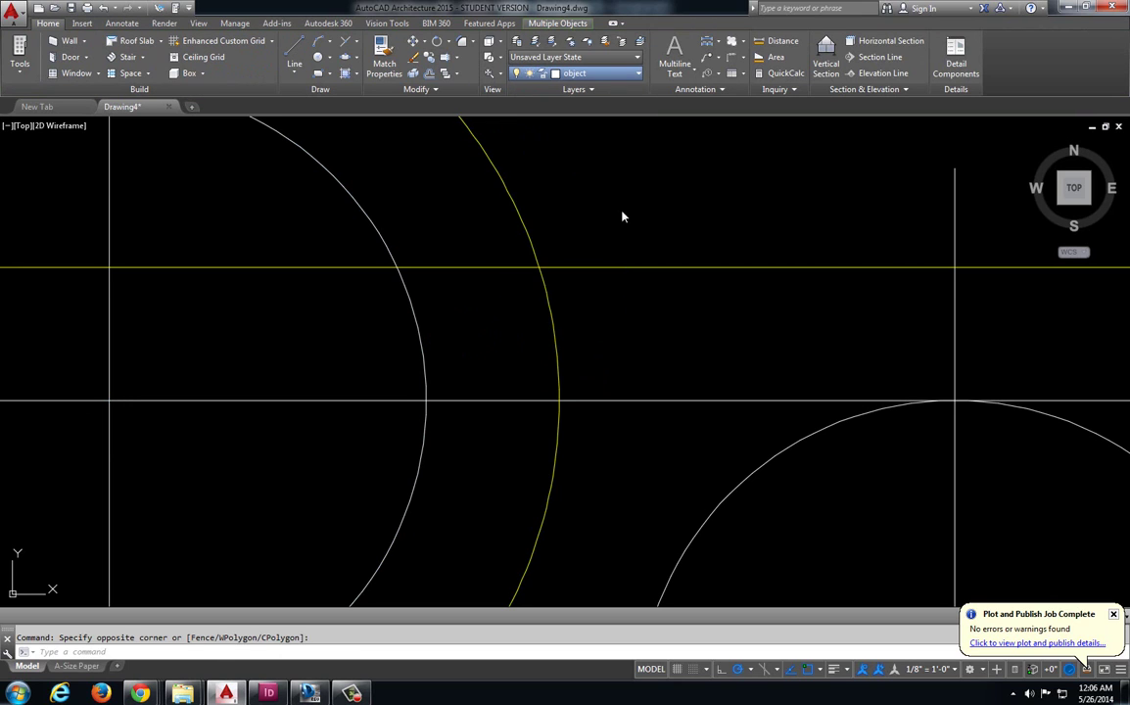
key("Escape")
Draw a circle of radius .63 centered where the yellow offset line crosses the yellow offset circle, between the two link ends
scroll(636, 246, "down", 5)
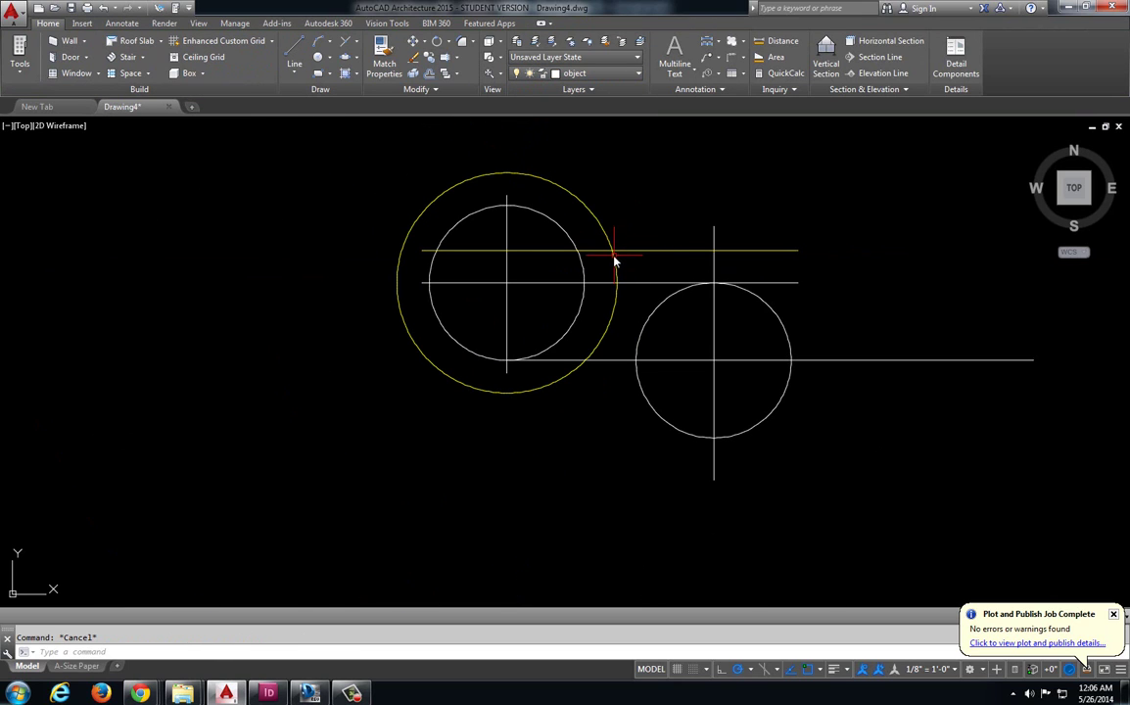
scroll(607, 264, "up", 5)
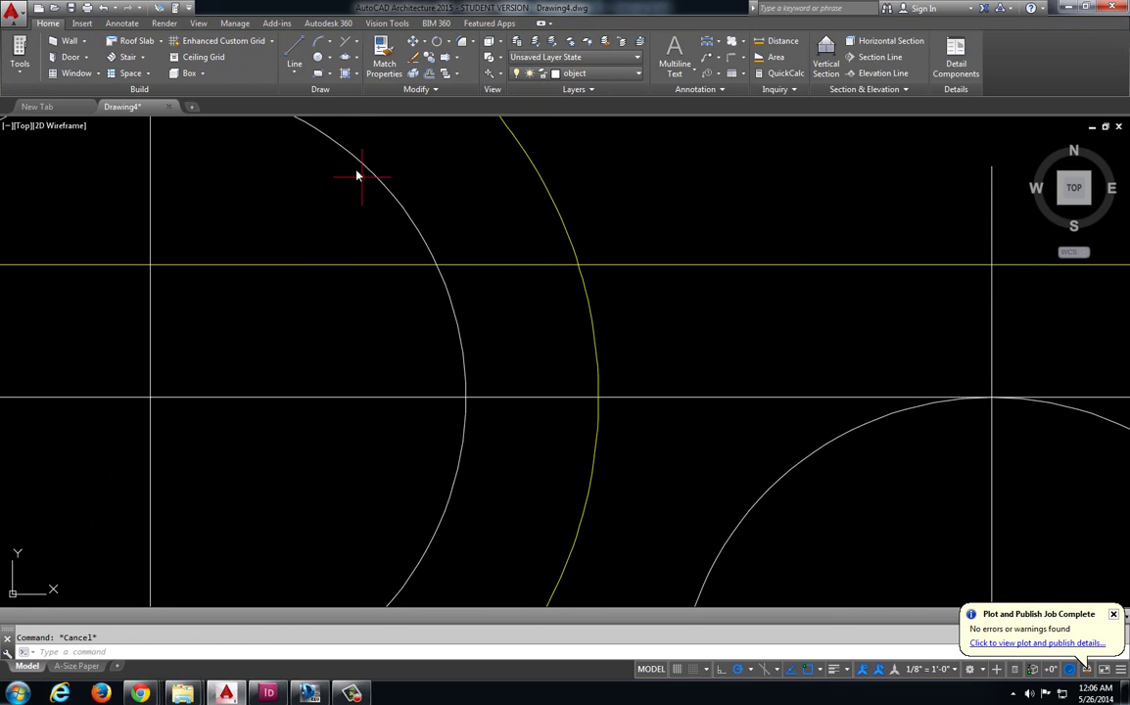
left_click(329, 57)
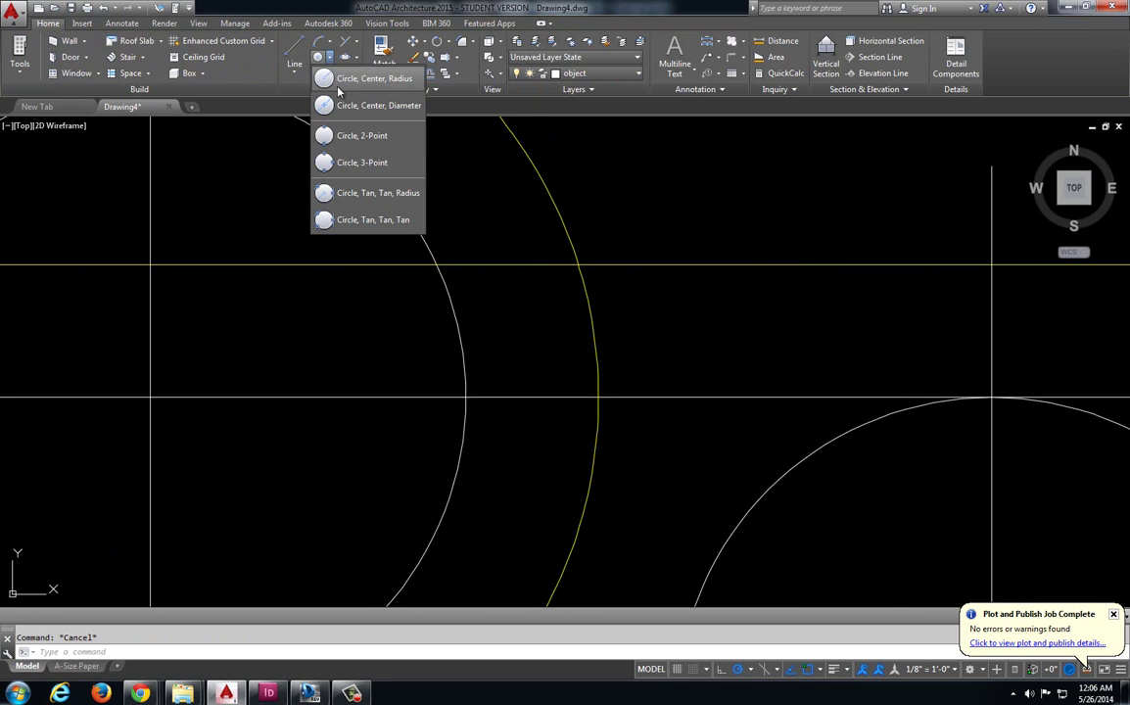
left_click(338, 80)
left_click(578, 266)
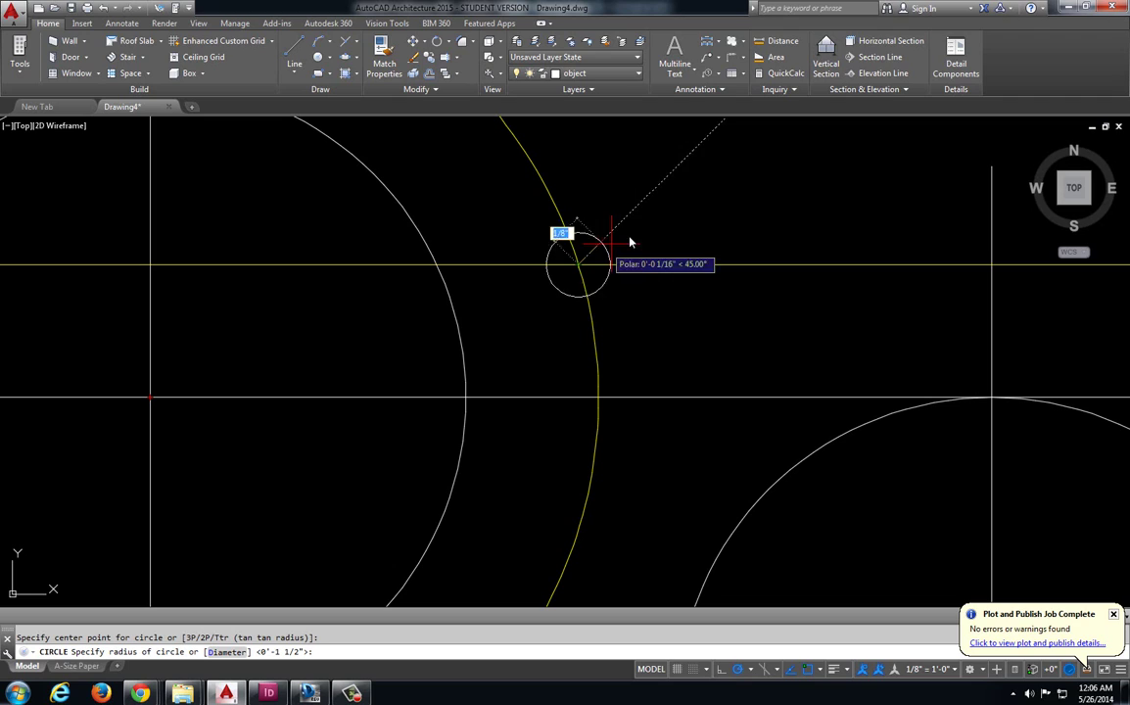
type(".63")
key("Return")
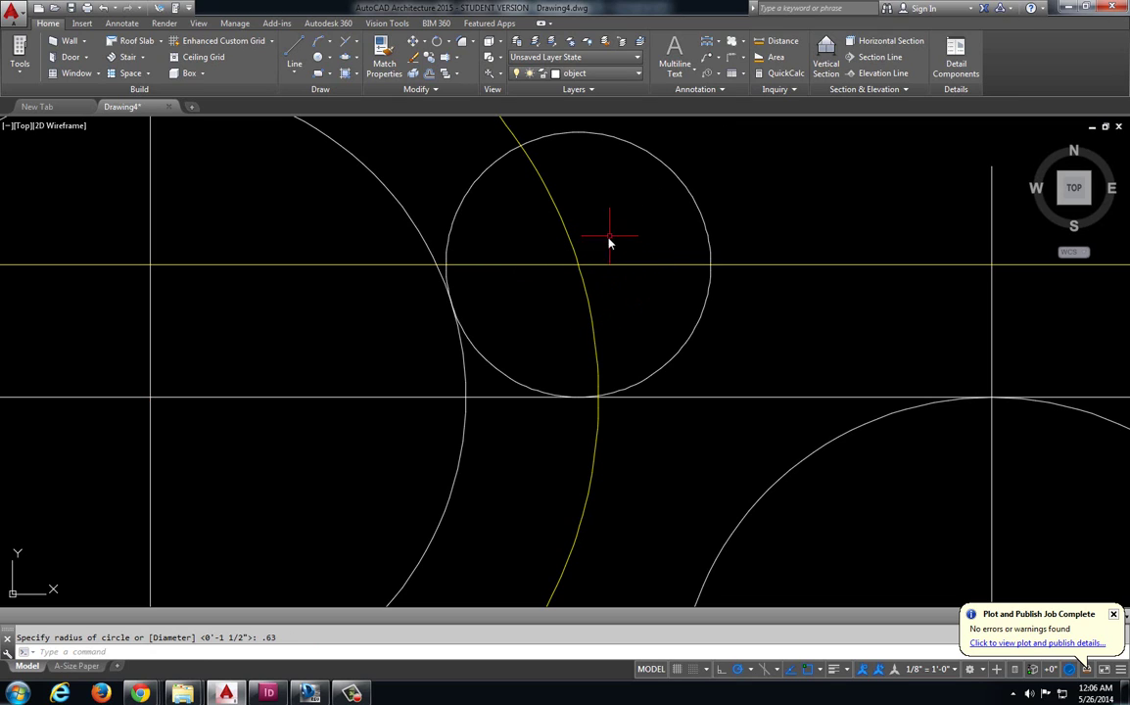
key("Escape")
Trim away the left and lower-right portions of the .63 radius circle, keeping the fillet arc tangent to the left circle and upper horizontal line
type("trim")
key("Return")
key("Return")
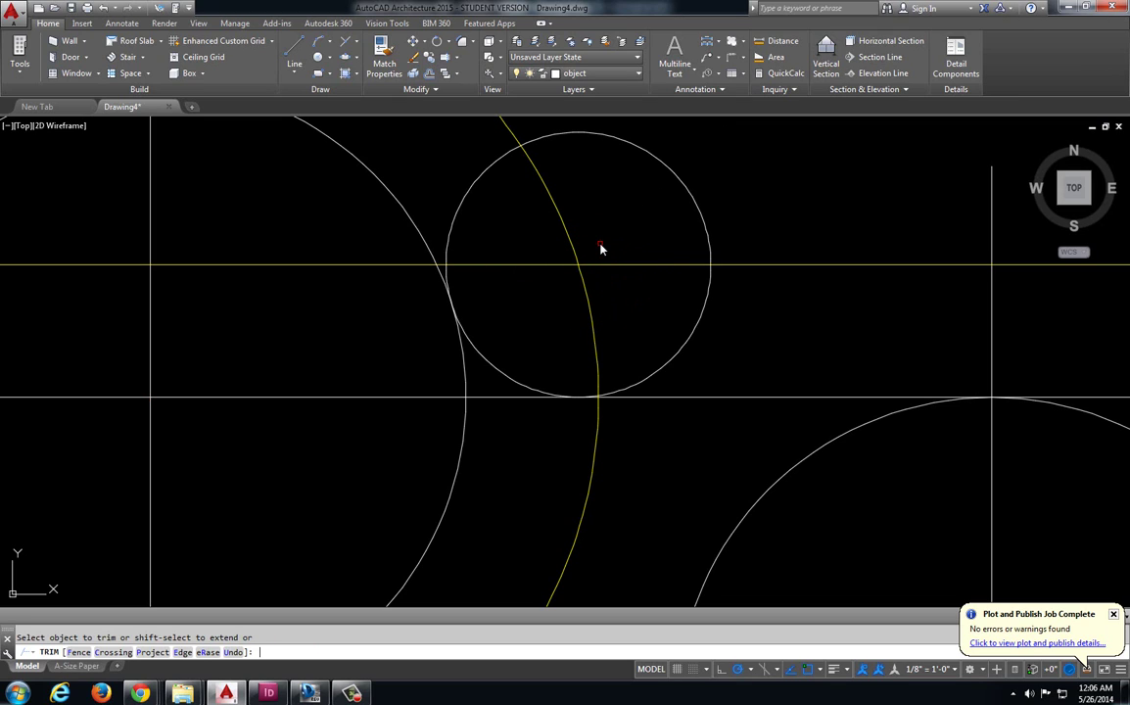
left_click(459, 213)
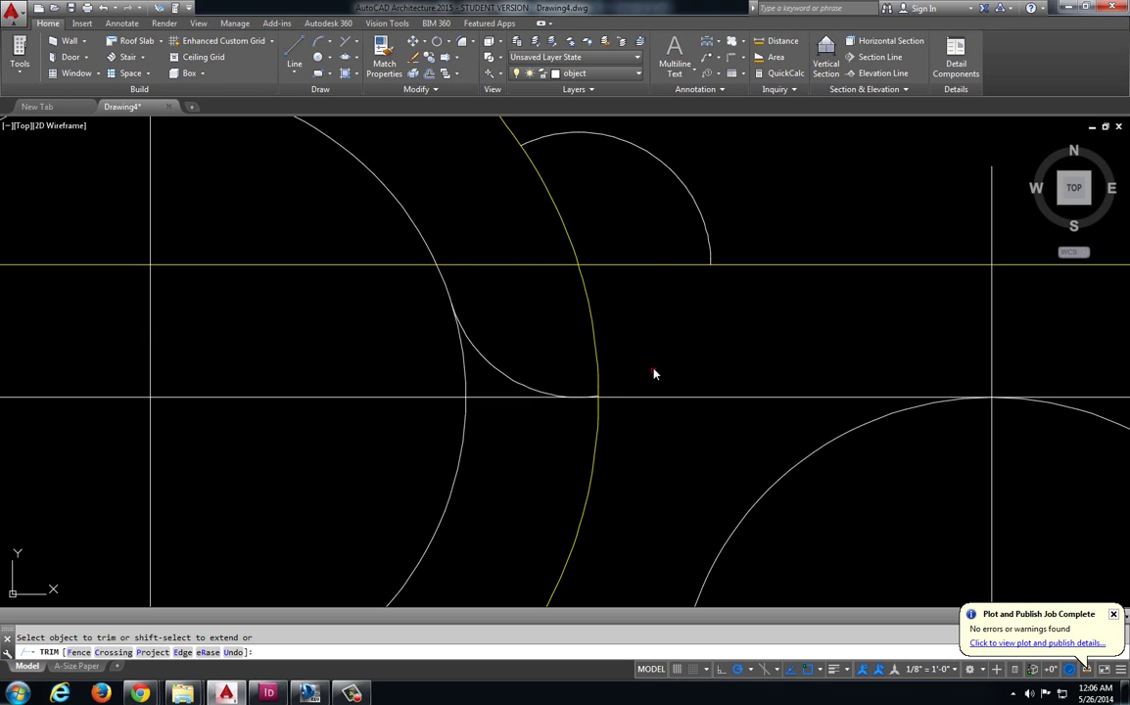
key("Escape")
Delete the yellow offset line, the yellow offset circle and the leftover upper arc of the .63 radius circle
left_click(726, 305)
left_click(538, 189)
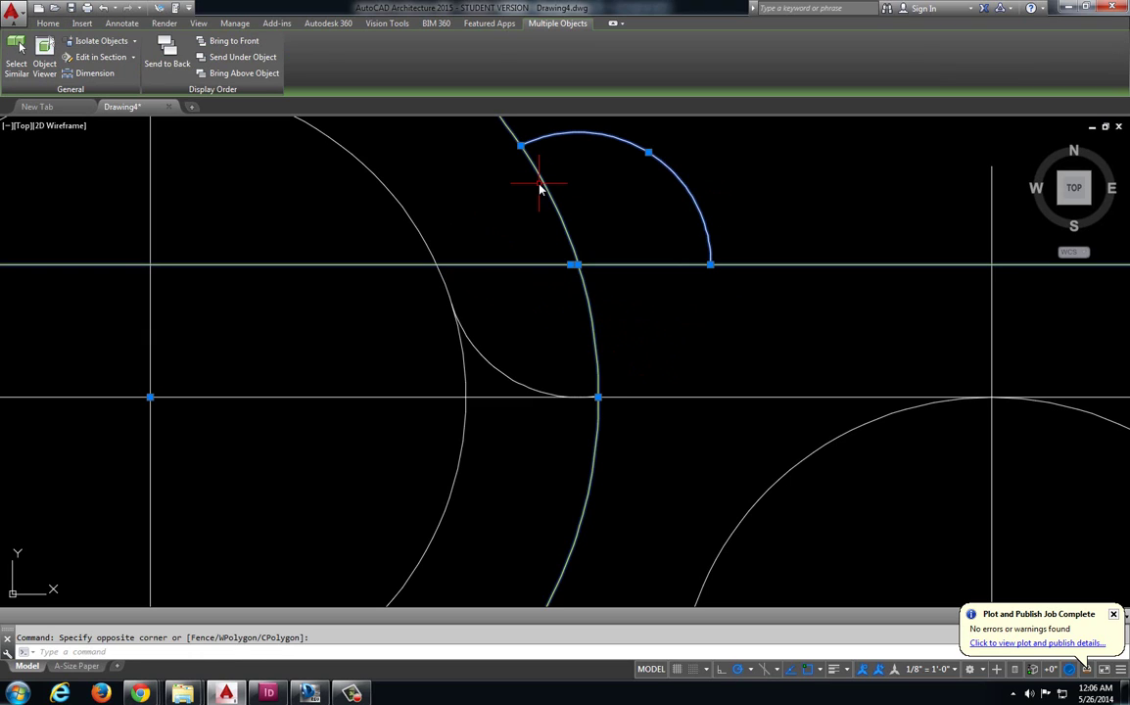
key("Delete")
Trim the fillet arc's overshoot past its tangent point and the upper horizontal line between the left circle and the fillet
scroll(578, 259, "down", 5)
scroll(575, 311, "up", 8)
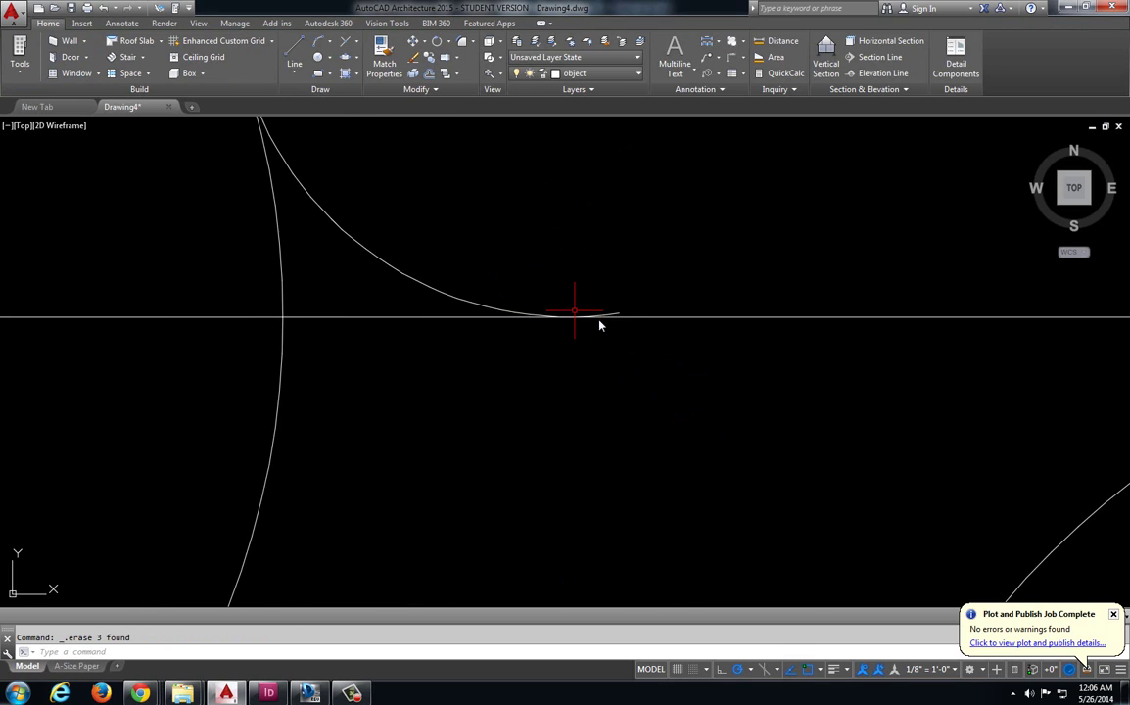
scroll(593, 313, "up", 2)
type("tri")
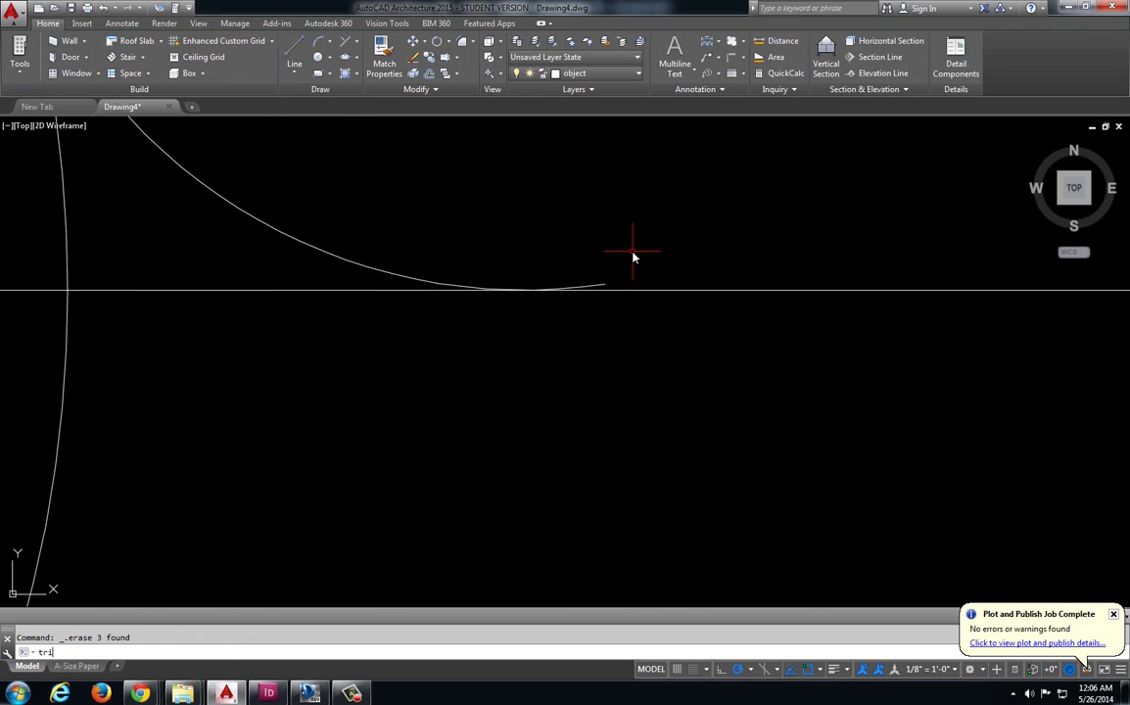
key("Return")
left_click(607, 287)
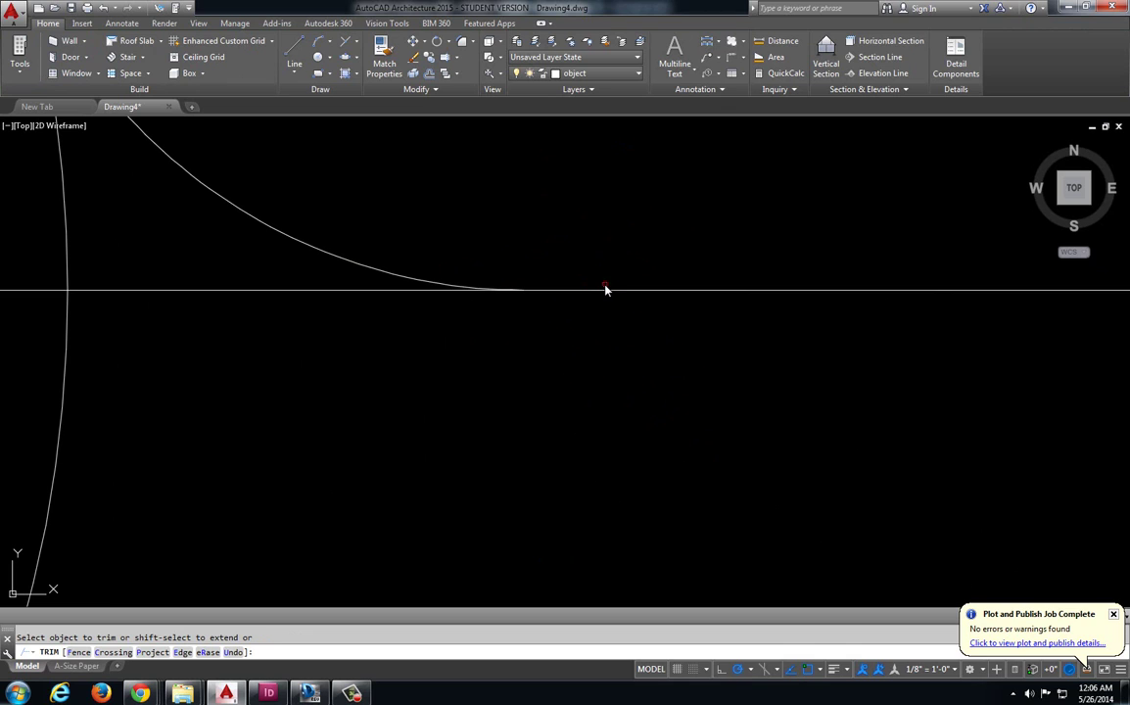
scroll(350, 293, "down", 2)
left_click(334, 291)
scroll(395, 271, "down", 5)
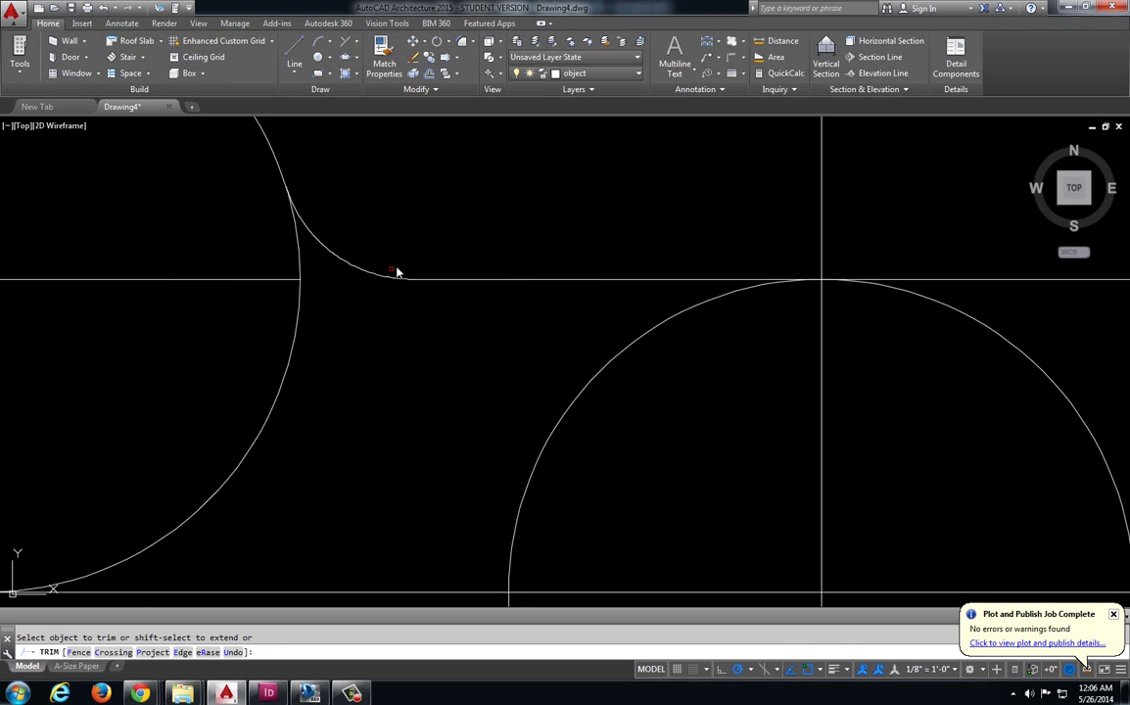
middle_click_drag(405, 258, 413, 229)
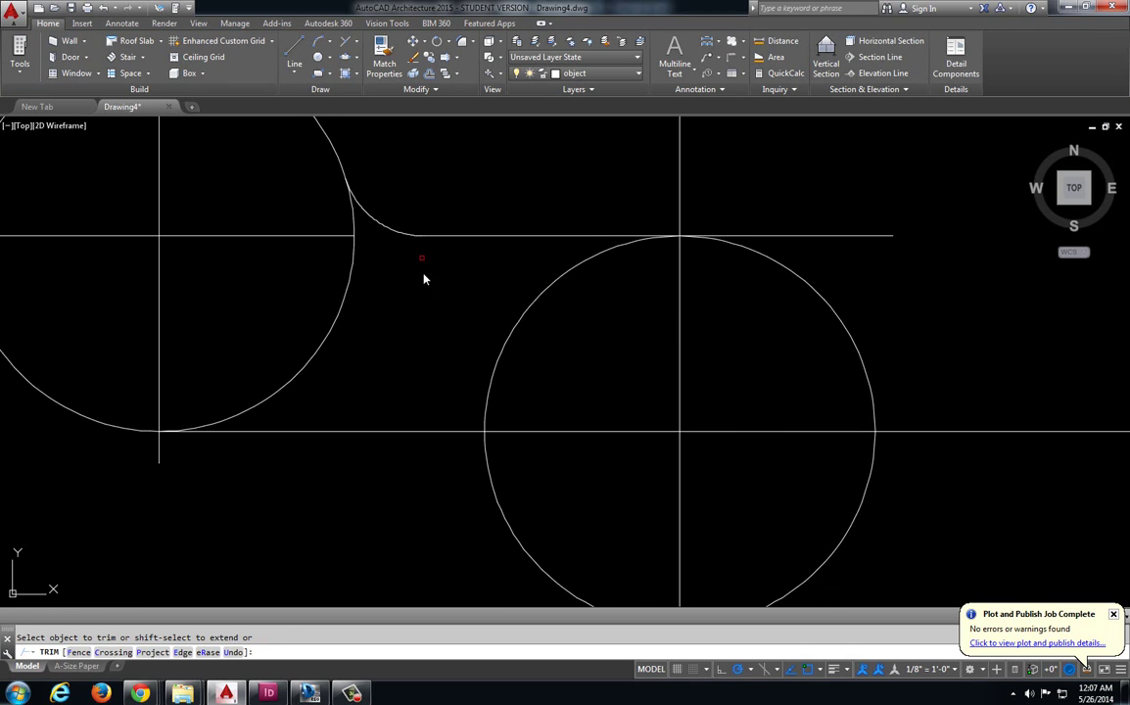
key("Escape")
Check the lower fillet in Autodesk Design Review, switch back to AutoCAD, and offset the lower horizontal line .63 downward and the right circle .63 outward
key("alt+Tab")
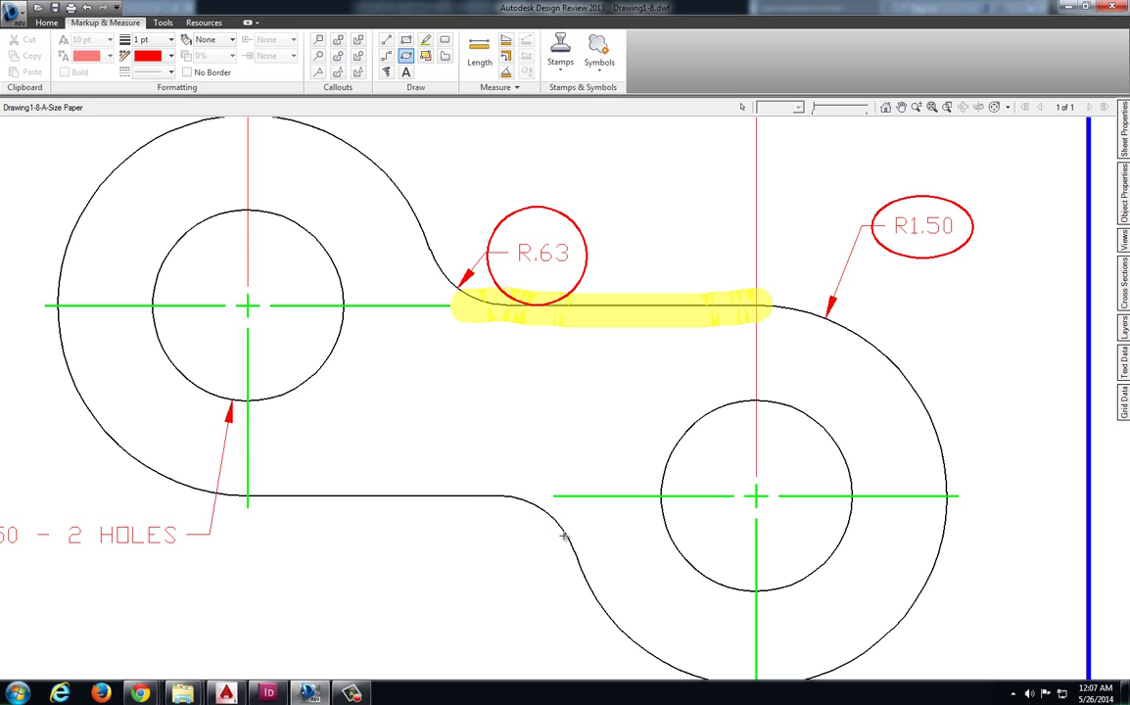
key("alt+Tab")
scroll(570, 242, "up", 5)
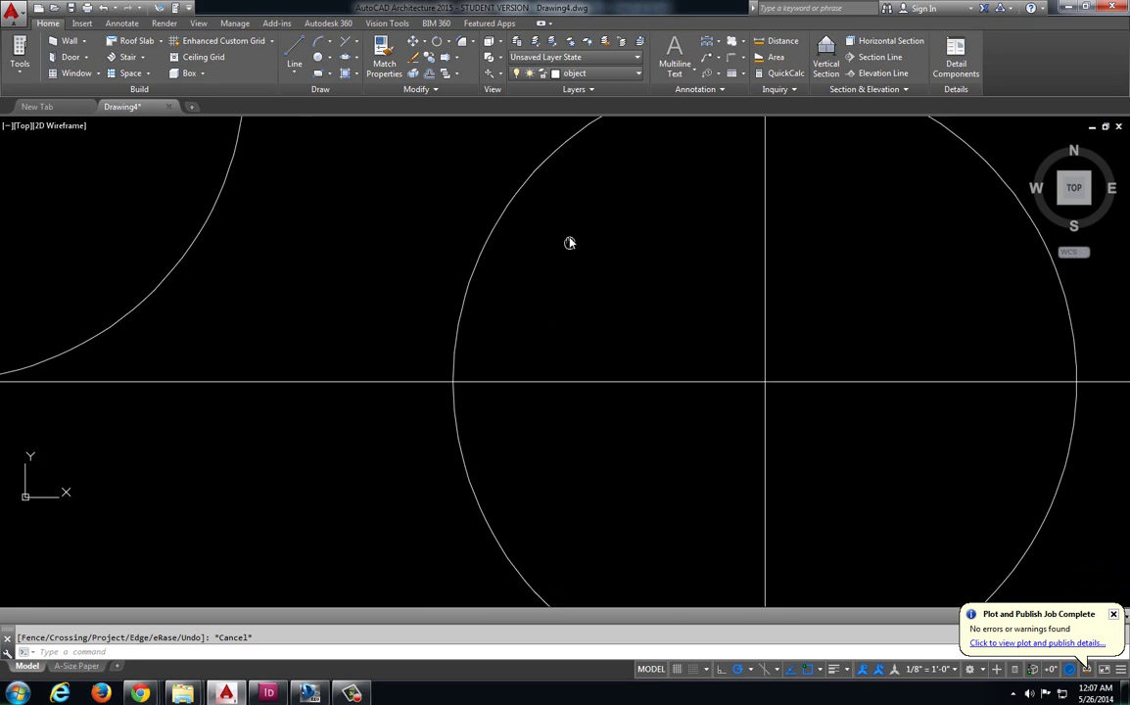
type("o")
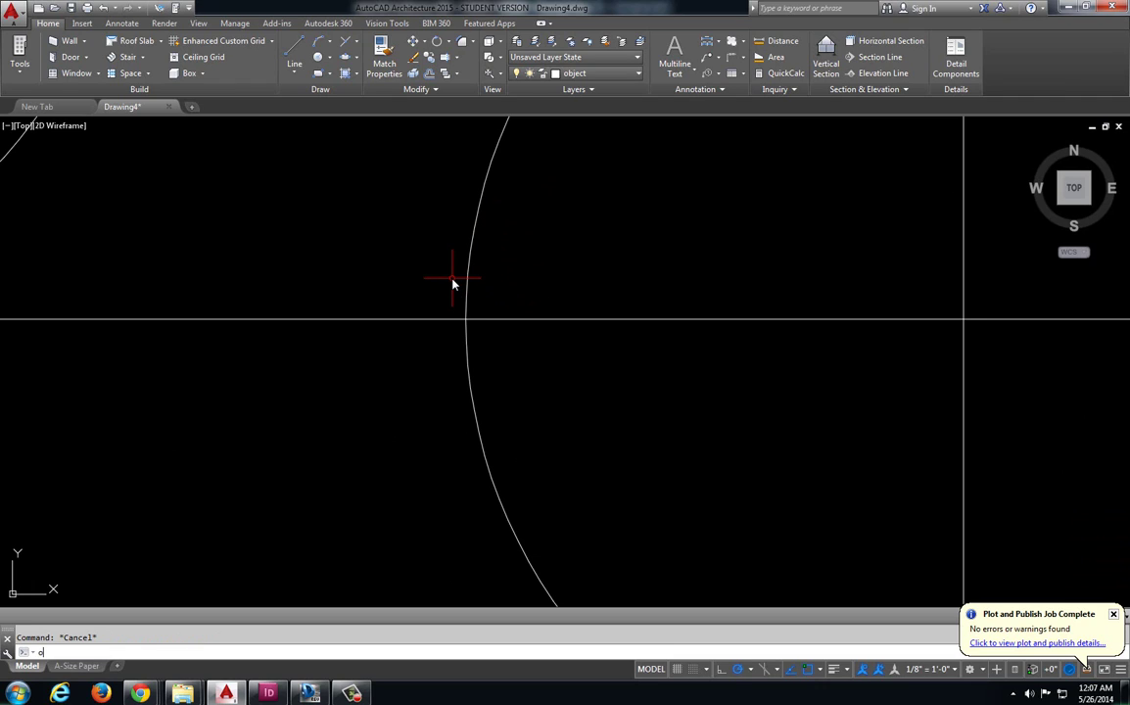
key("Return")
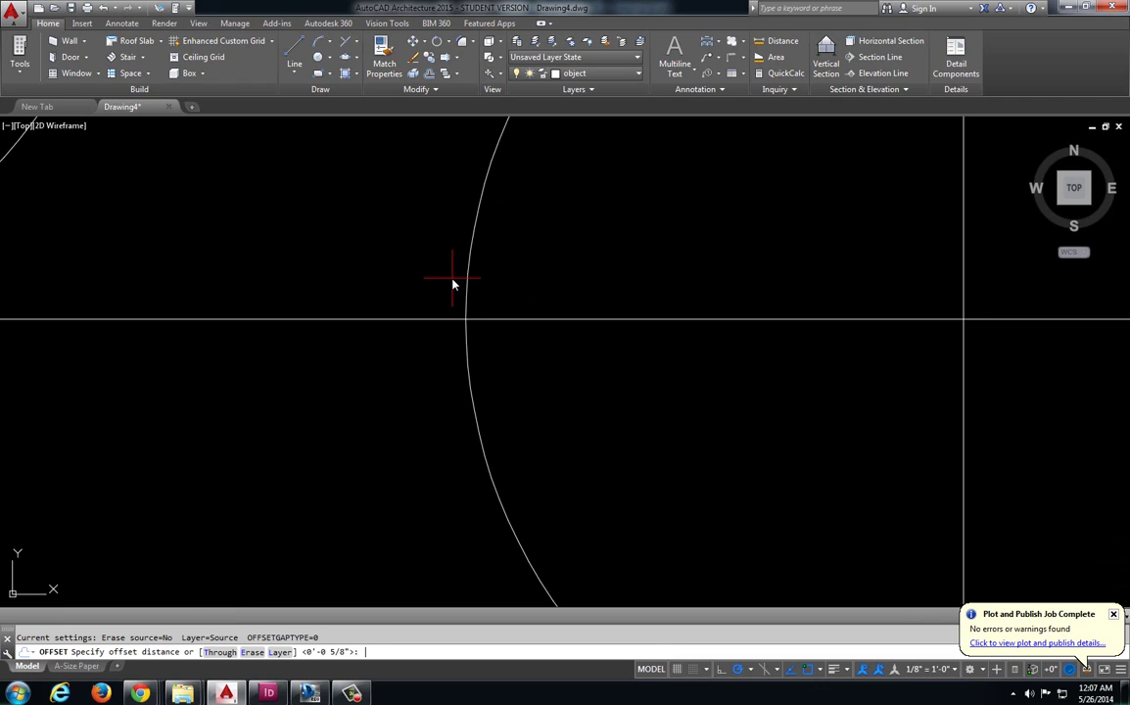
key("Return")
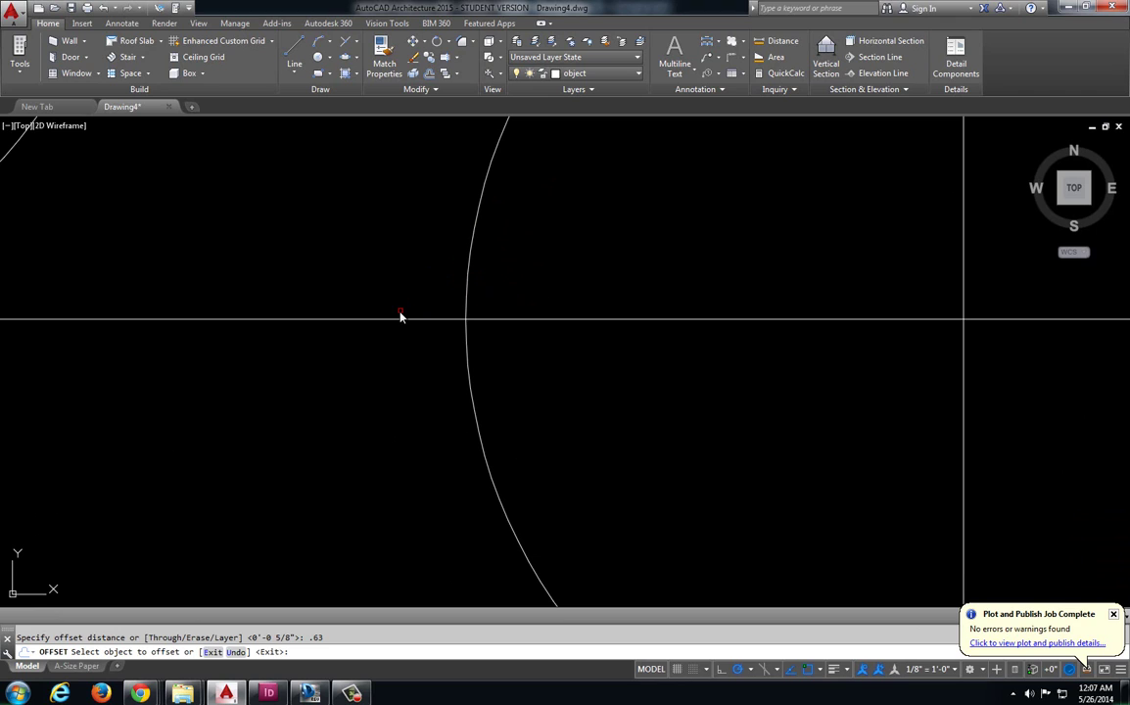
left_click(397, 320)
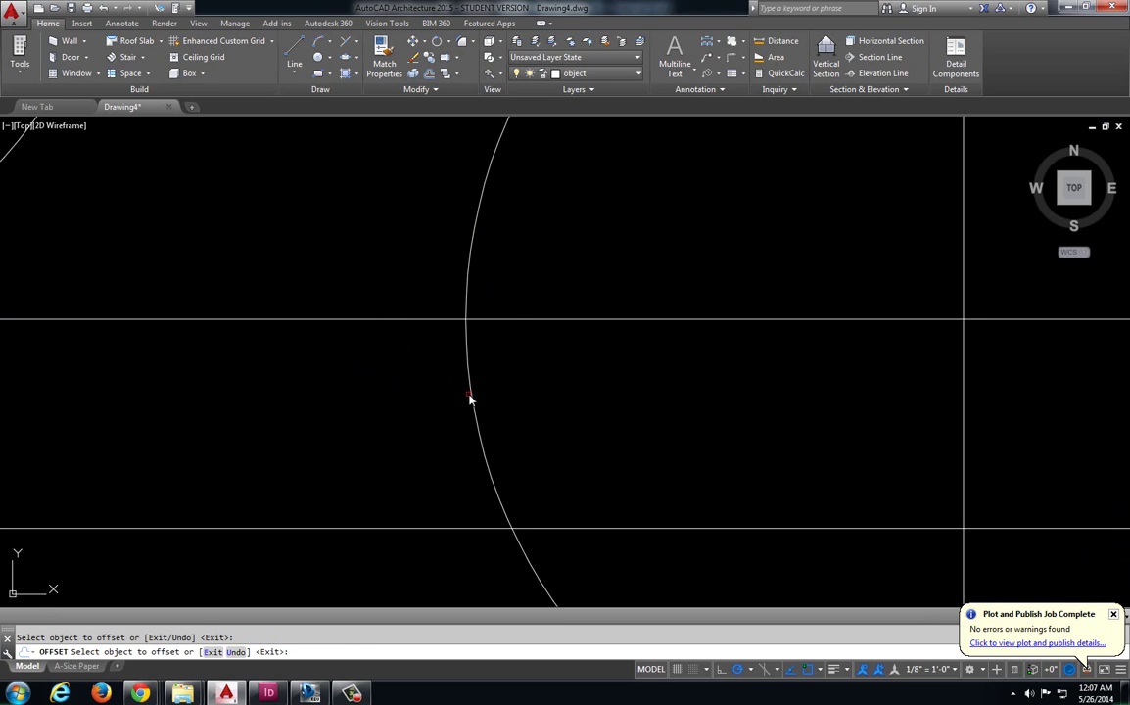
left_click(473, 397)
left_click(403, 403)
scroll(424, 366, "down", 3)
key("Escape")
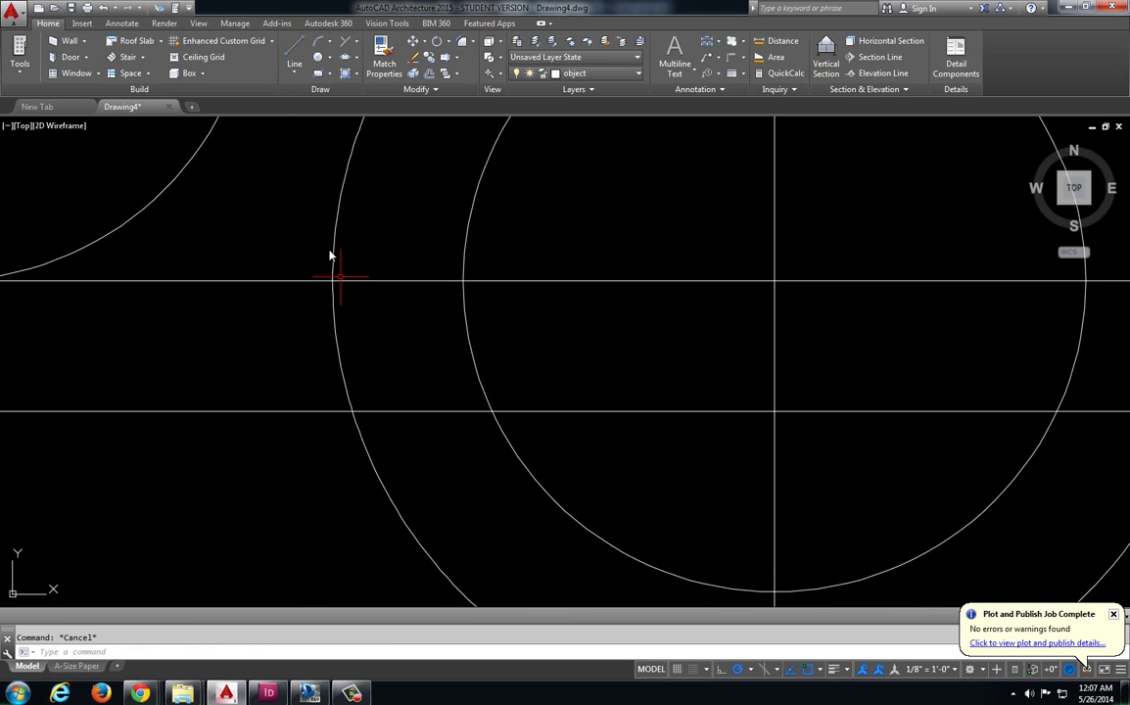
Draw a circle of radius .63 centered where the lower offset line crosses the offset circle around the right end
left_click(330, 57)
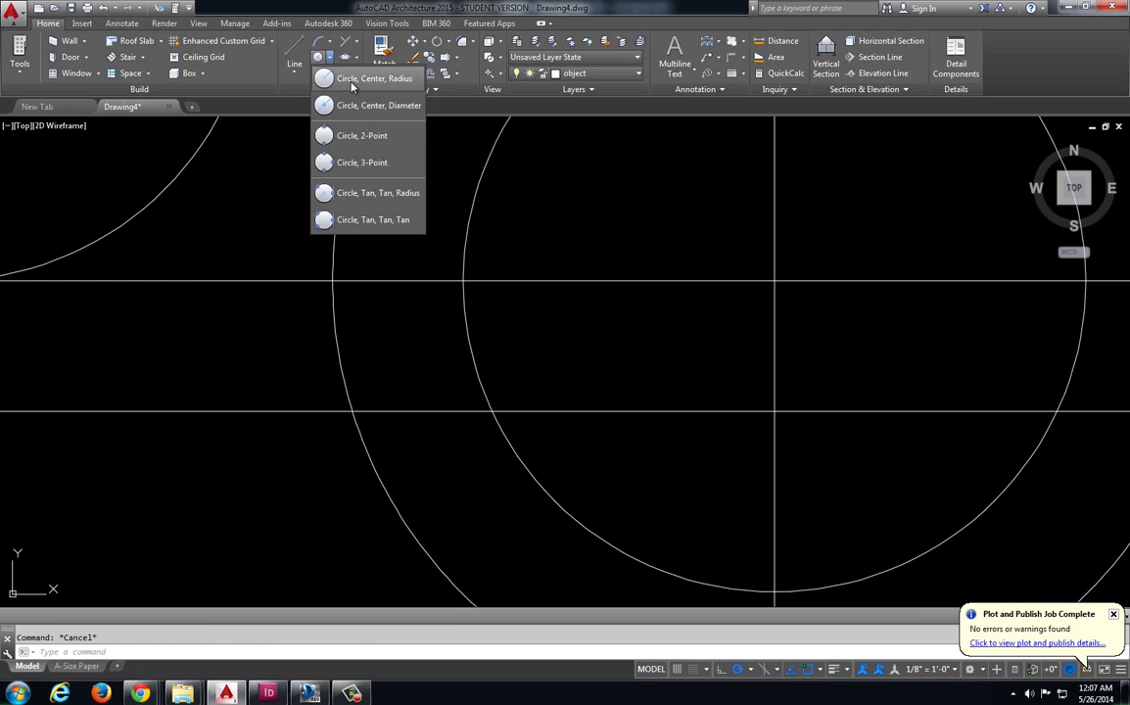
left_click(372, 78)
left_click(353, 411)
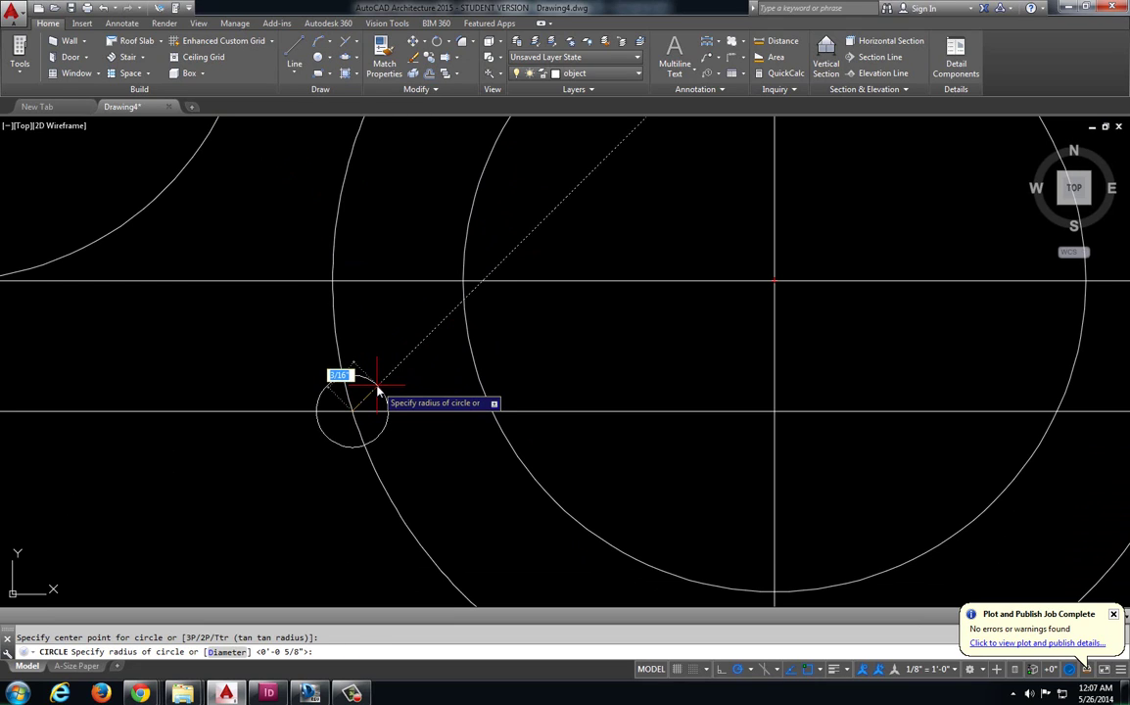
type(".63")
key("Return")
key("Escape")
Trim the lower .63 radius circle beyond both tangent points to separate the fillet arc from the rest of the circle
type("tr")
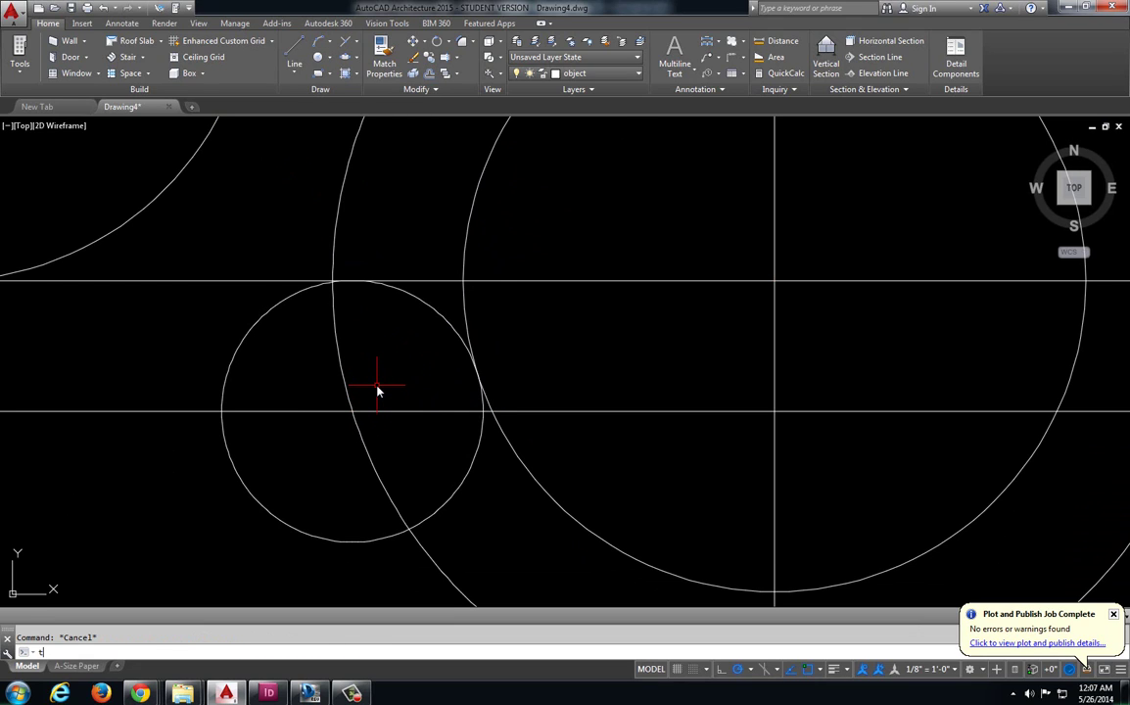
key("Return")
key("Return")
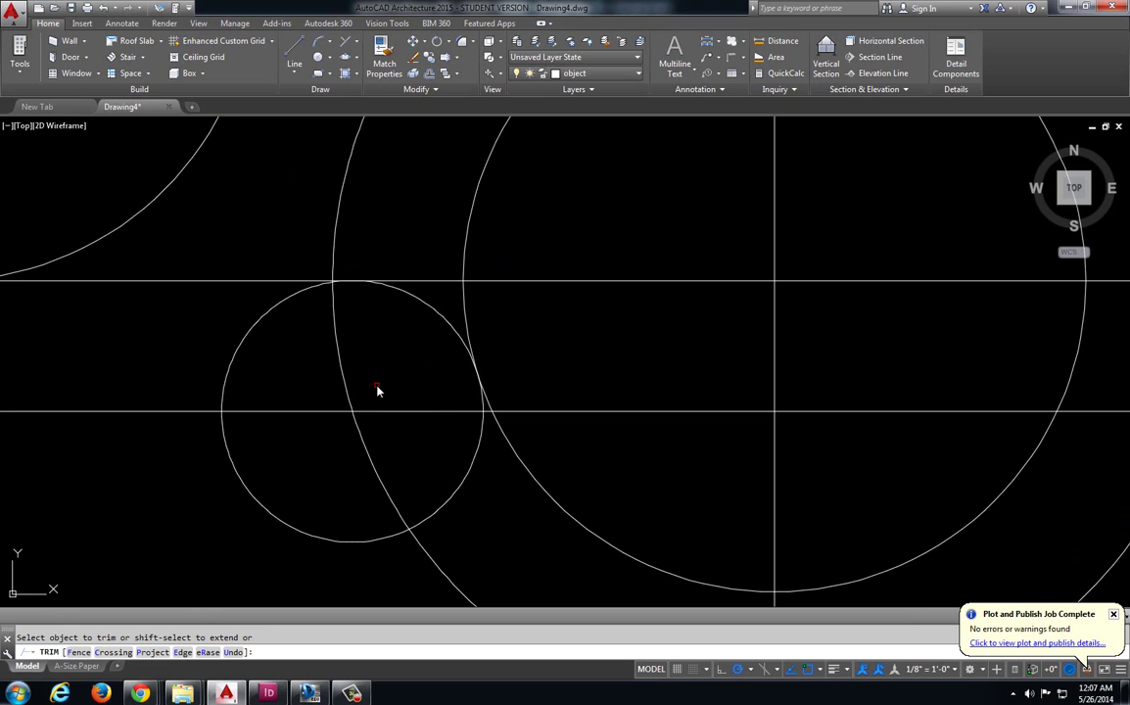
scroll(335, 284, "up", 5)
left_click(333, 285)
left_click(334, 281)
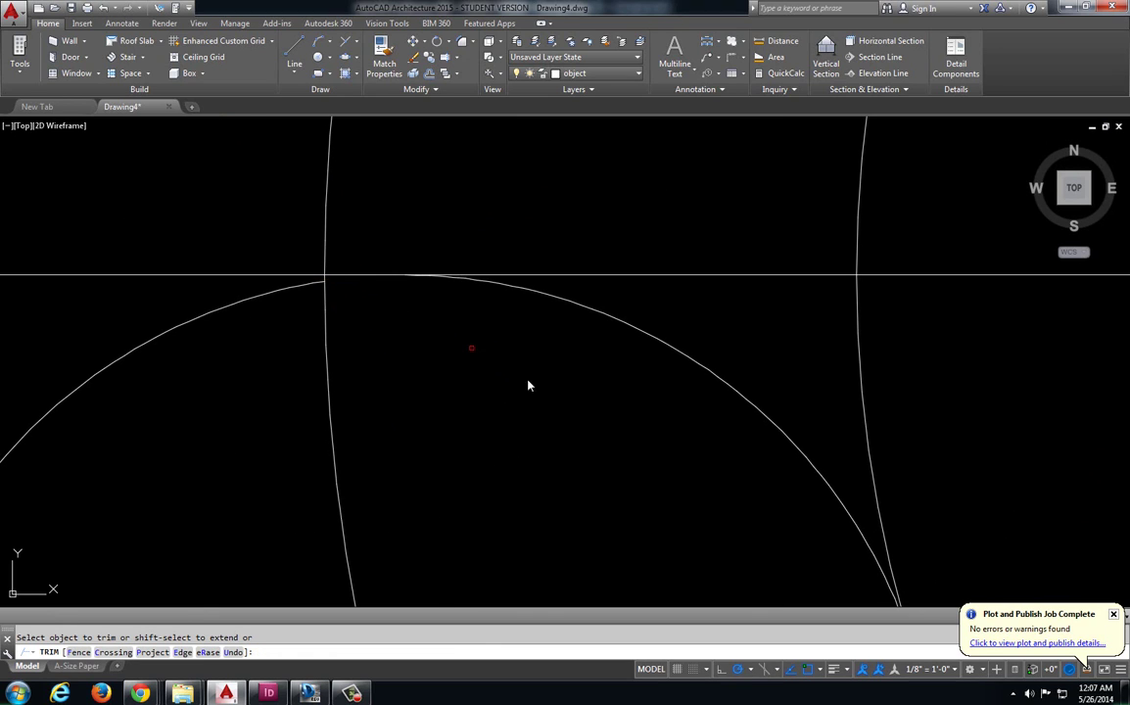
scroll(528, 376, "down", 5)
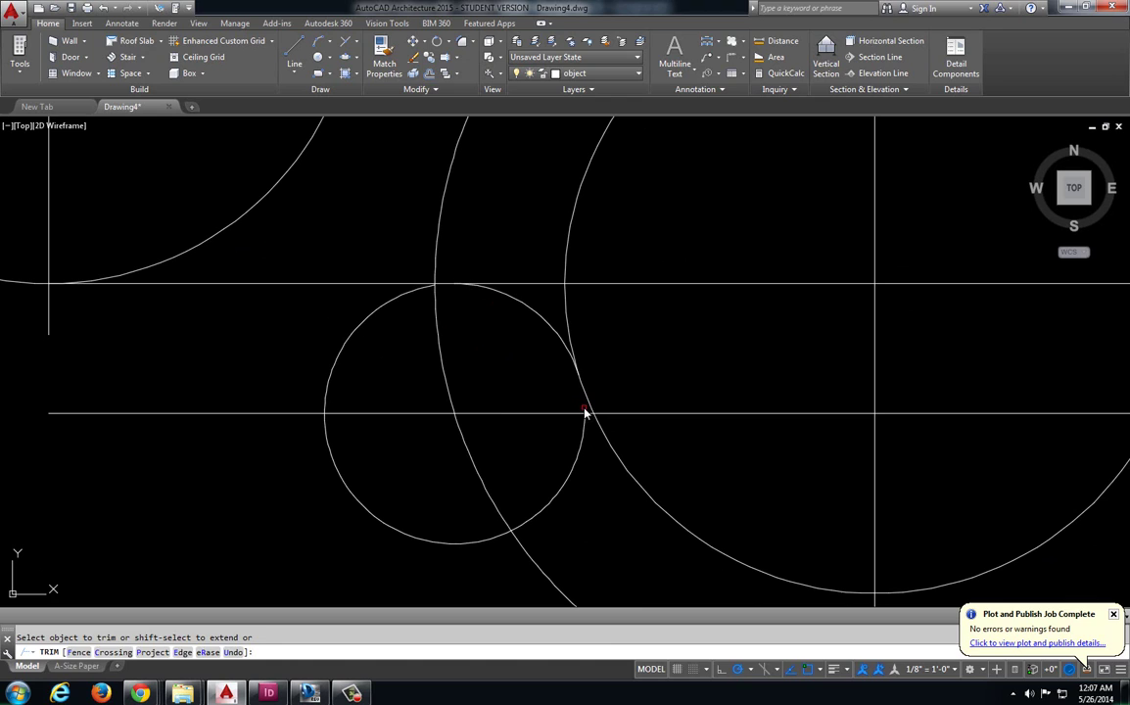
key("Escape")
Delete the lower offset line, the offset circle around the right end and the leftover arc of the .63 radius circle
left_click(497, 388)
left_click(329, 517)
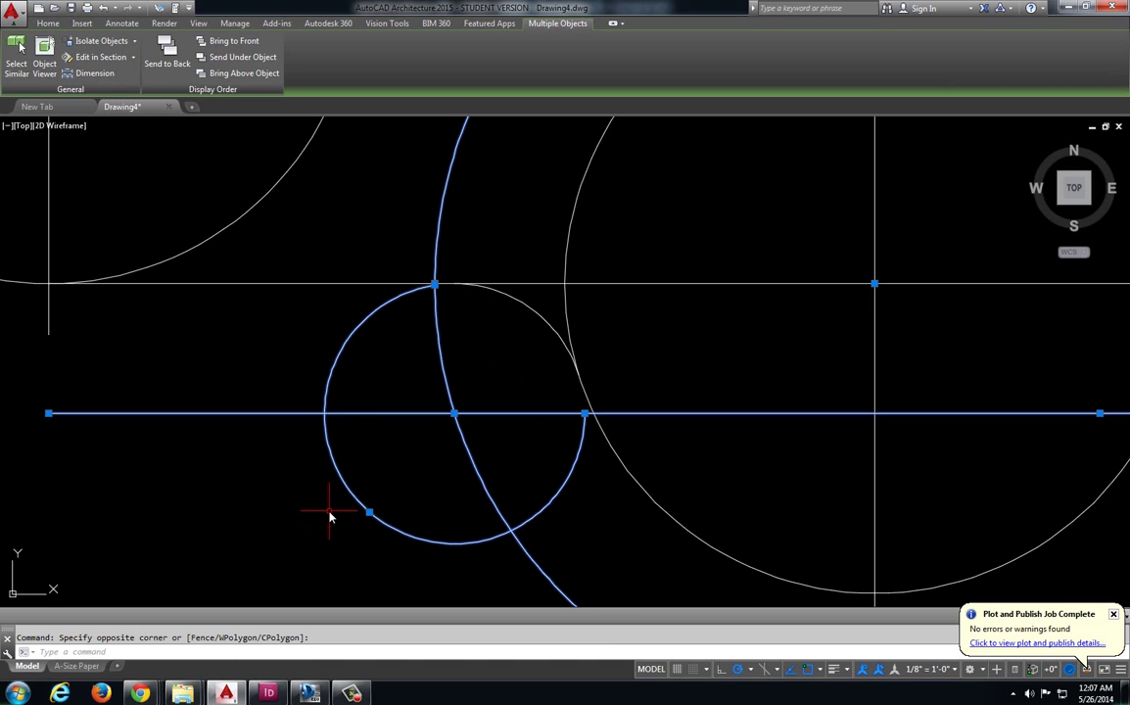
key("Delete")
Trim both end circles' inner arcs, the lower line between the fillet and right circle, and the upper line's overhang past the right end
type("tr")
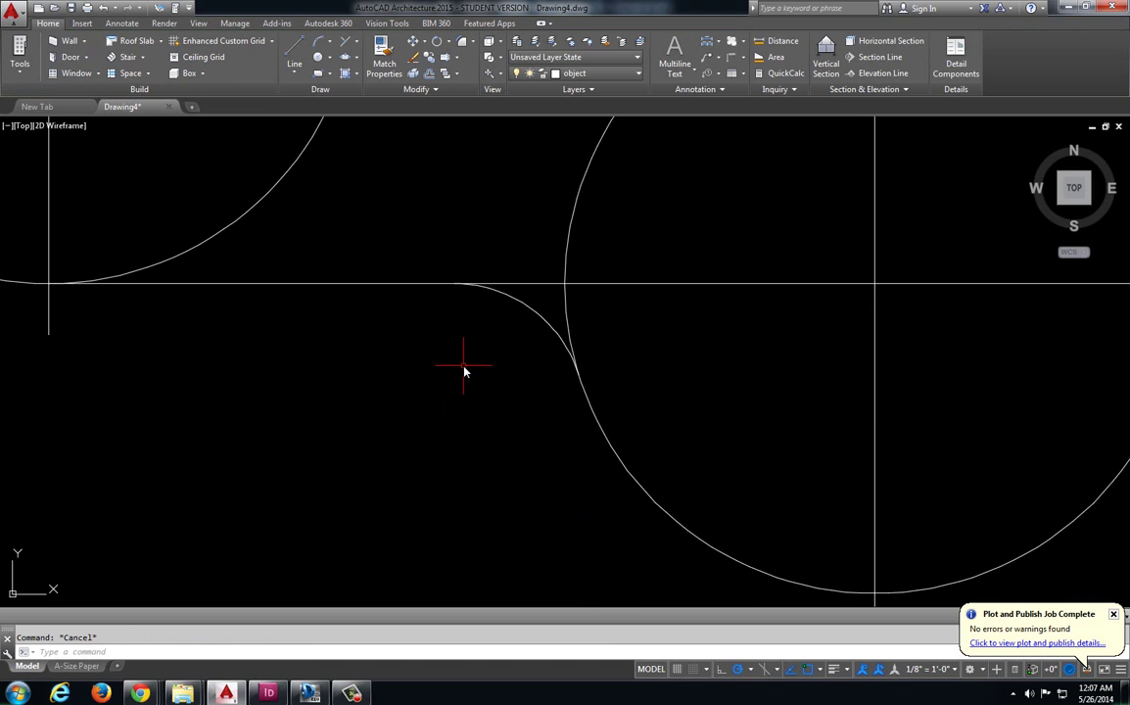
key("Return")
key("Return")
scroll(495, 333, "down", 3)
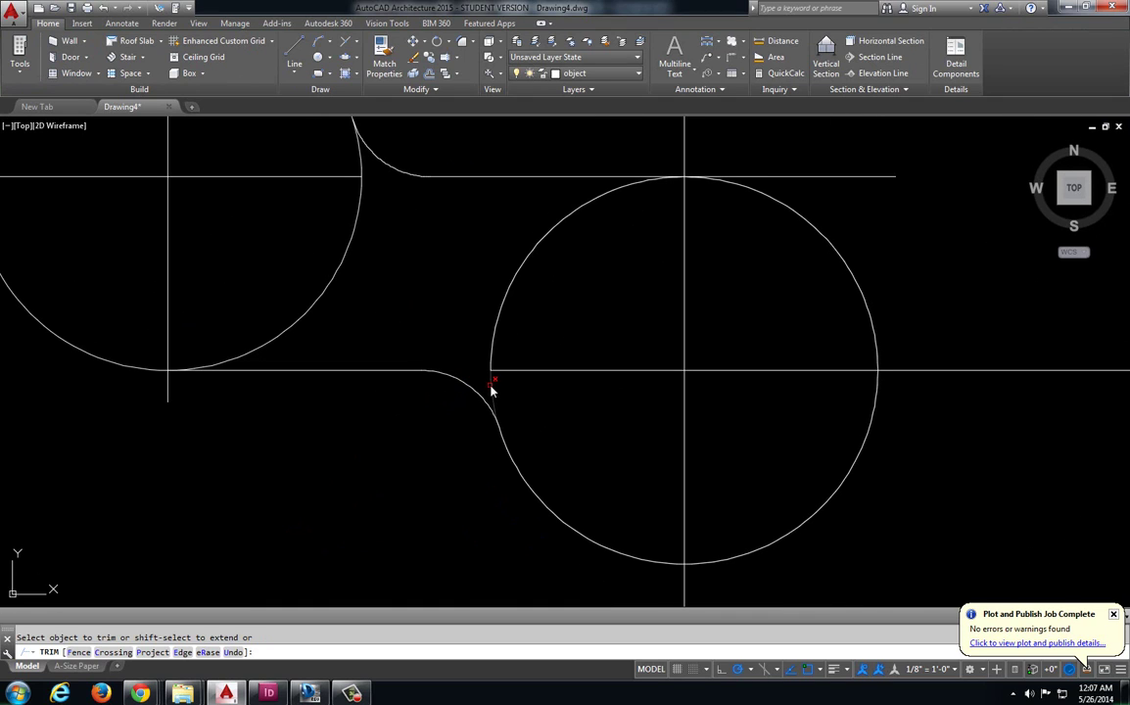
left_click(491, 370)
scroll(468, 321, "down", 2)
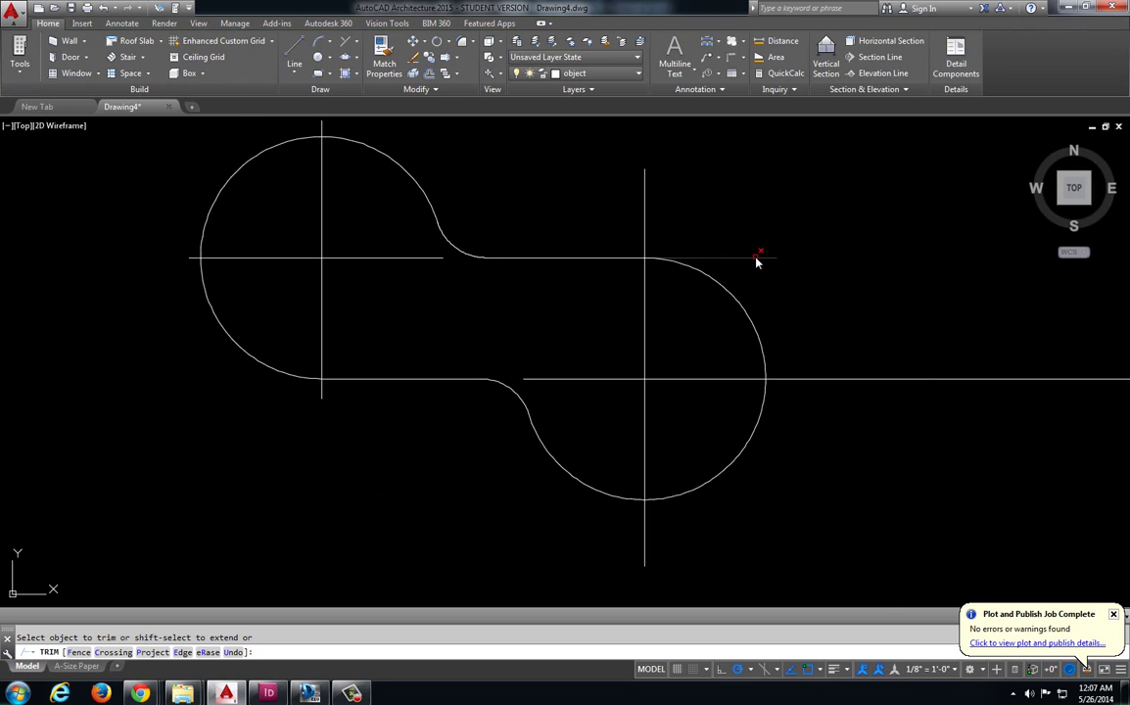
key("Escape")
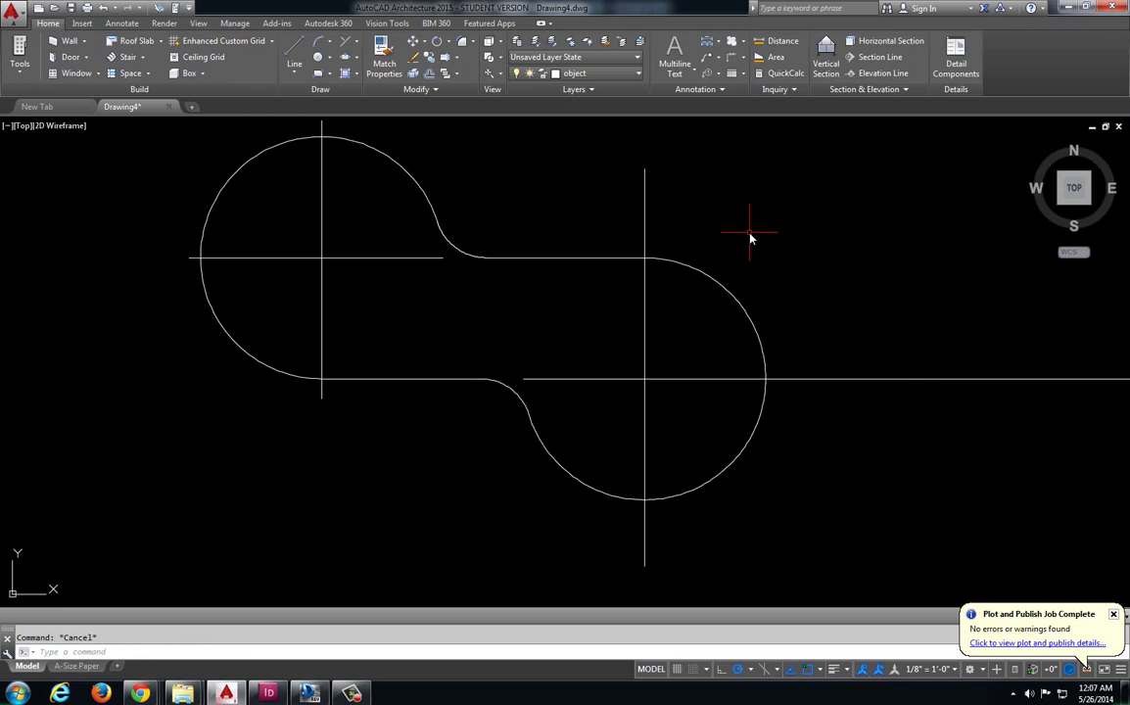
Check the hole diameter callout on the reference sheet in Autodesk Design Review and return to AutoCAD
key("alt+Tab")
scroll(473, 346, "down", 2)
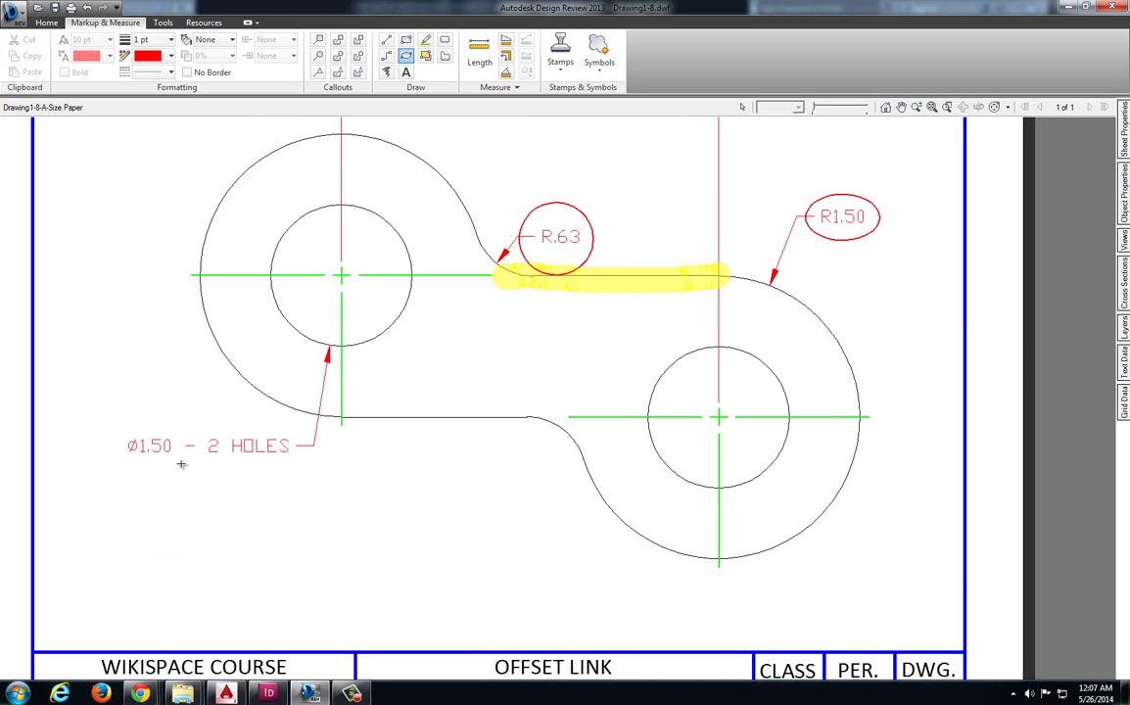
key("alt+Tab")
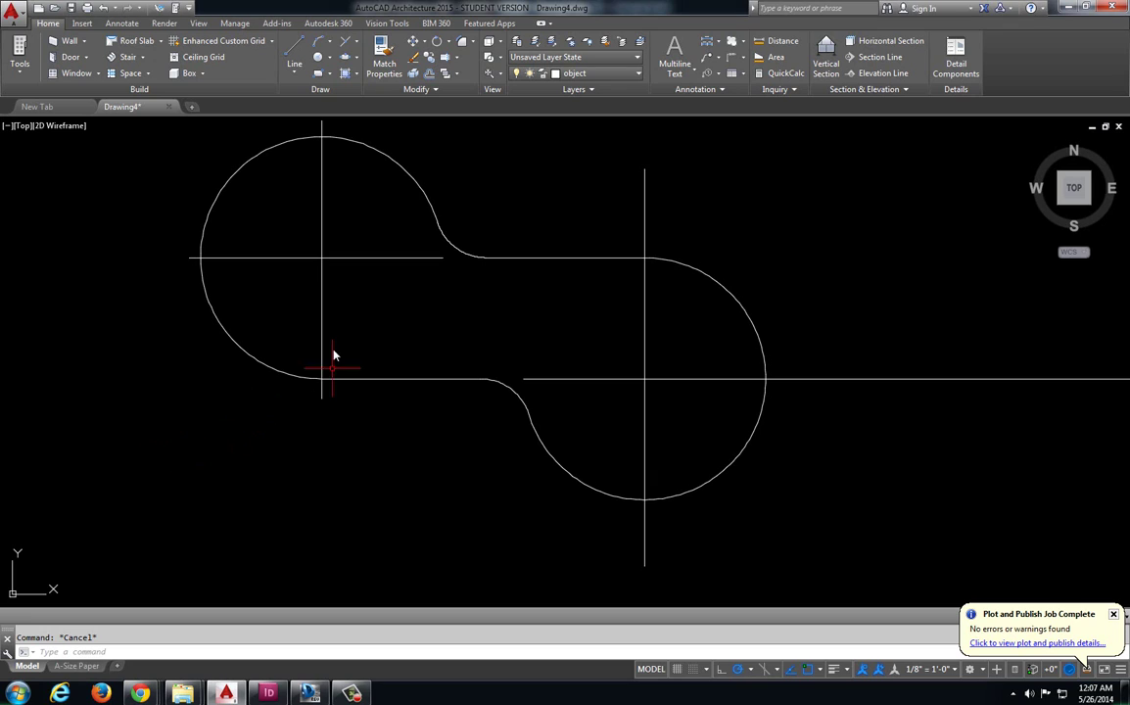
left_click(330, 59)
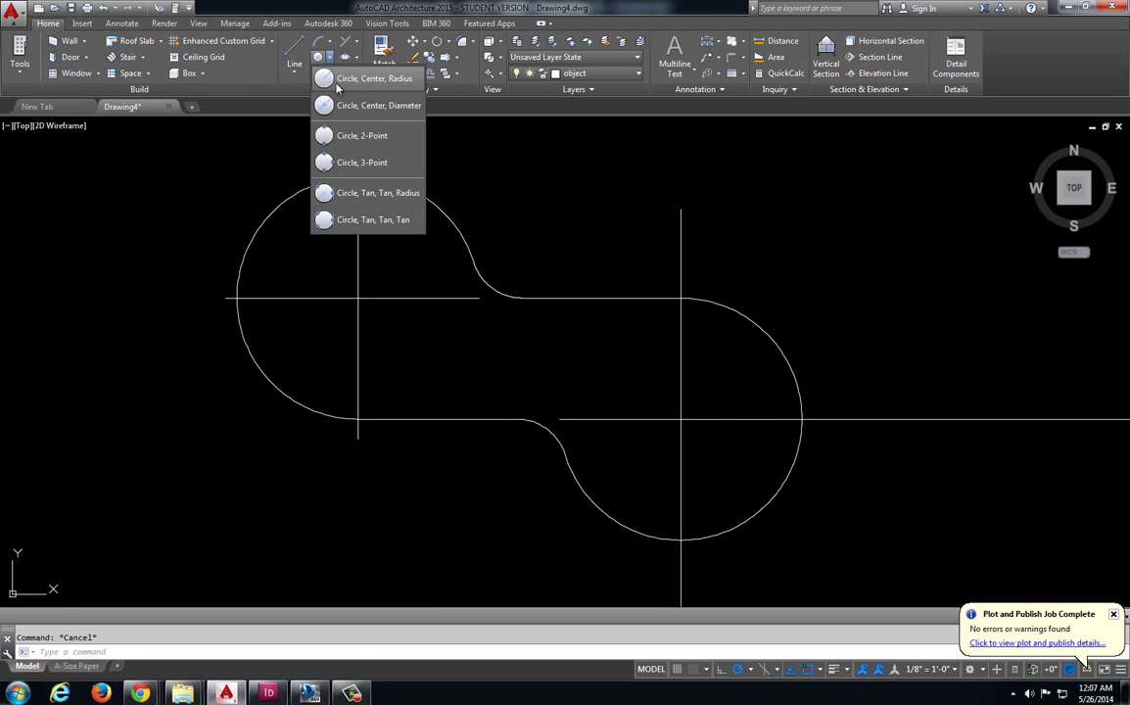
left_click(338, 106)
left_click(358, 298)
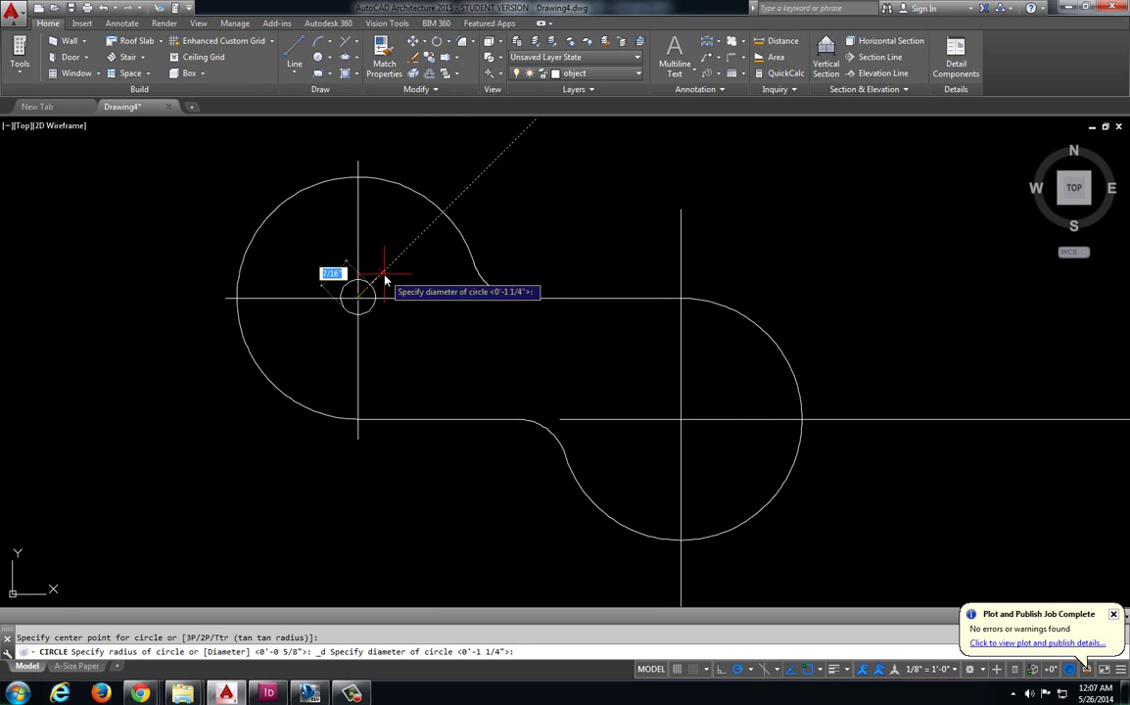
scroll(368, 291, "up", 5)
key("Escape")
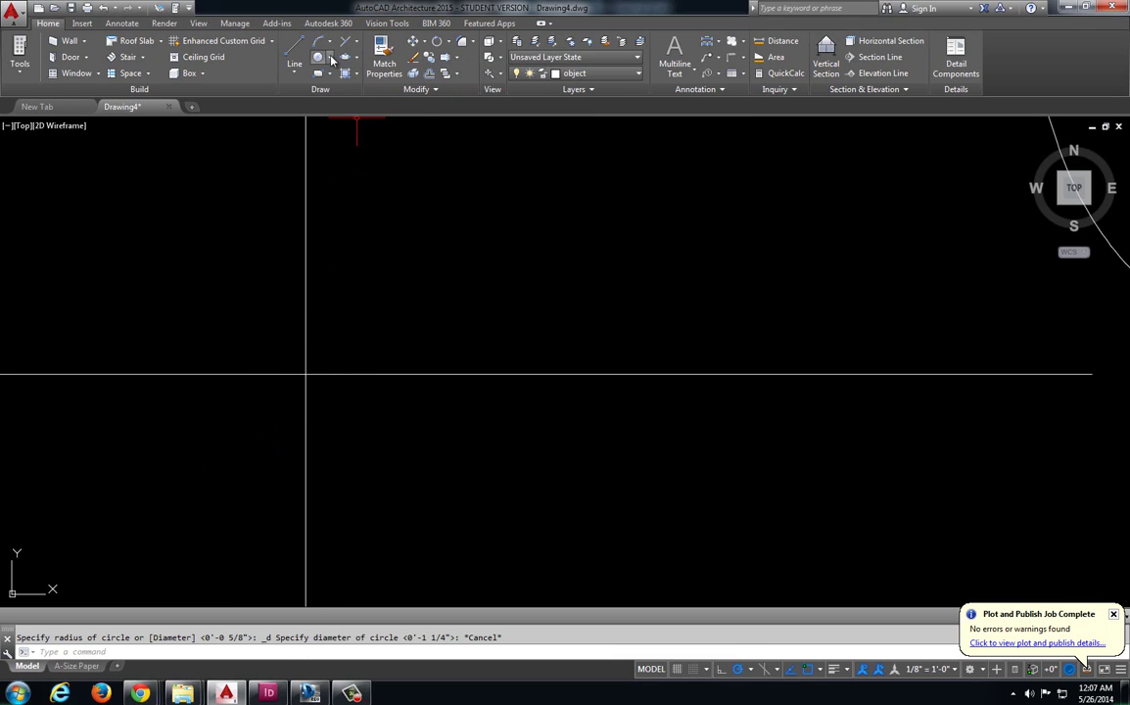
Draw a circle of diameter 1.5 centered on the left end's crossing centerlines for the first hole
left_click(330, 57)
left_click(343, 106)
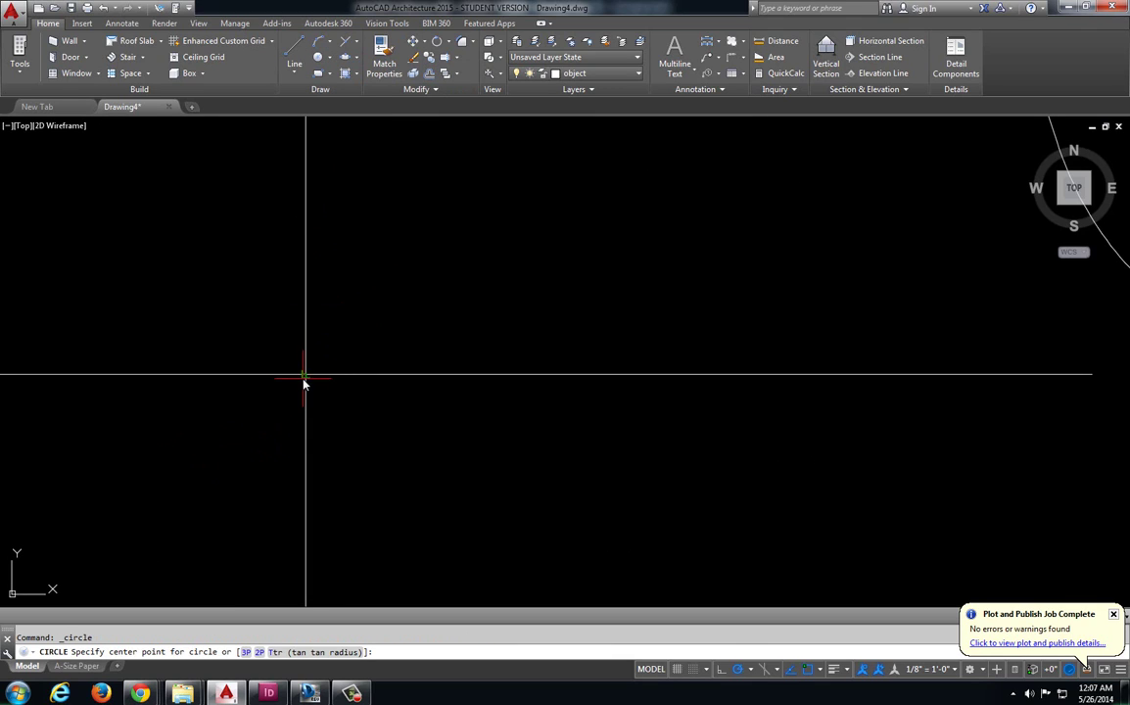
middle_click_drag(307, 377, 351, 303)
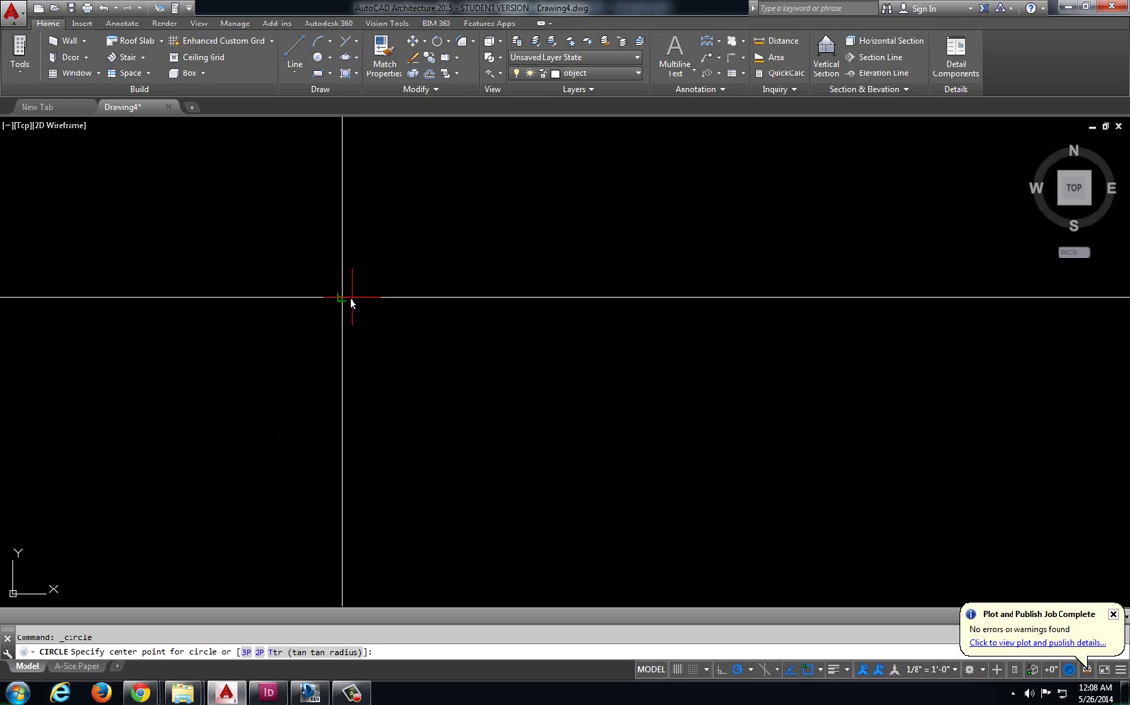
left_click(342, 297)
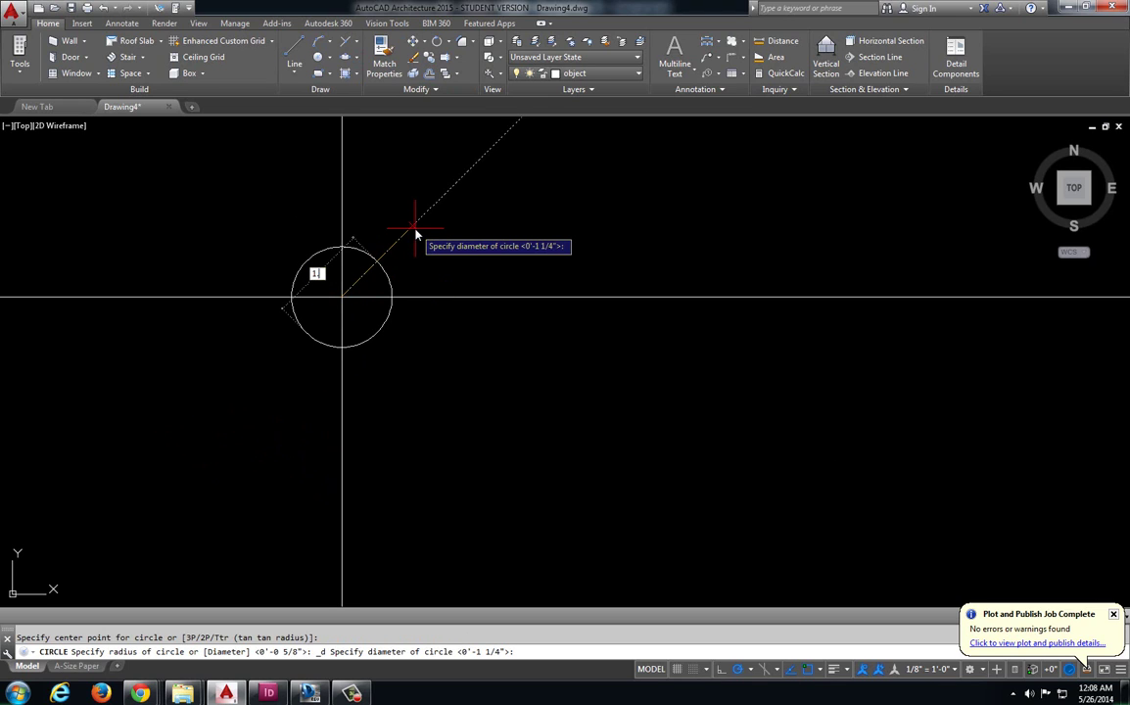
type("1.5")
key("Return")
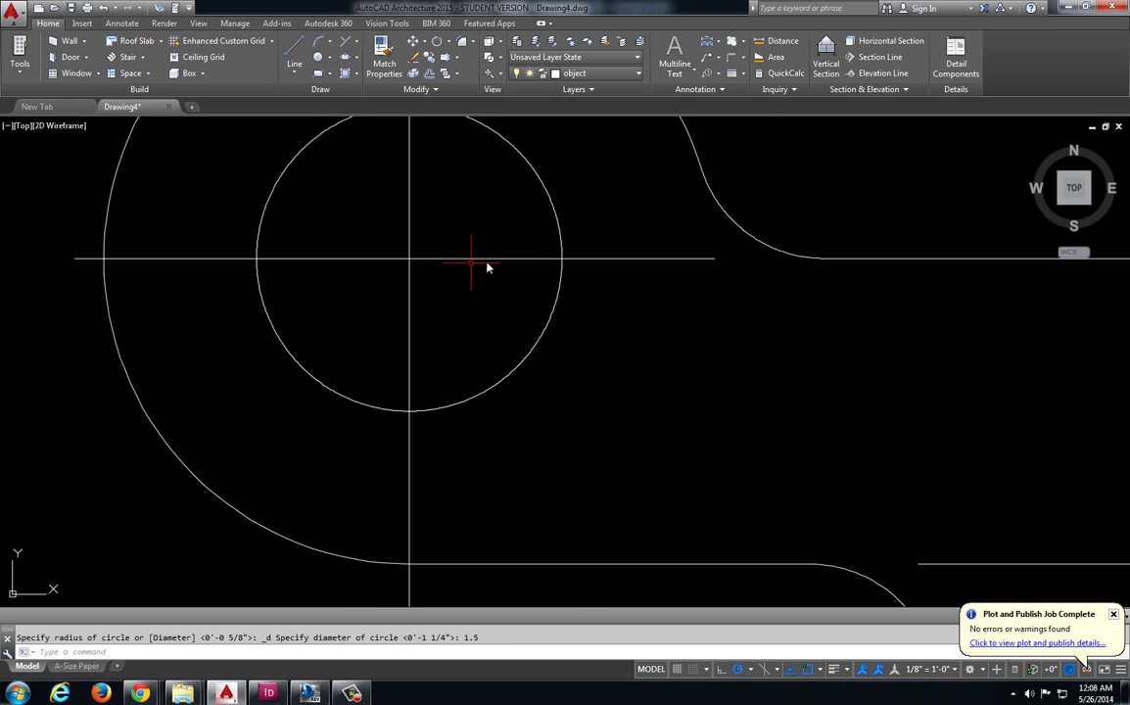
Draw a circle of diameter 1.5 centered on the right end's crossing centerlines for the second hole
scroll(392, 245, "down", 4)
scroll(643, 359, "up", 2)
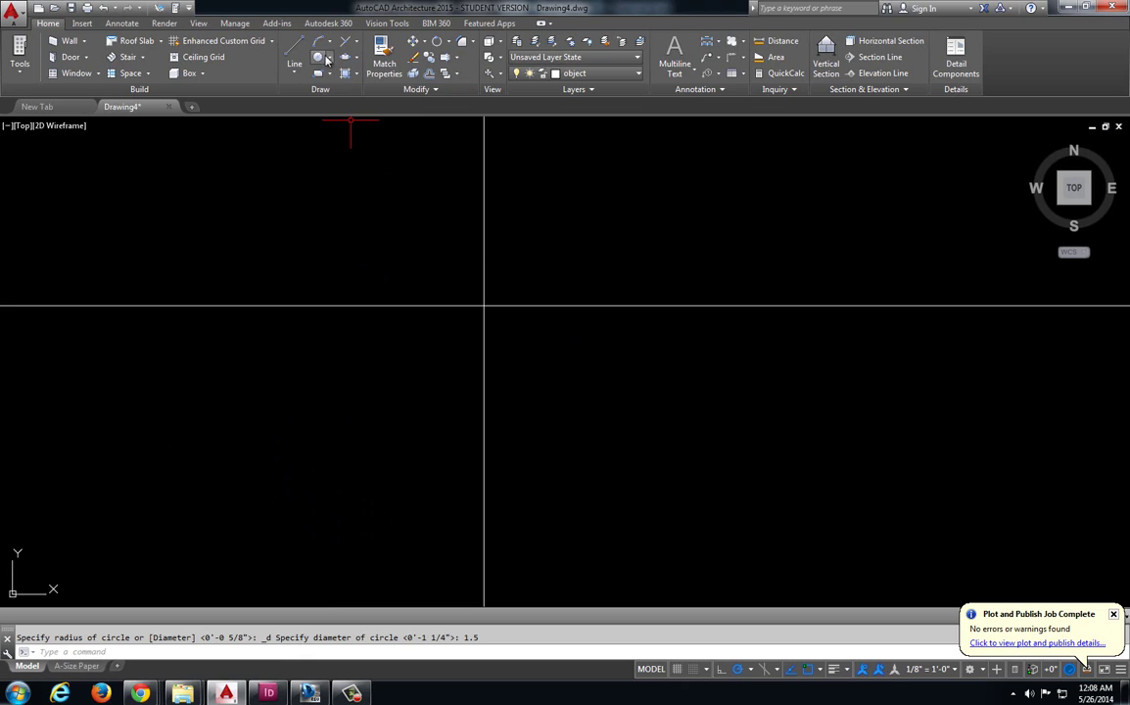
left_click(329, 57)
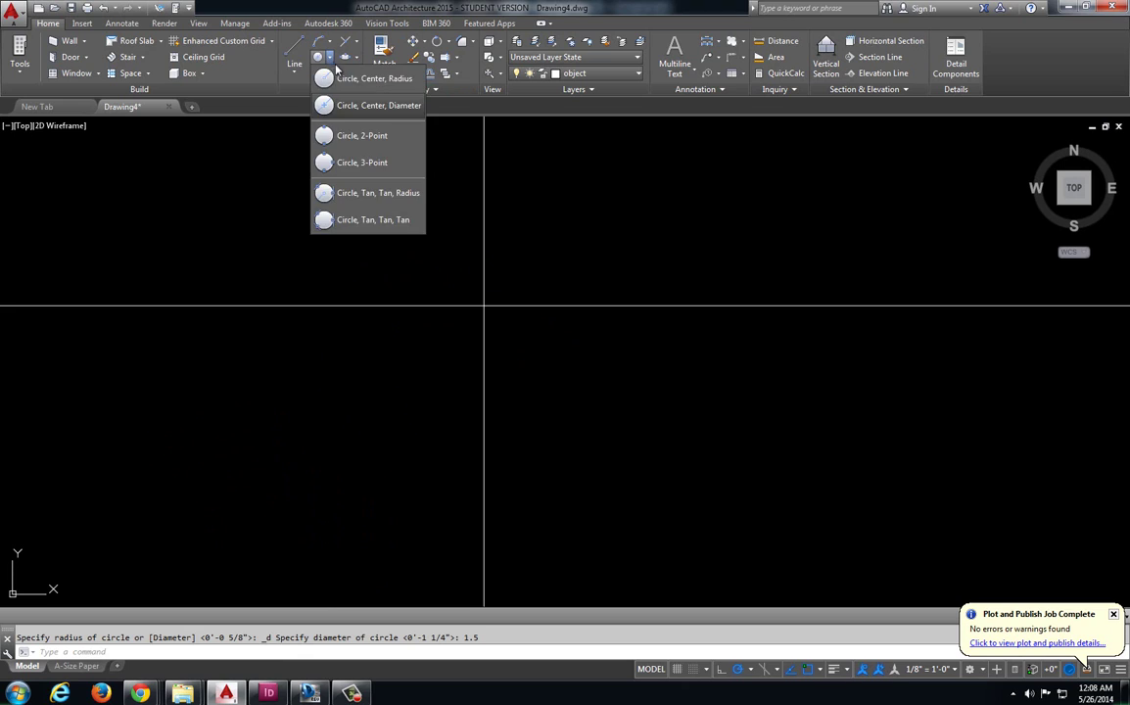
left_click(331, 102)
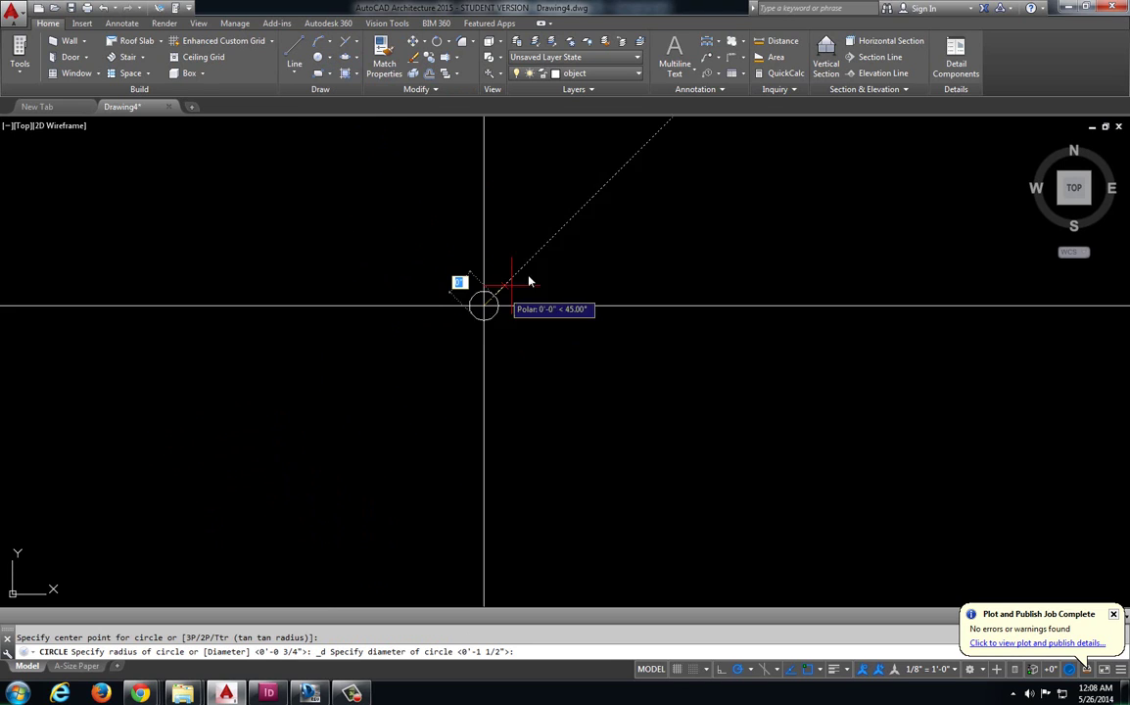
type("1.5")
key("Return")
scroll(538, 262, "down", 2)
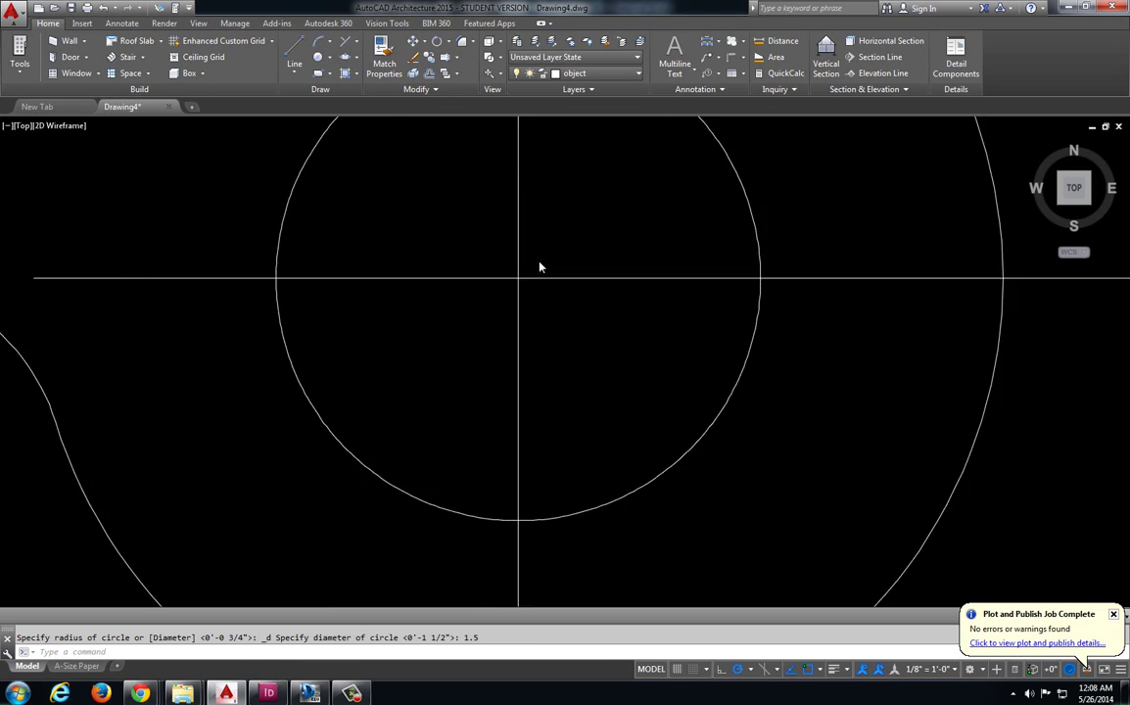
scroll(539, 264, "down", 6)
middle_click_drag(452, 239, 501, 308)
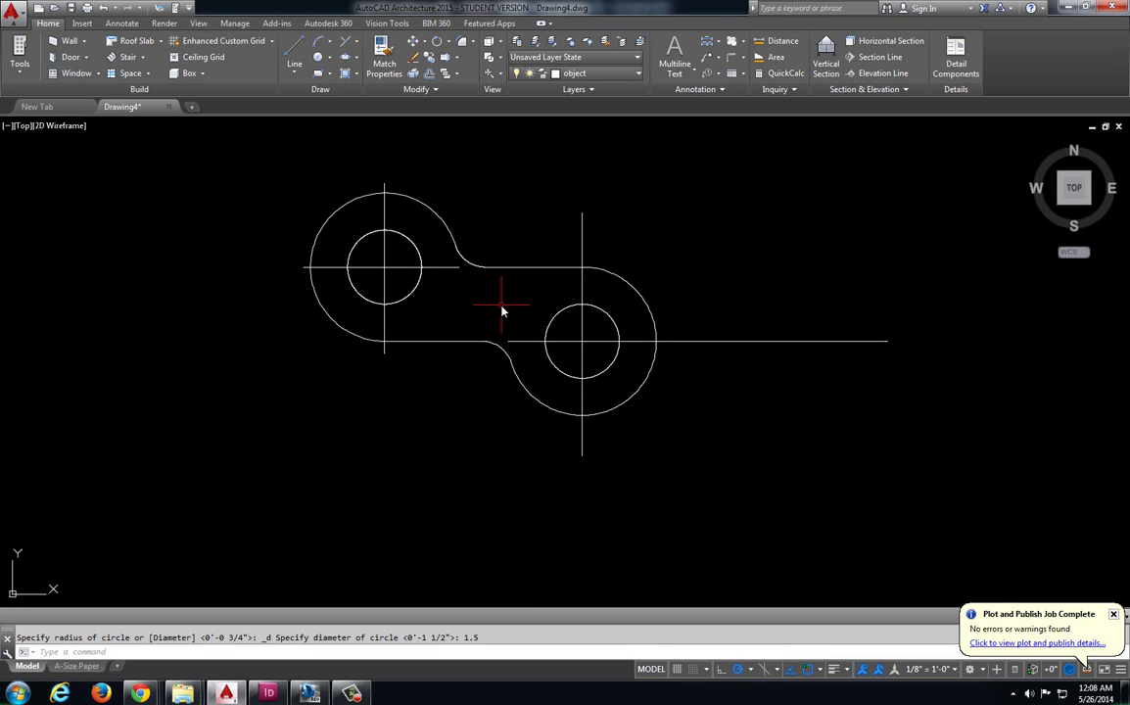
Check how the hole centerlines are broken on the reference sheet in Autodesk Design Review and return to AutoCAD
key("alt+Tab")
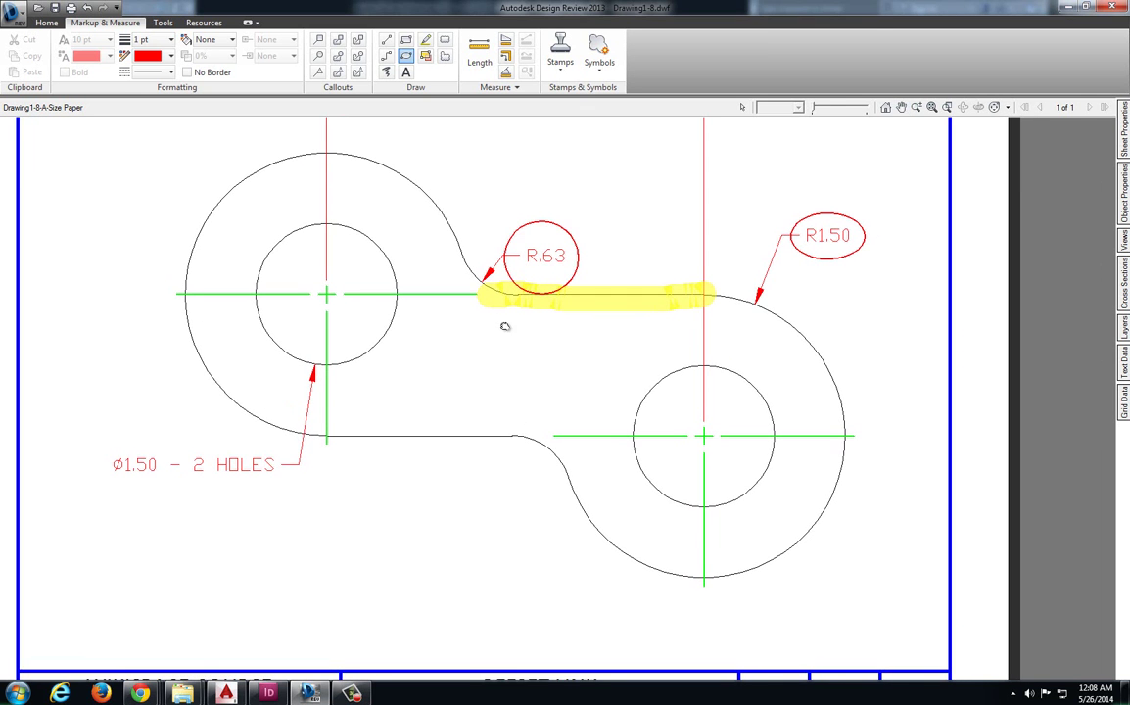
middle_click_drag(505, 326, 507, 368)
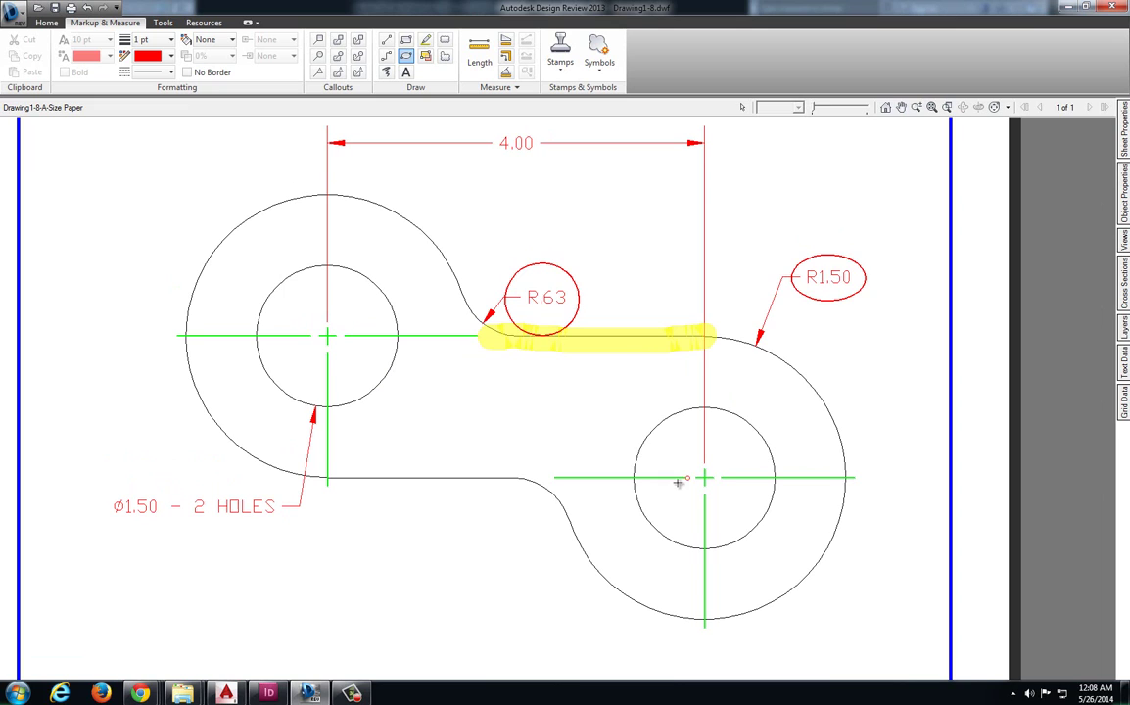
scroll(553, 482, "up", 4)
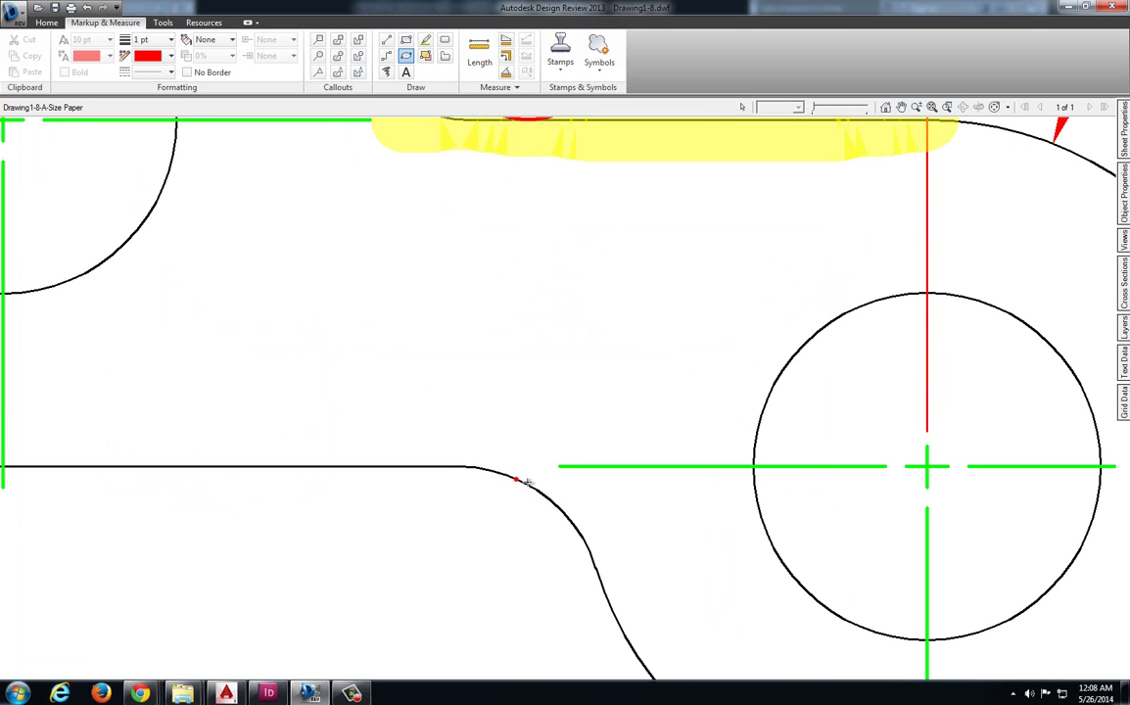
scroll(546, 467, "down", 4)
key("alt+Tab")
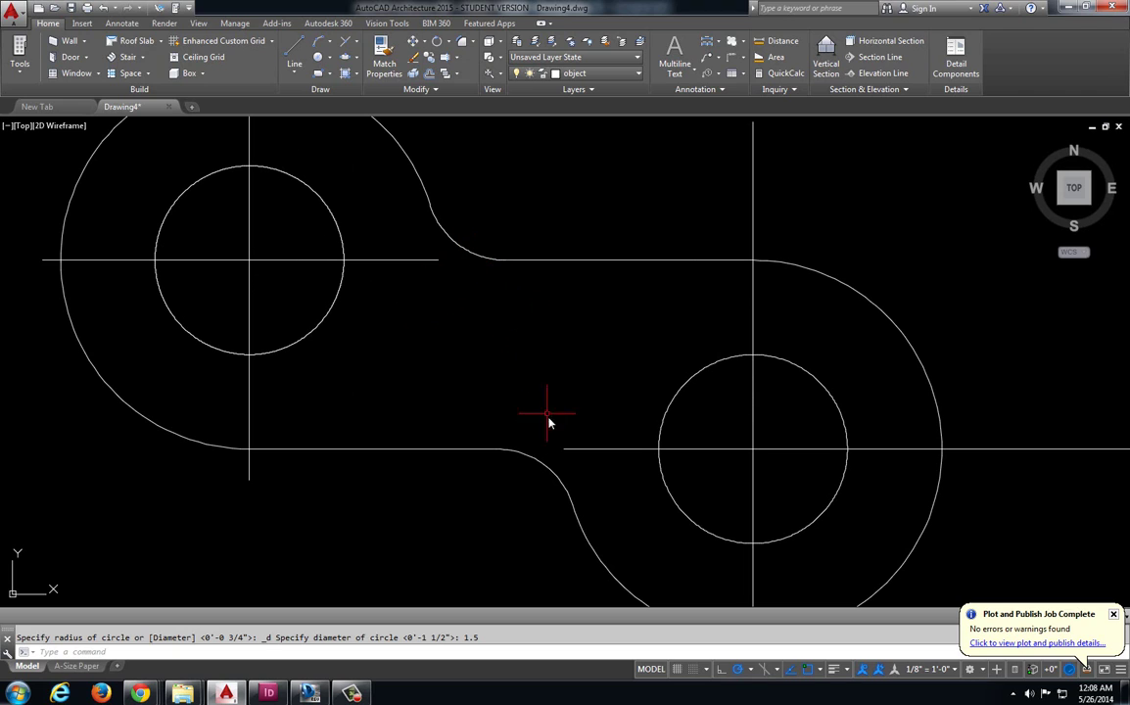
Offset the left hole's vertical centerline 1/8 to both sides
scroll(494, 415, "down", 2)
scroll(338, 338, "up", 6)
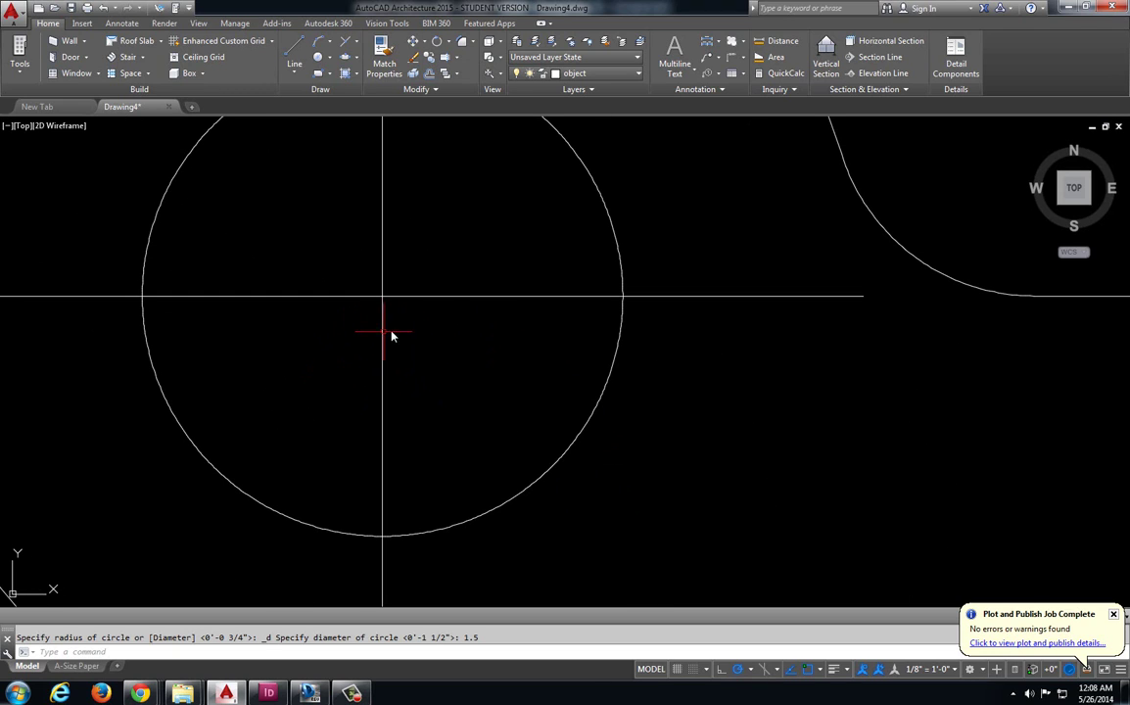
type("p")
type("ffs")
key("Return")
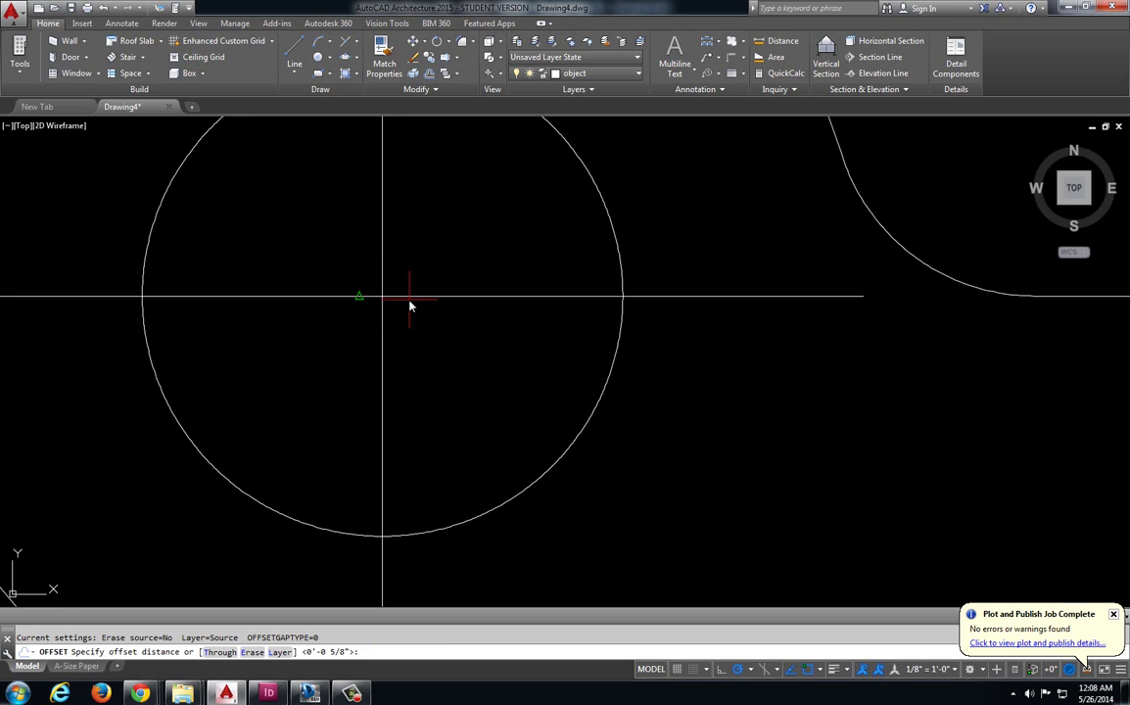
middle_click_drag(409, 305, 418, 345)
type("1")
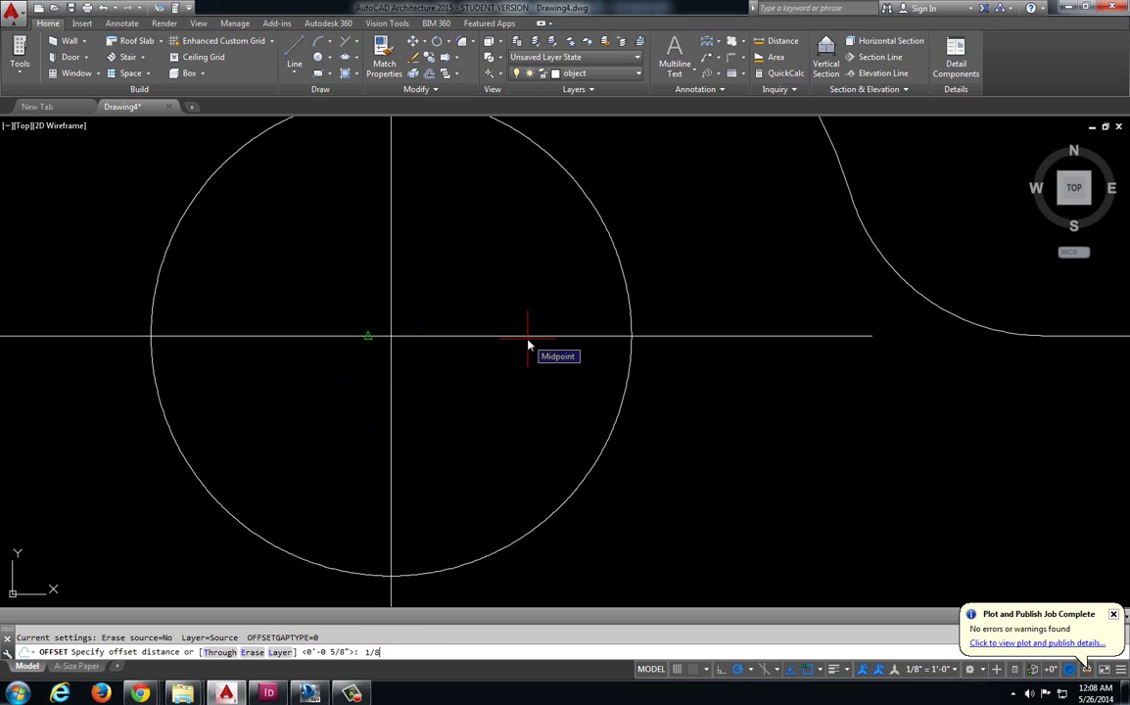
type("/8")
key("Return")
left_click(390, 312)
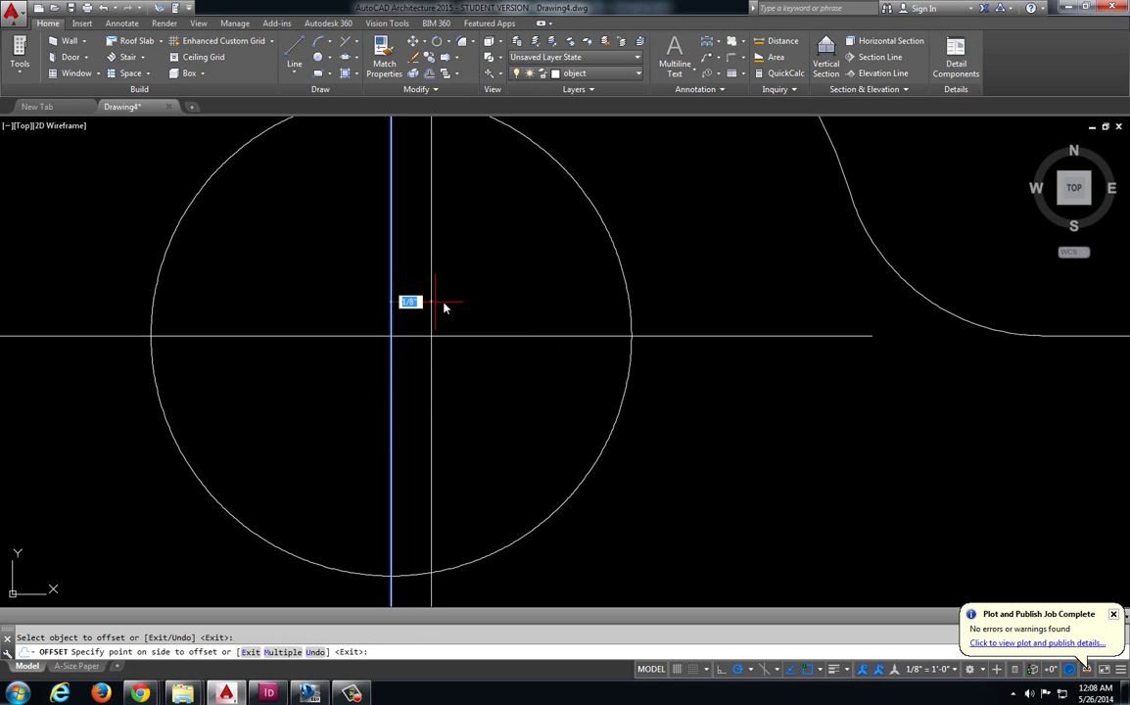
left_click(440, 306)
left_click(391, 327)
left_click(366, 325)
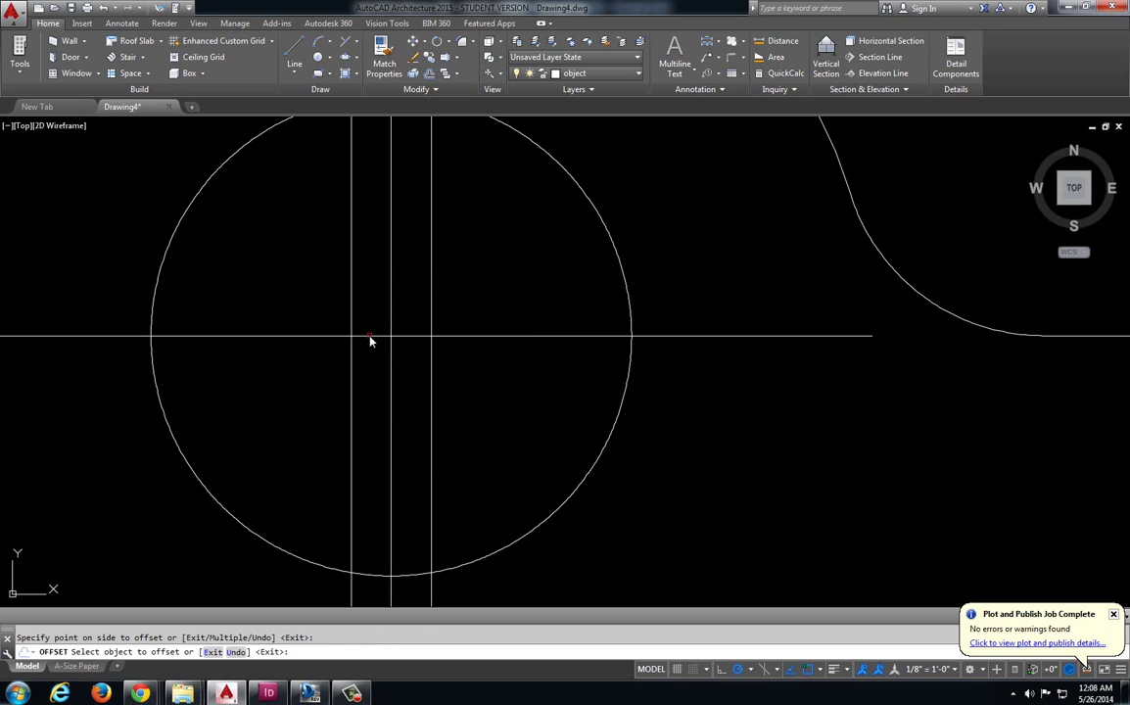
Offset the left hole's horizontal centerline twice upward and twice downward at 1/8 spacing
left_click(370, 337)
left_click(371, 326)
left_click(375, 296)
left_click(379, 274)
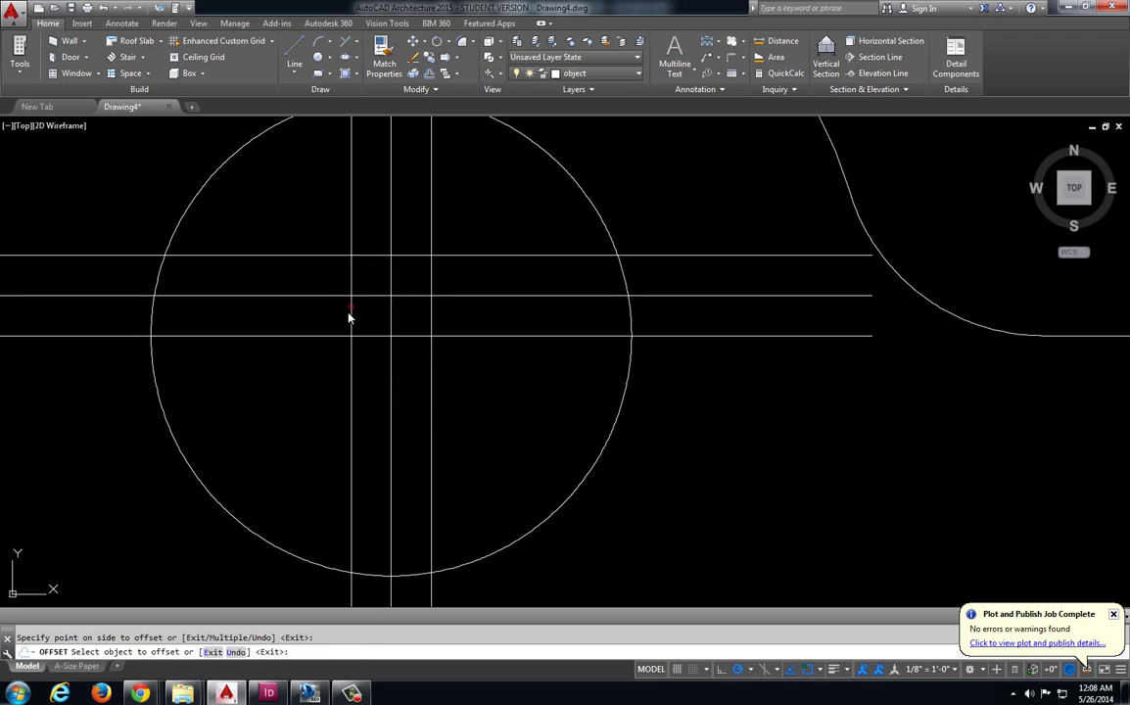
left_click(332, 337)
left_click(328, 365)
left_click(328, 376)
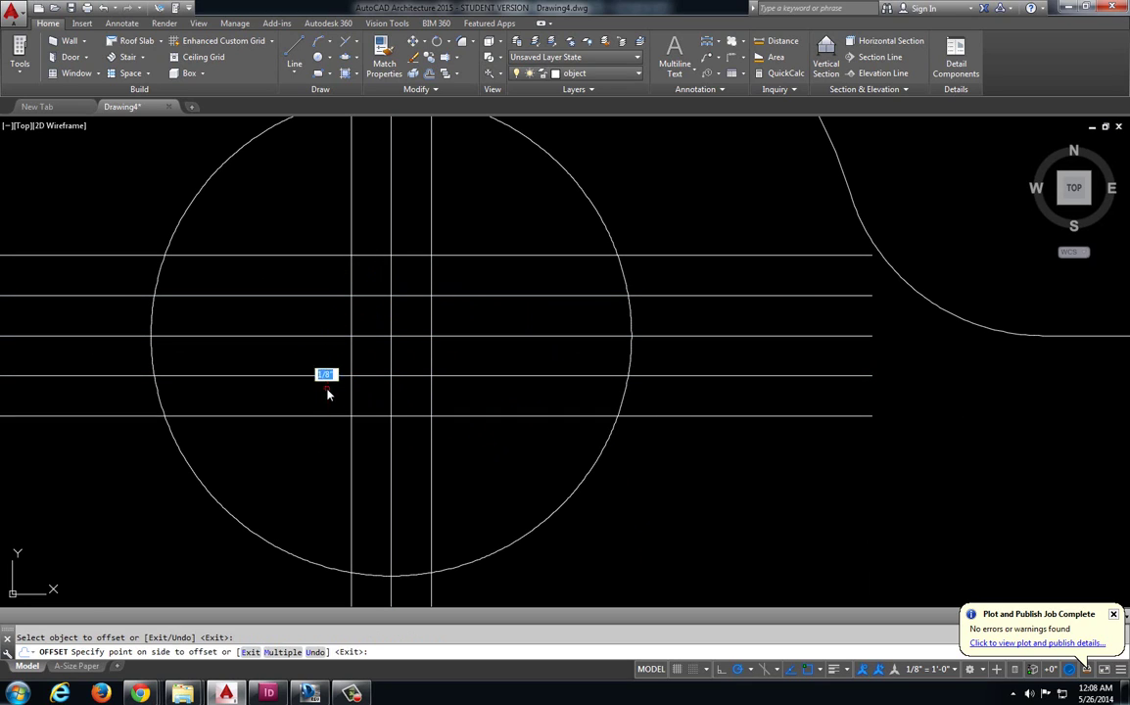
left_click(353, 398)
Offset the left hole's two outer vertical lines another 1/8 outward, one on each side
left_click(351, 398)
left_click(344, 396)
left_click(467, 400)
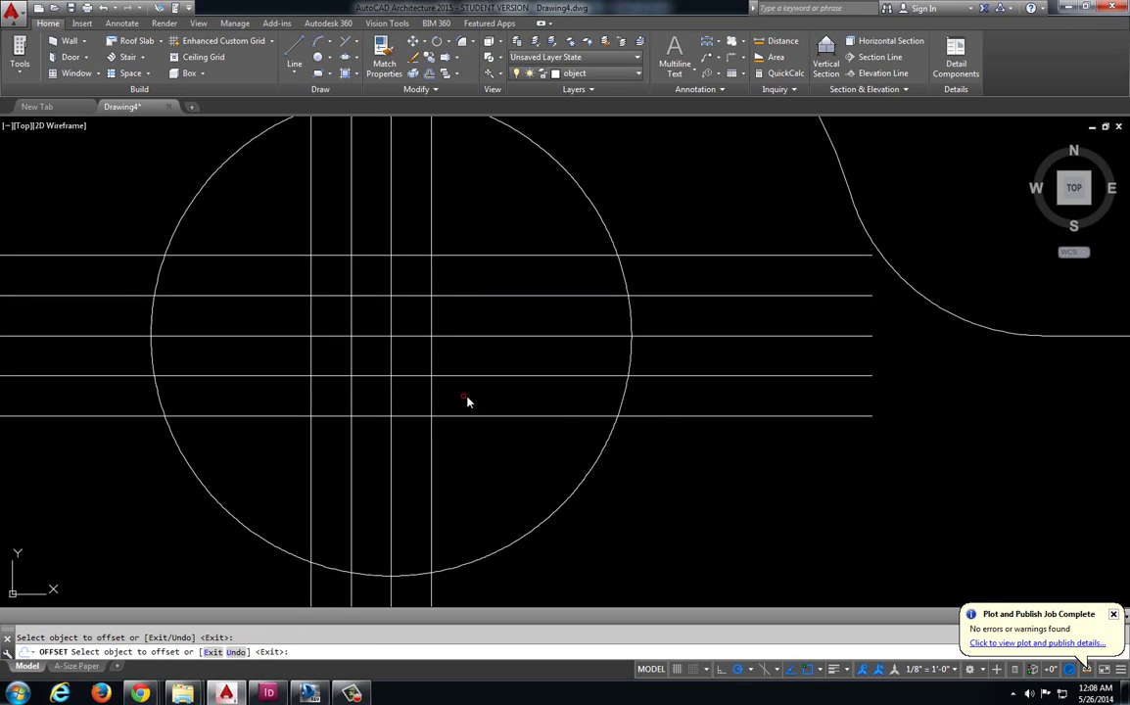
left_click(431, 401)
left_click(467, 400)
key("Escape")
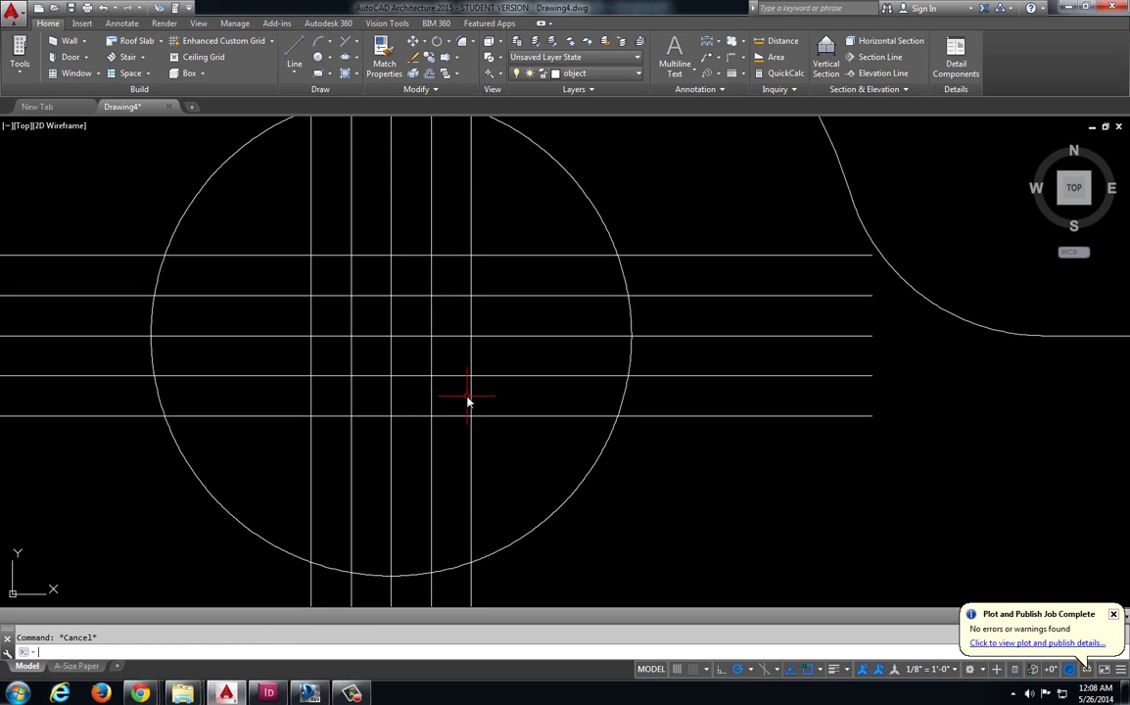
Trim the left hole's centerlines between each pair of offset lines, leaving a gap on all four sides of the center cross
key("Return")
left_click(396, 403)
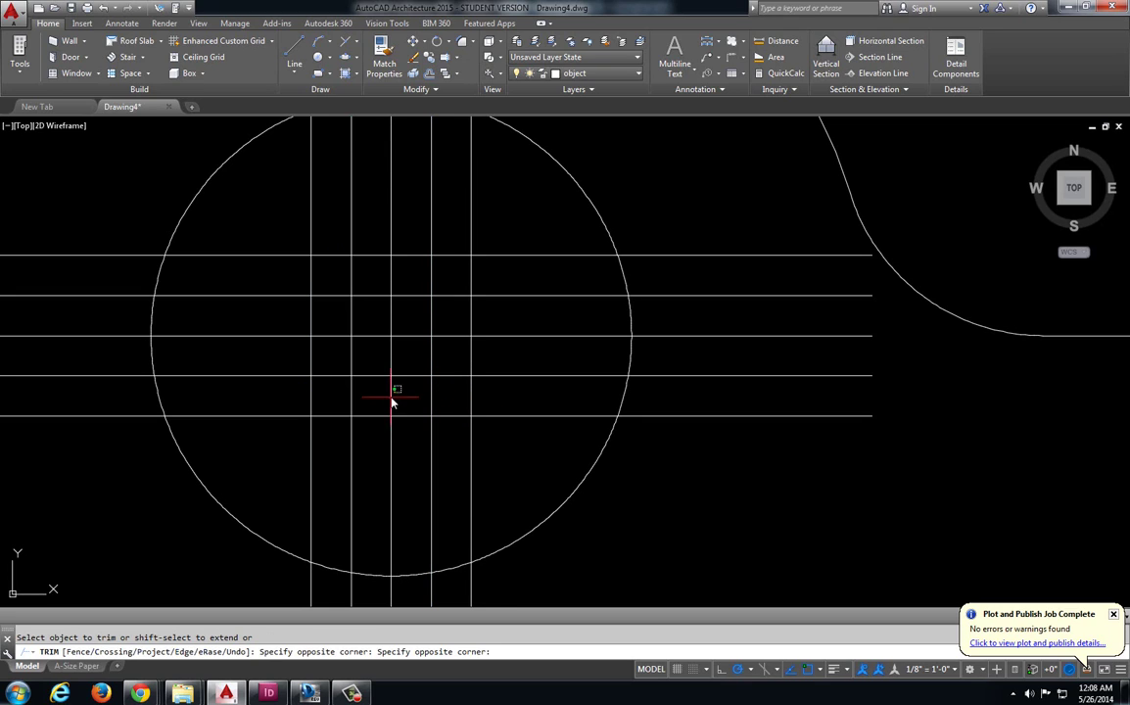
left_click(390, 401)
left_click(446, 345)
left_click(434, 313)
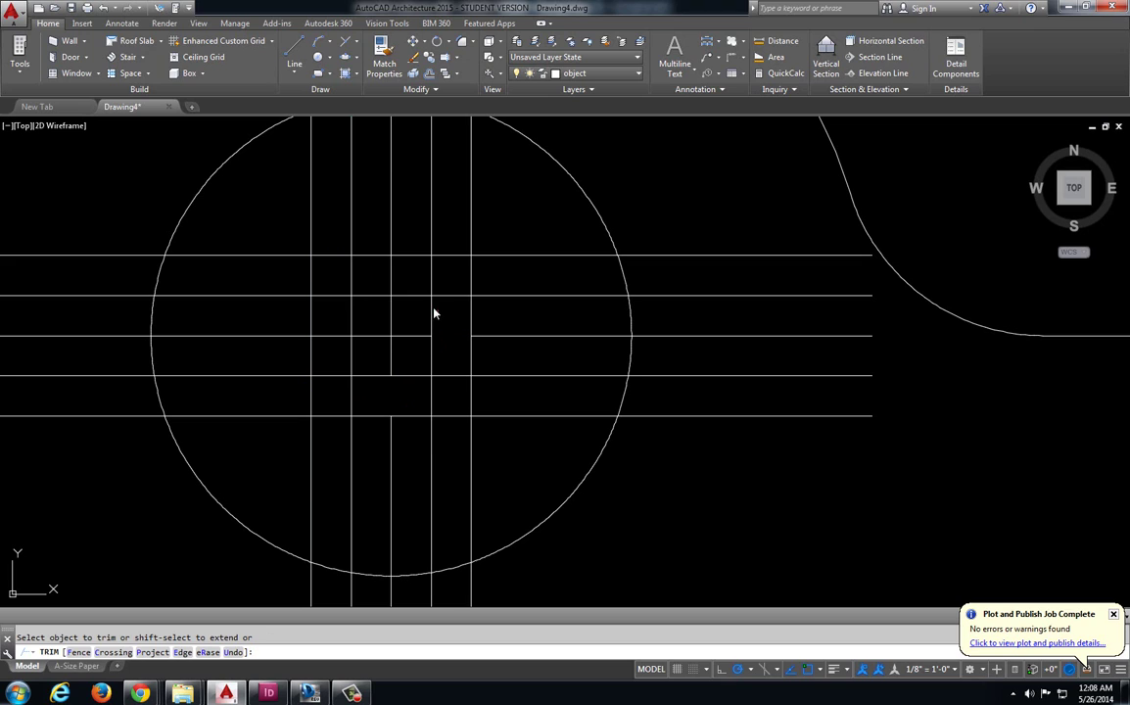
key("Escape")
Delete all the offset construction lines around the left hole
left_click(329, 317)
left_click(270, 240)
key("Delete")
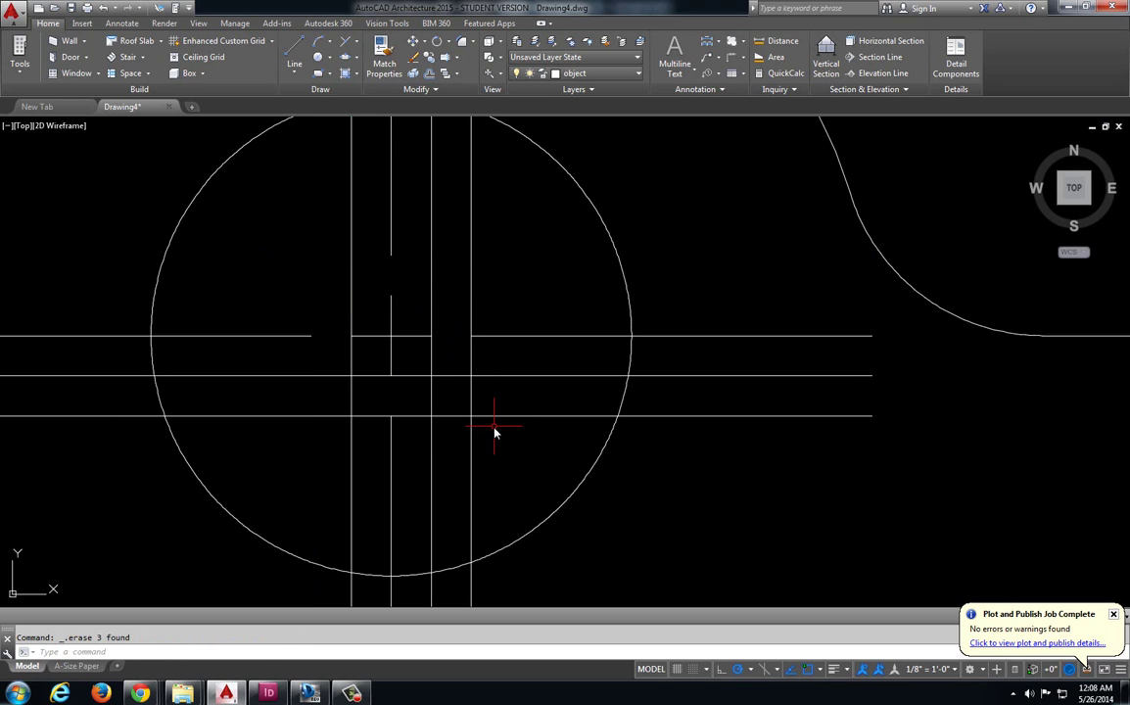
left_click(495, 427)
left_click(429, 366)
key("Delete")
scroll(474, 373, "down", 3)
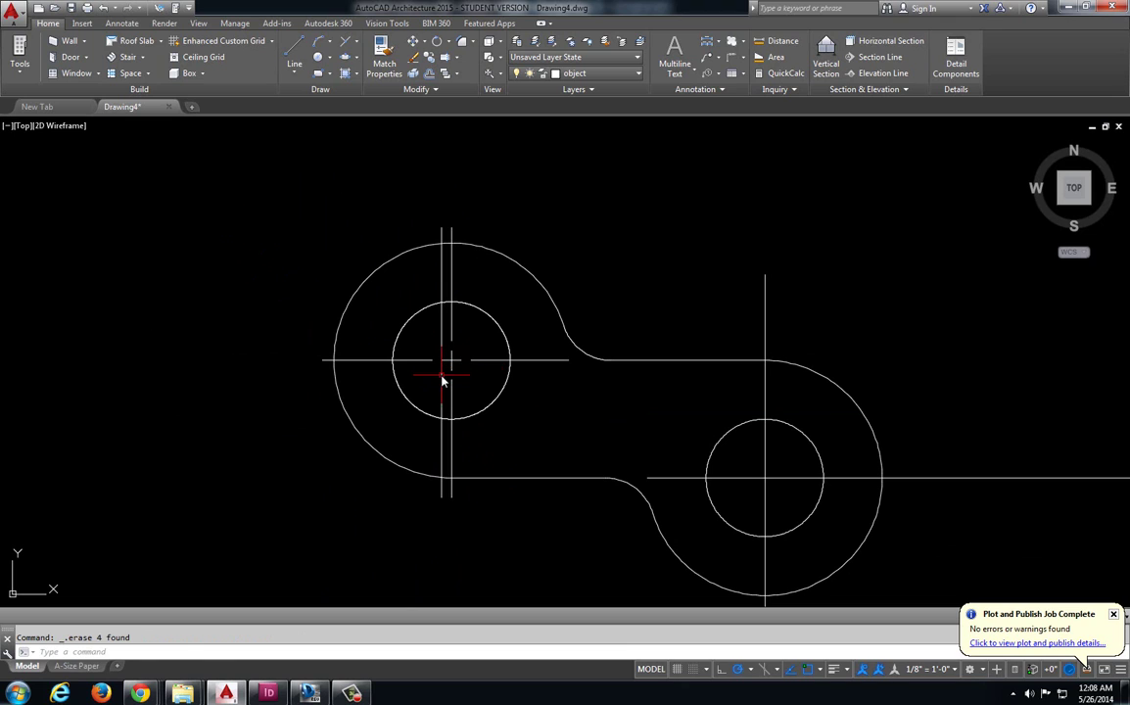
left_click(444, 381)
key("Delete")
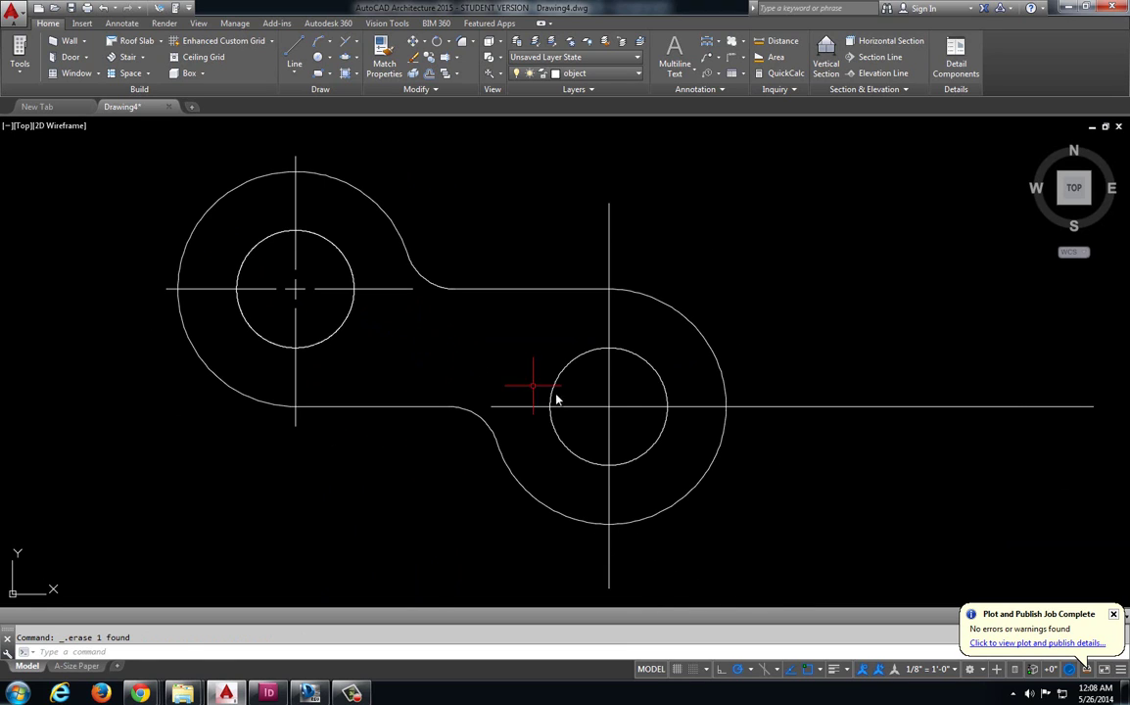
Offset the right hole's vertical centerline twice to each side at 1/8 spacing
scroll(555, 395, "up", 6)
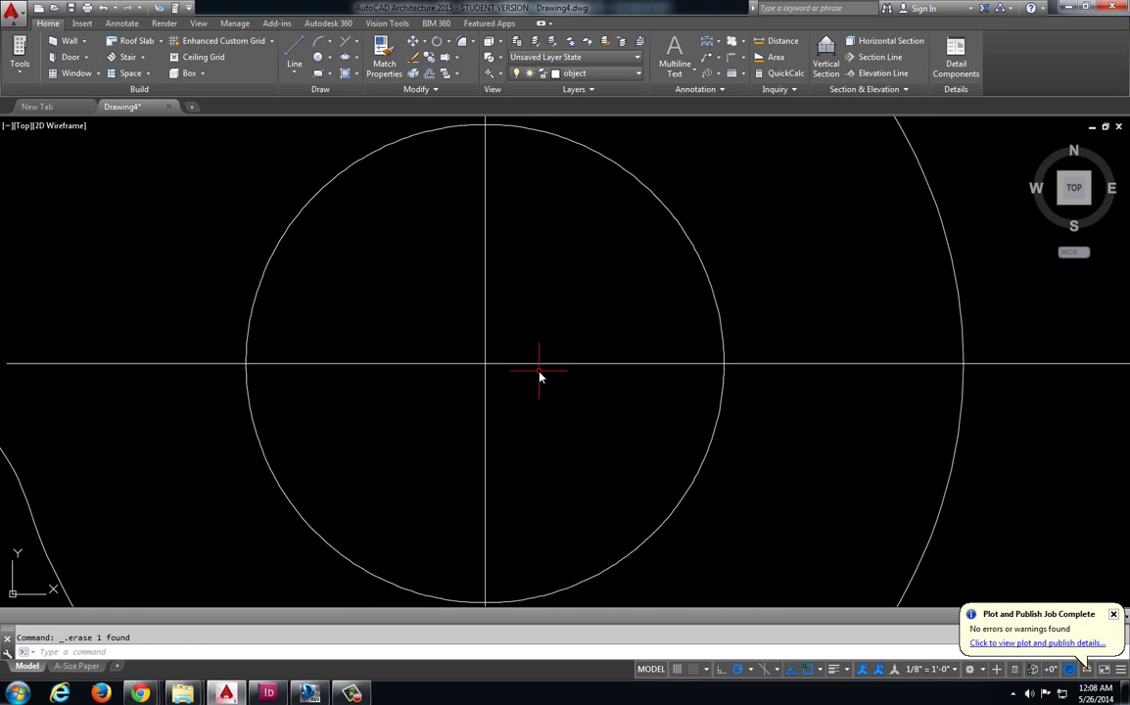
type("off")
key("Return")
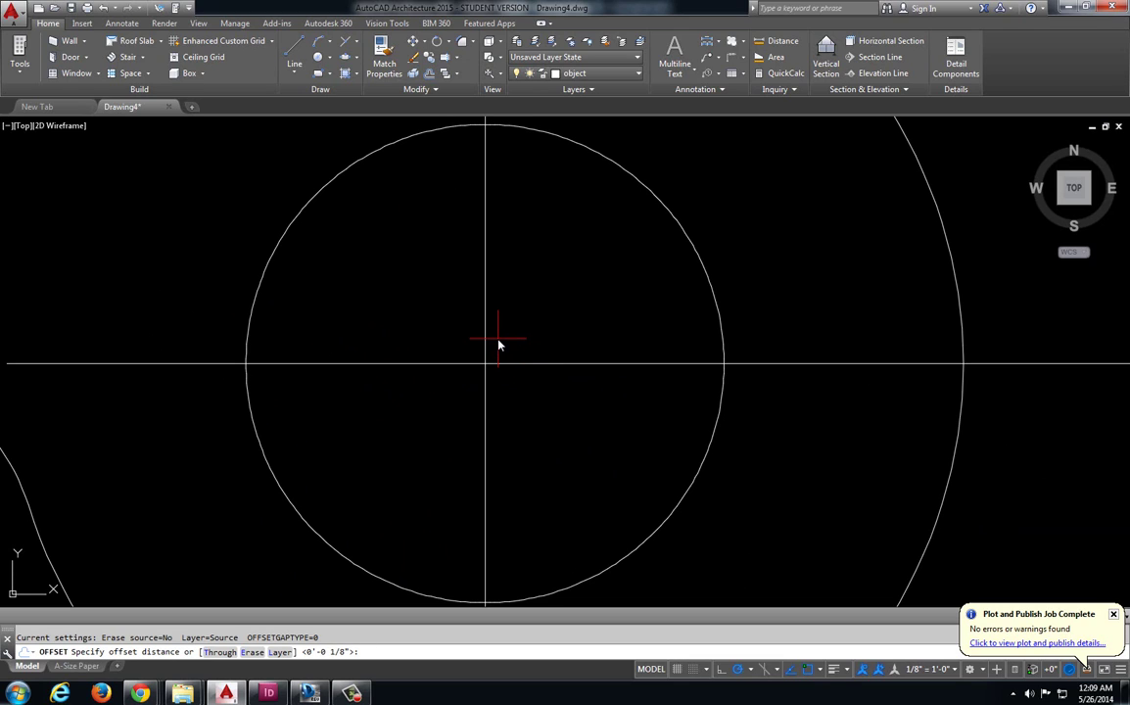
key("Return")
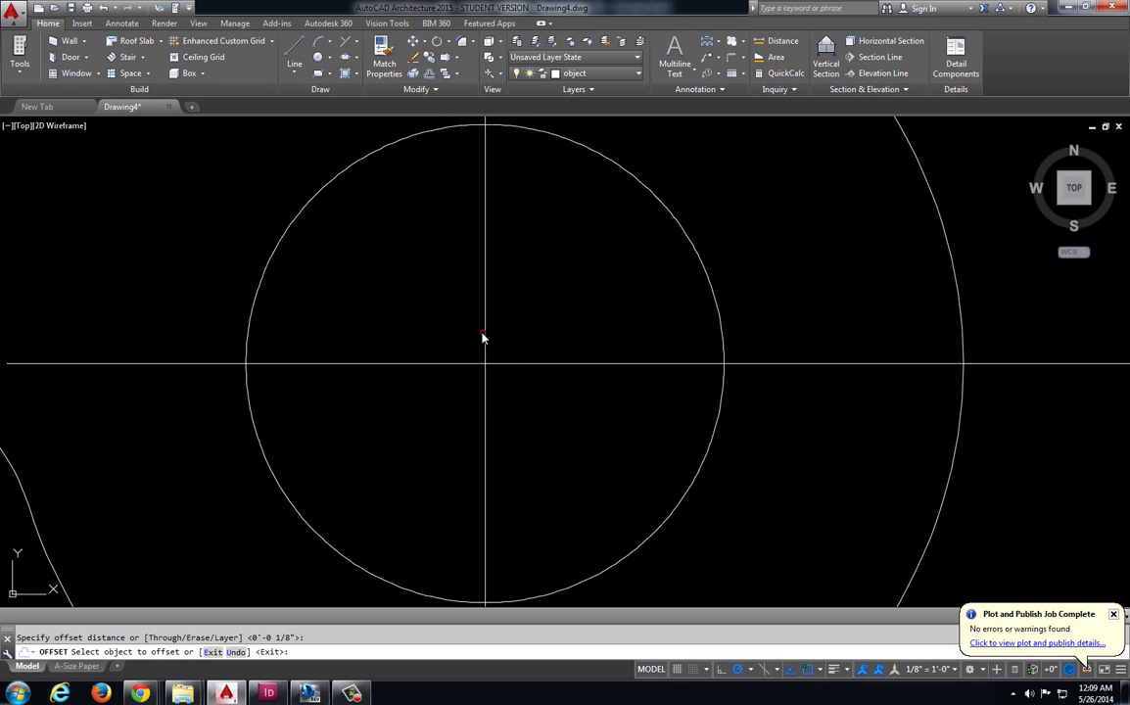
left_click(486, 331)
left_click(526, 325)
left_click(546, 325)
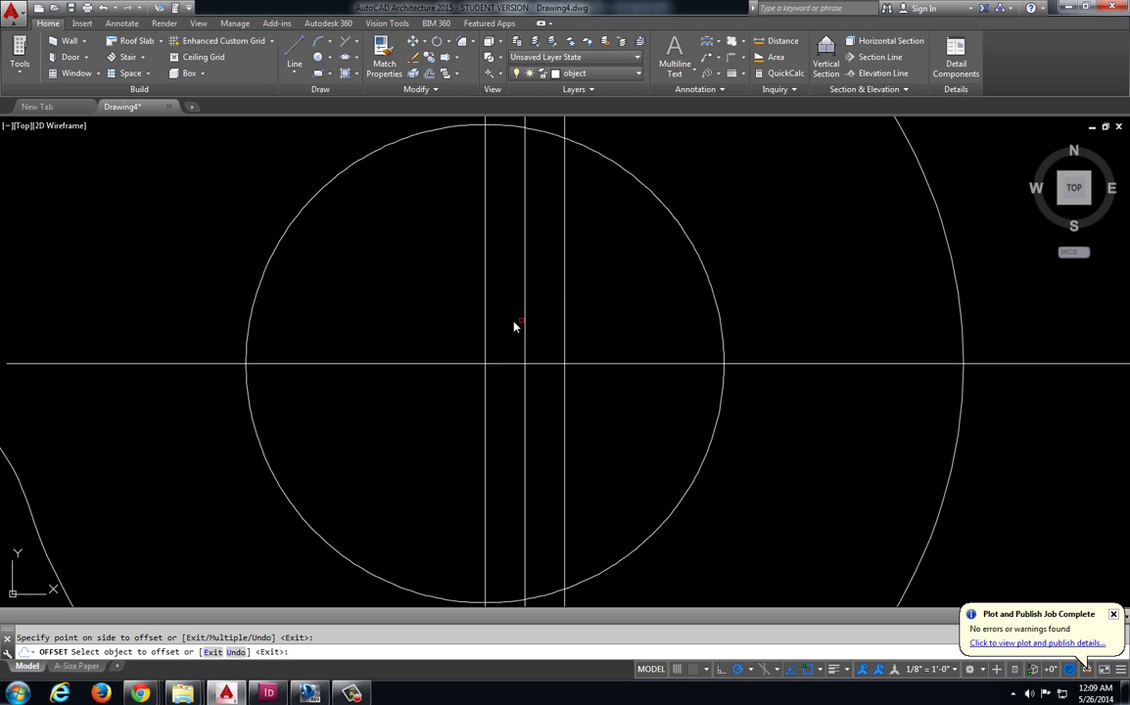
left_click(488, 327)
left_click(453, 326)
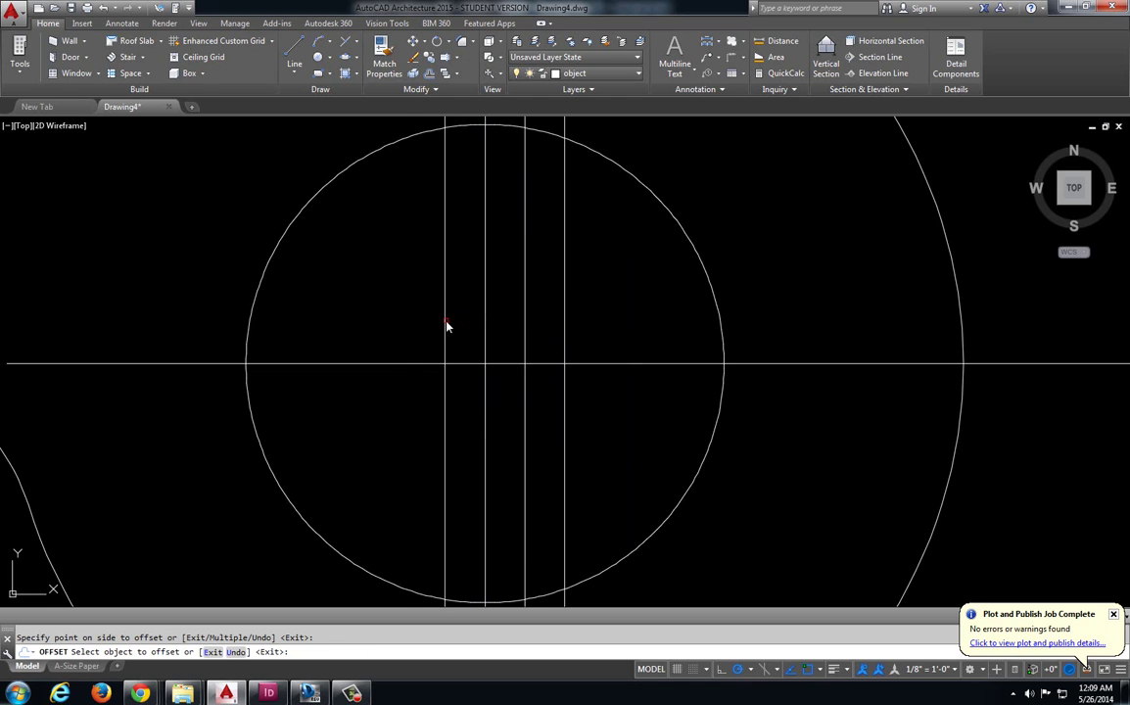
left_click(446, 326)
left_click(404, 346)
Offset the right hole's horizontal centerline twice upward and twice downward at 1/8 spacing
left_click(391, 363)
left_click(391, 335)
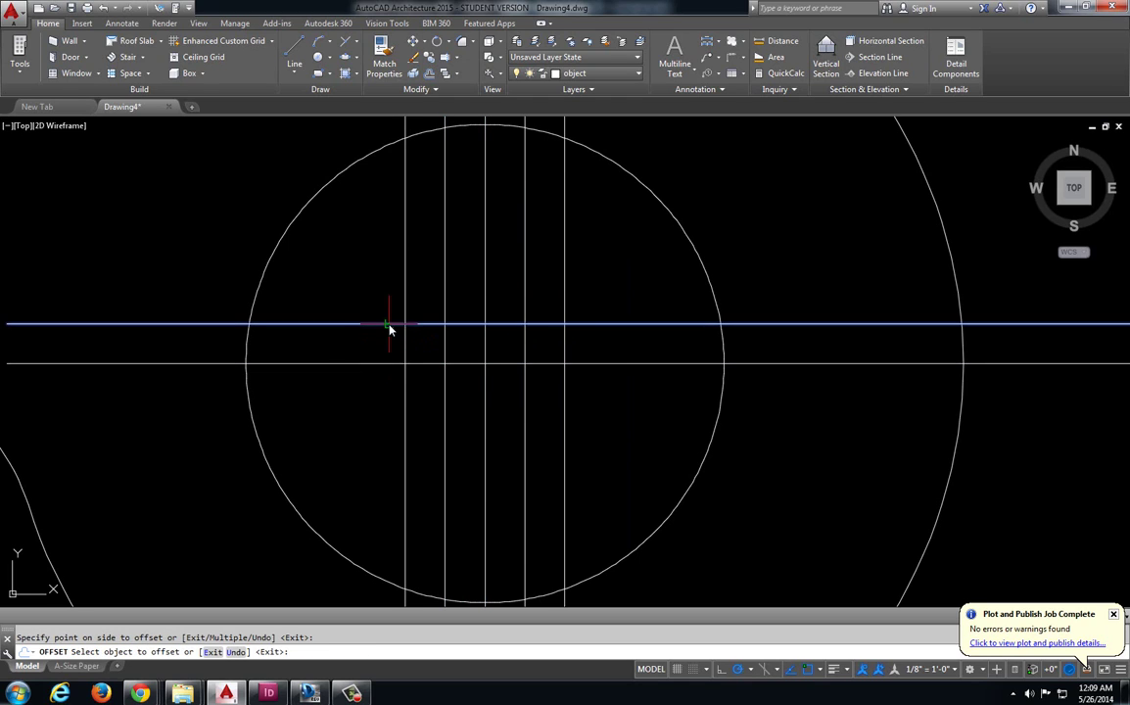
left_click(388, 324)
left_click(388, 308)
left_click(386, 364)
left_click(386, 388)
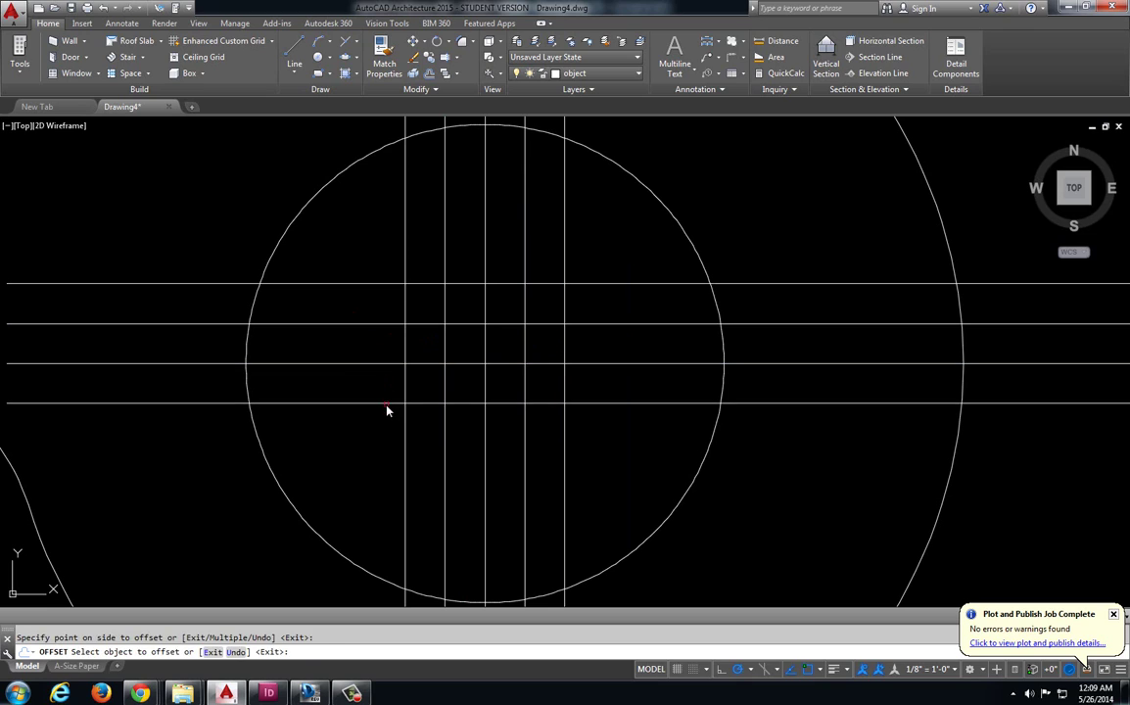
left_click(387, 404)
left_click(382, 434)
key("Escape")
Trim the right hole's centerlines between each pair of offset lines, leaving a gap on all four sides of the center cross
type("tr")
key("Return")
key("Return")
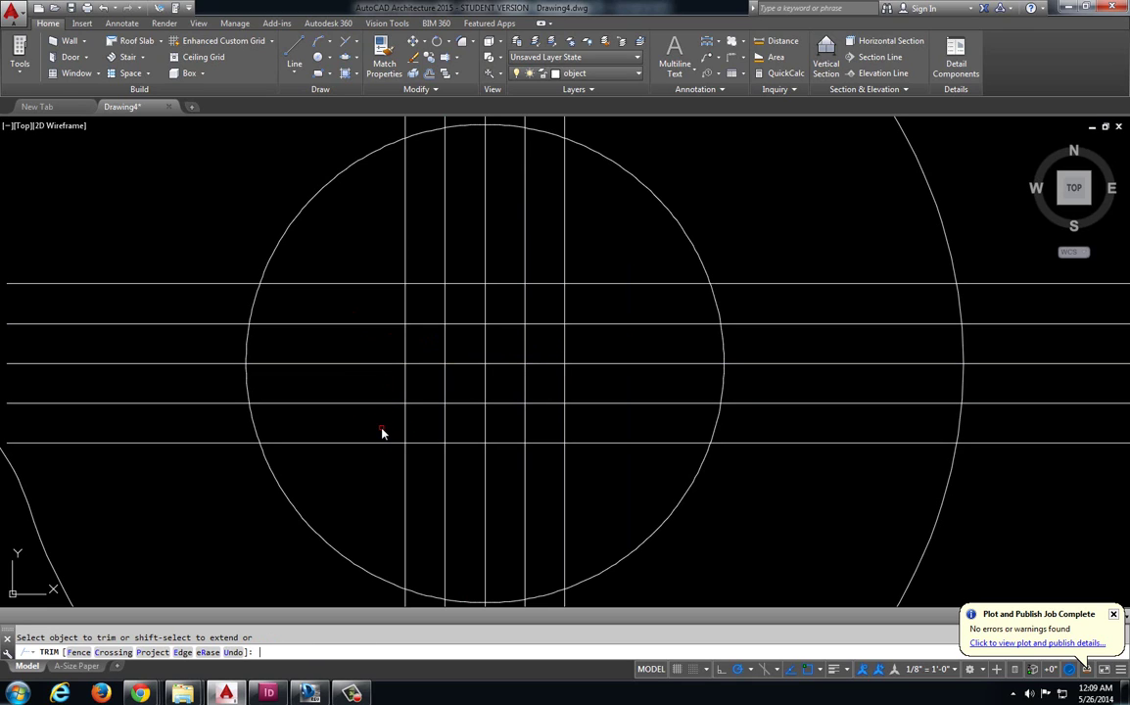
left_click(490, 420)
left_click(478, 427)
left_click(545, 354)
left_click(542, 368)
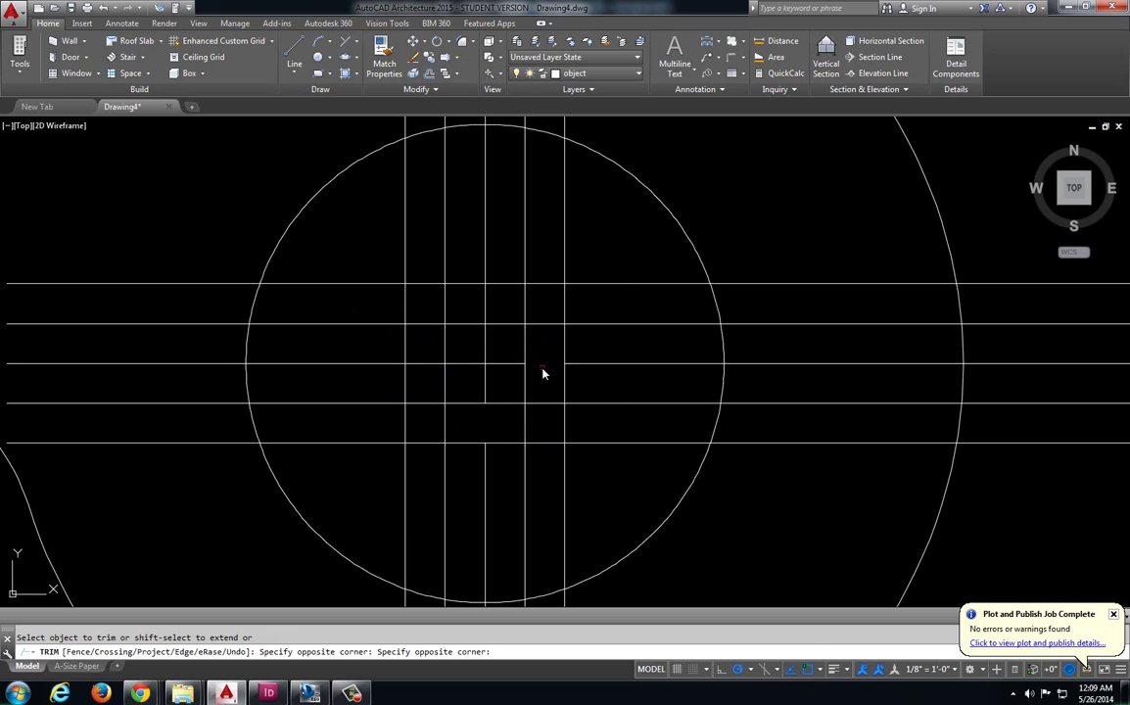
left_click(492, 310)
left_click(477, 307)
left_click(428, 356)
left_click(415, 374)
key("Escape")
Delete the eight offset construction lines around the right hole
left_click(421, 343)
left_click(366, 280)
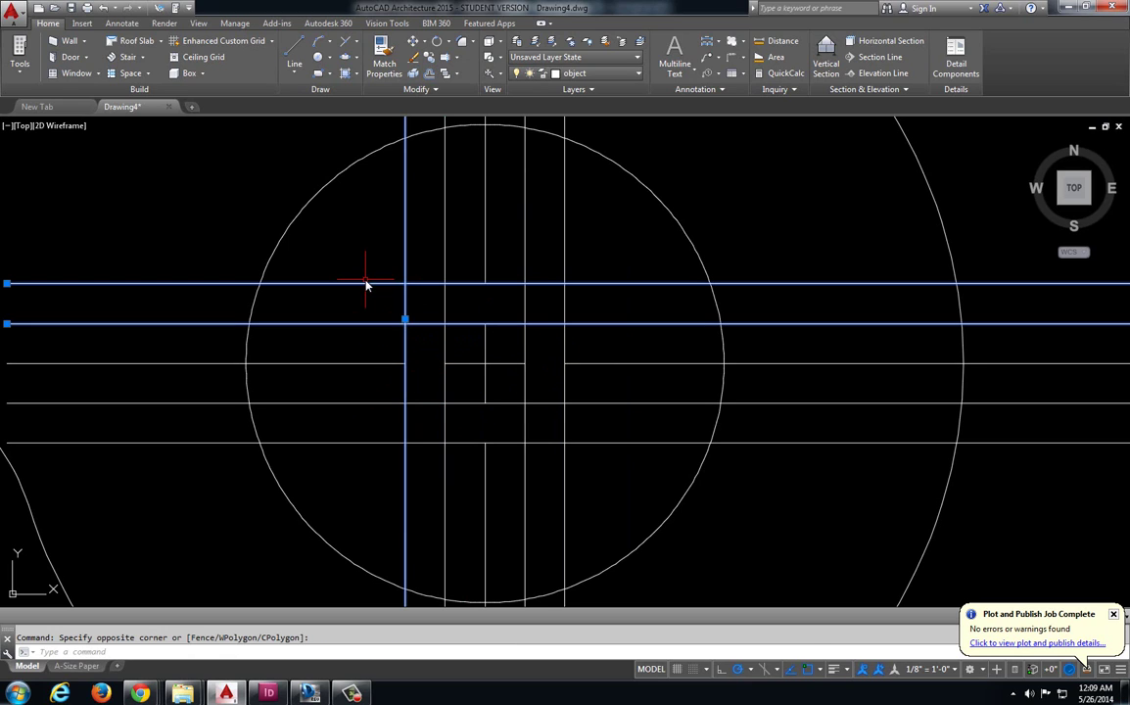
left_click(607, 491)
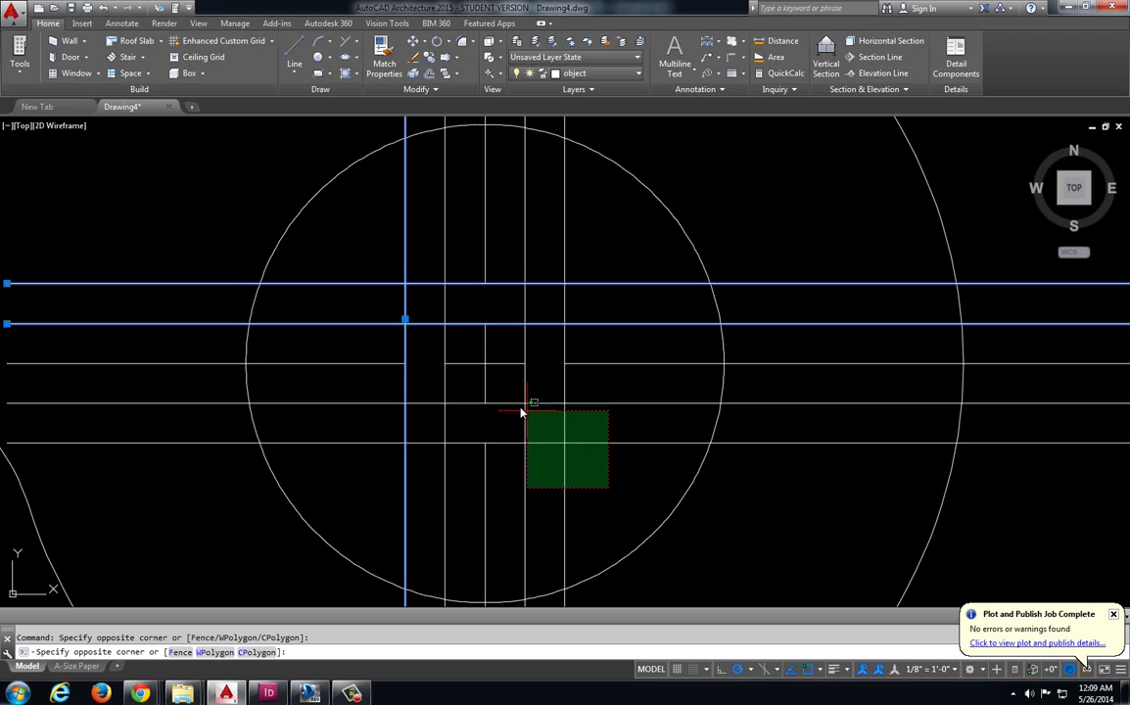
left_click(490, 378)
left_click(442, 324)
left_click(396, 272)
key("Delete")
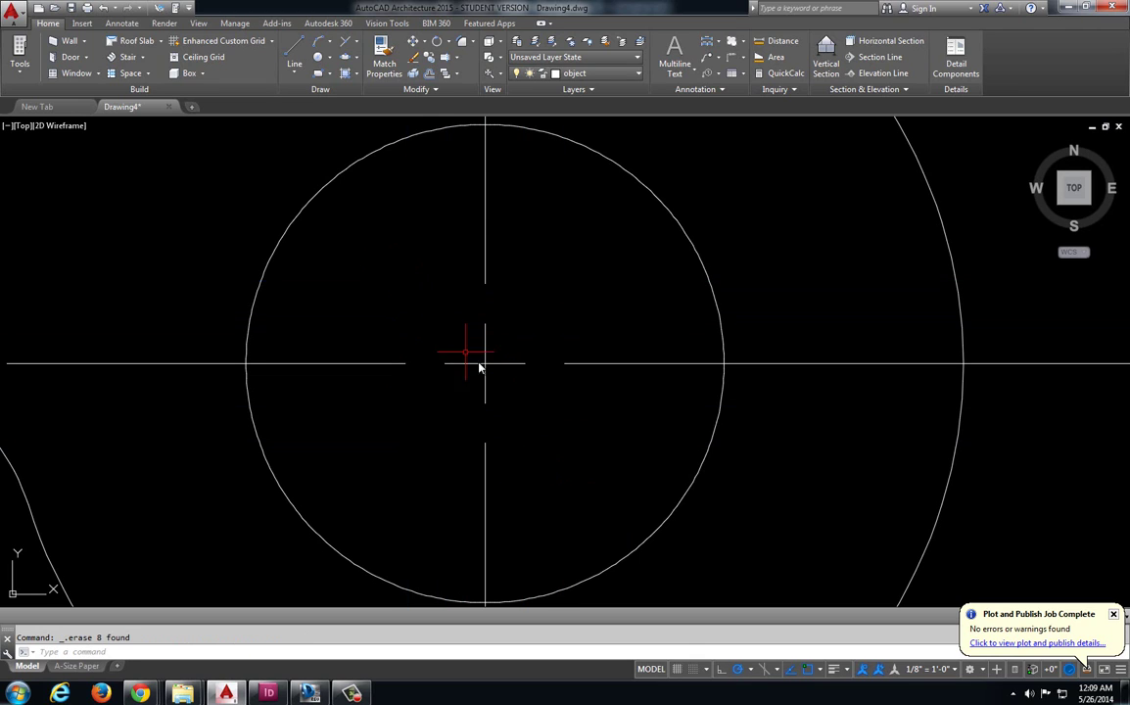
Shorten the outer horizontal centerline segment on the right hole's east side so it ends just beyond the outer arc
scroll(529, 374, "down", 3)
left_click(745, 362)
left_click(716, 393)
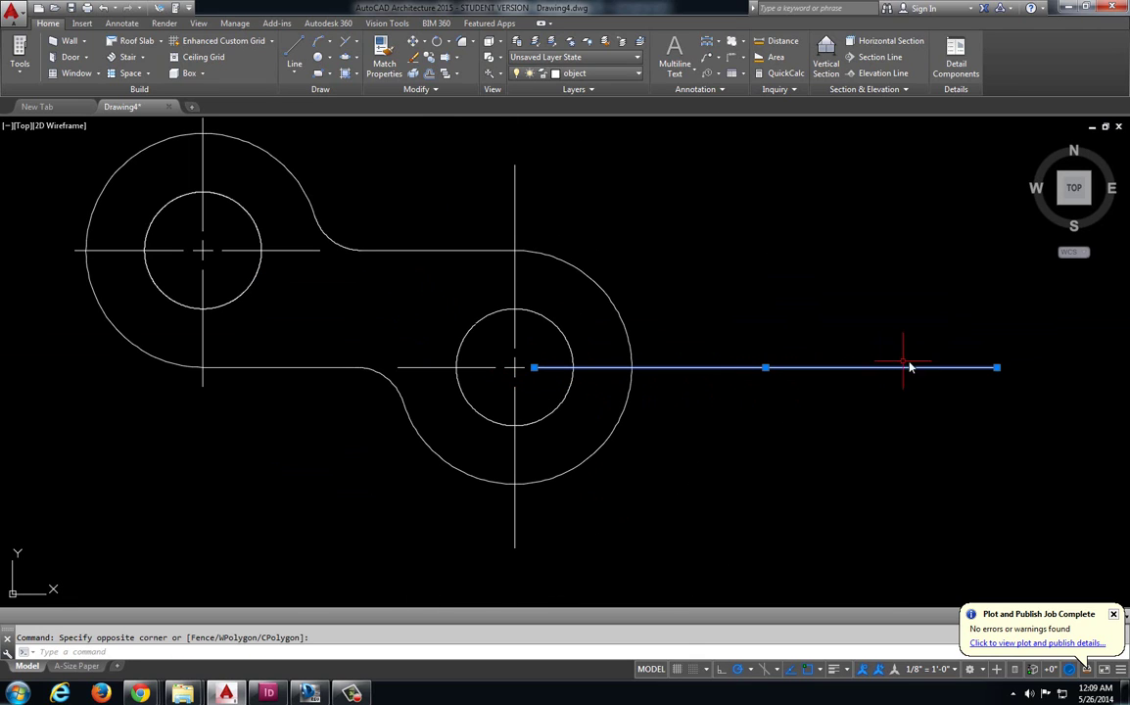
left_click(996, 369)
scroll(646, 366, "up", 4)
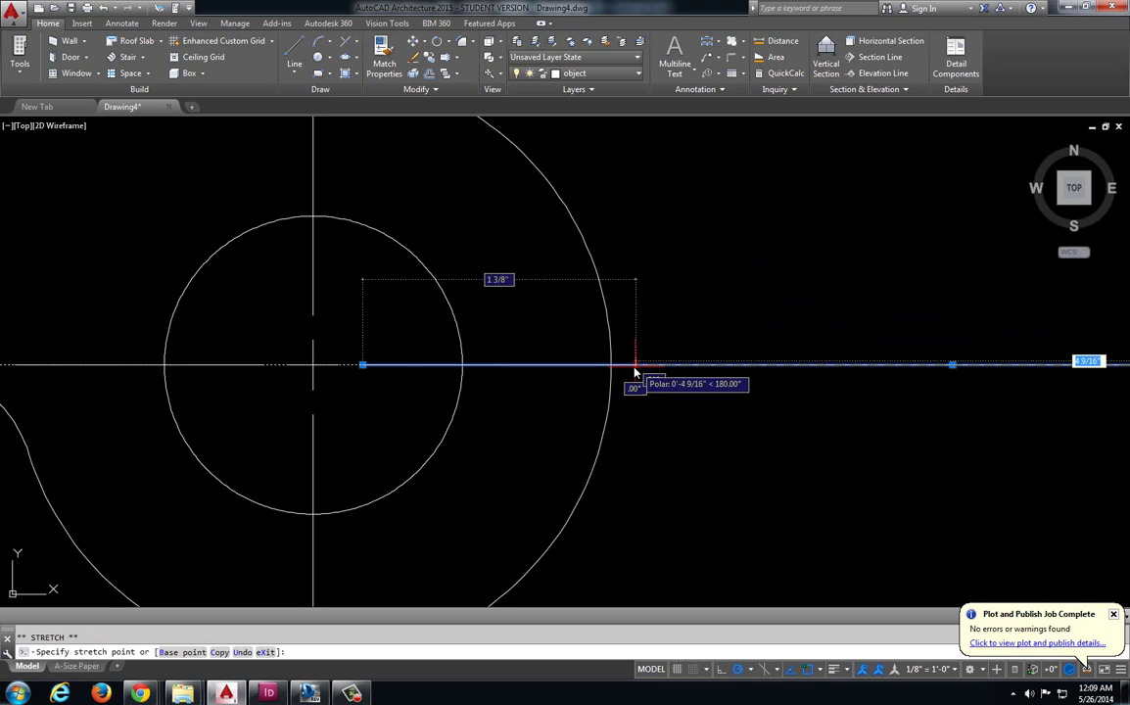
left_click(633, 366)
Shorten the right hole's upper vertical centerline segment so it ends just above the link's upper edge
scroll(511, 333, "down", 2)
scroll(509, 330, "down", 2)
middle_click_drag(493, 288, 505, 346)
left_click(461, 268)
left_click(430, 246)
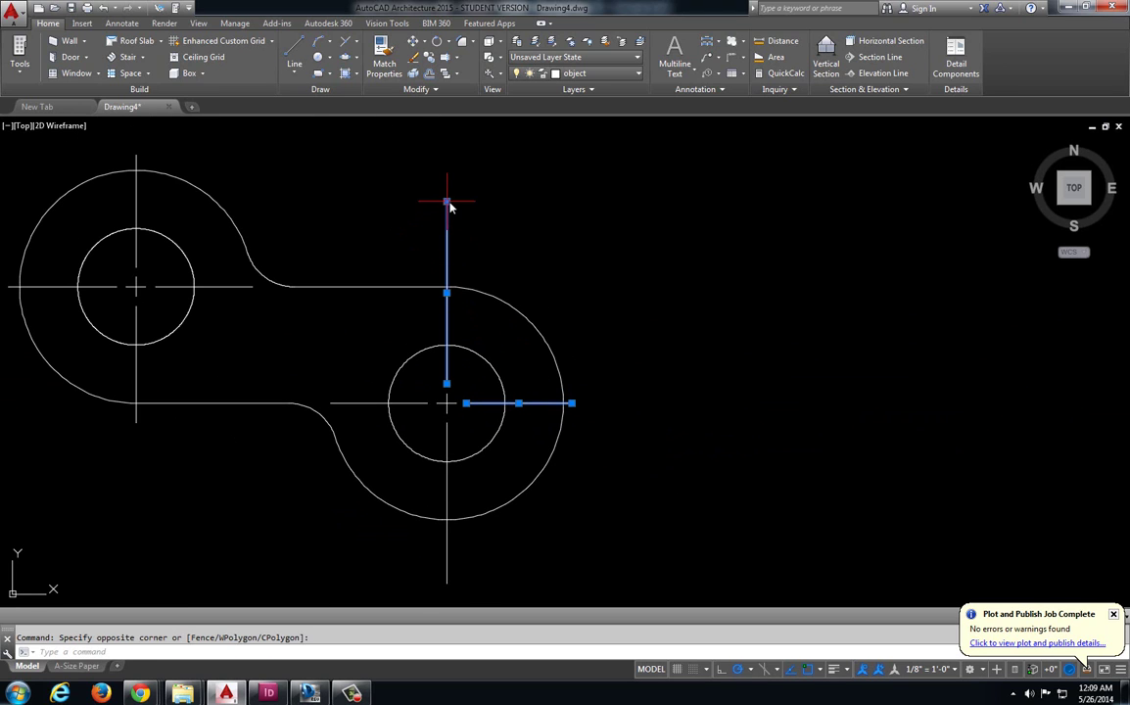
left_click(447, 202)
scroll(445, 281, "up", 6)
left_click(448, 284)
scroll(476, 330, "down", 4)
Shorten the right hole's lower vertical centerline segment so it ends just below the outer arc, and clear the selection
middle_click_drag(480, 333, 484, 231)
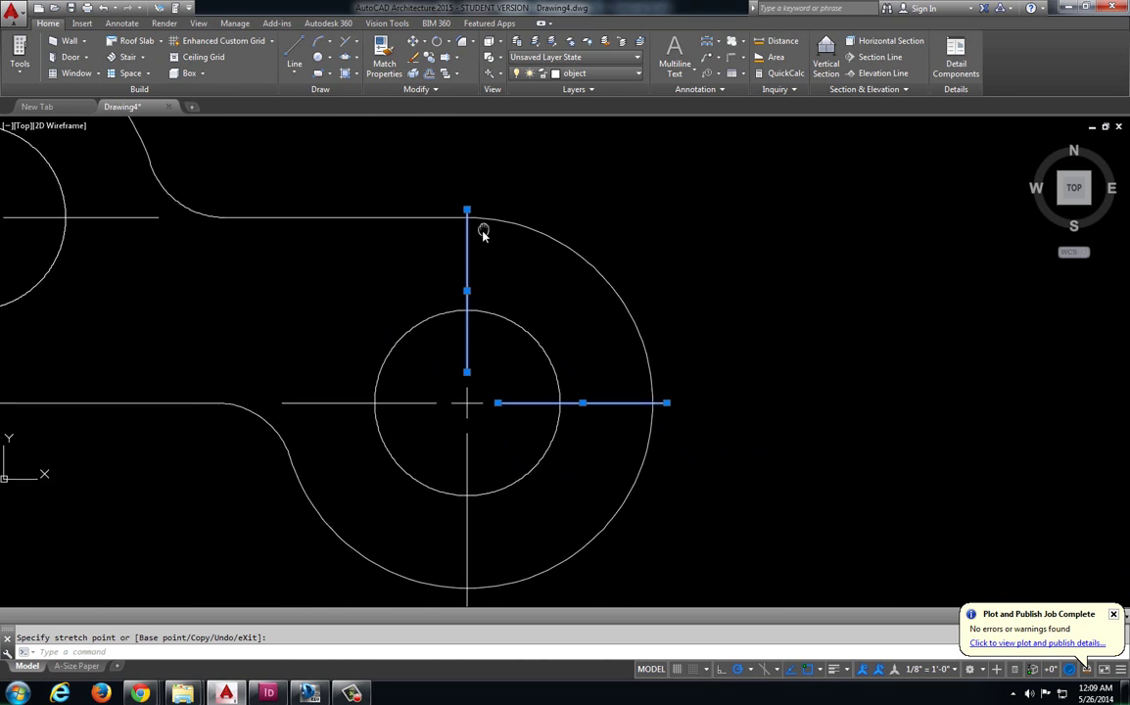
middle_click_drag(524, 394, 513, 292)
middle_click_drag(486, 484, 487, 421)
left_click(483, 485)
left_click(436, 468)
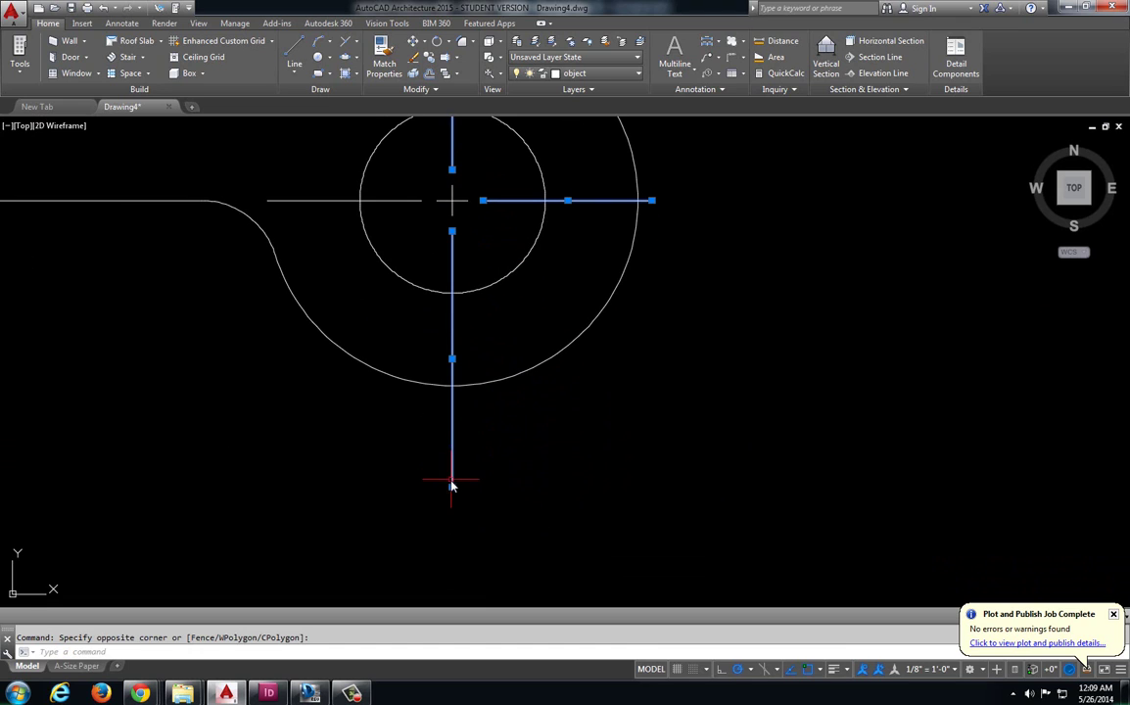
left_click(452, 486)
left_click(451, 388)
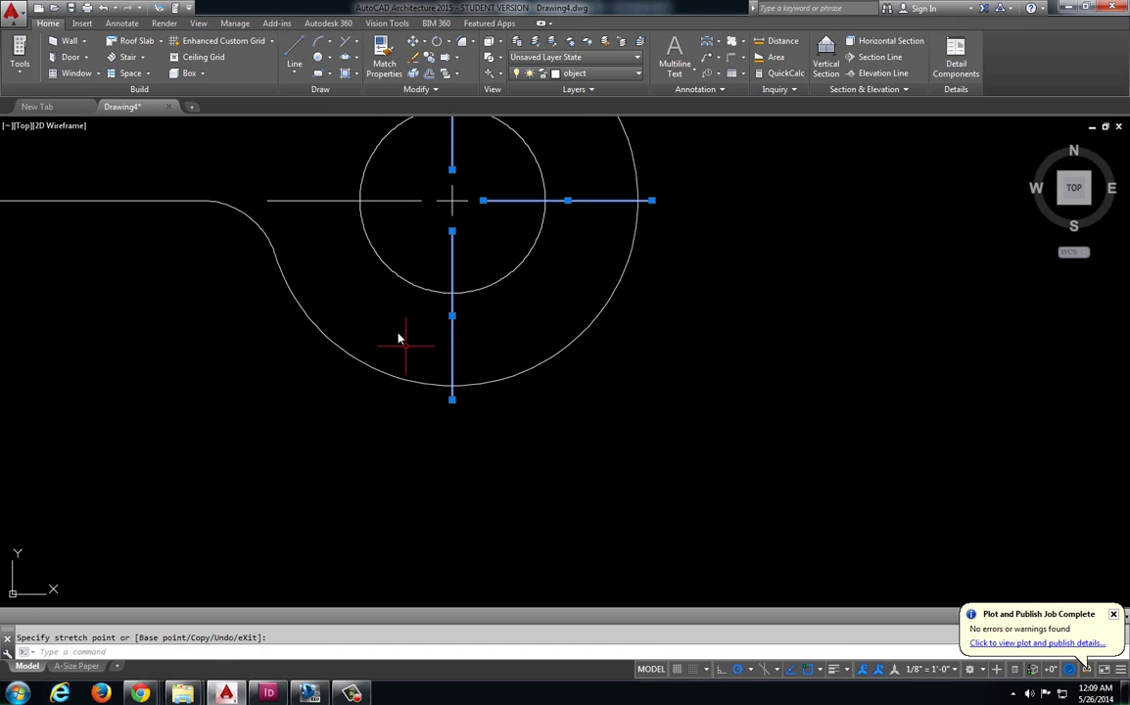
scroll(427, 348, "down", 3)
key("Escape")
Shorten the left hole's lower vertical centerline segment so it ends just below the link's lower edge, and clear the selection
middle_click_drag(284, 256, 319, 306)
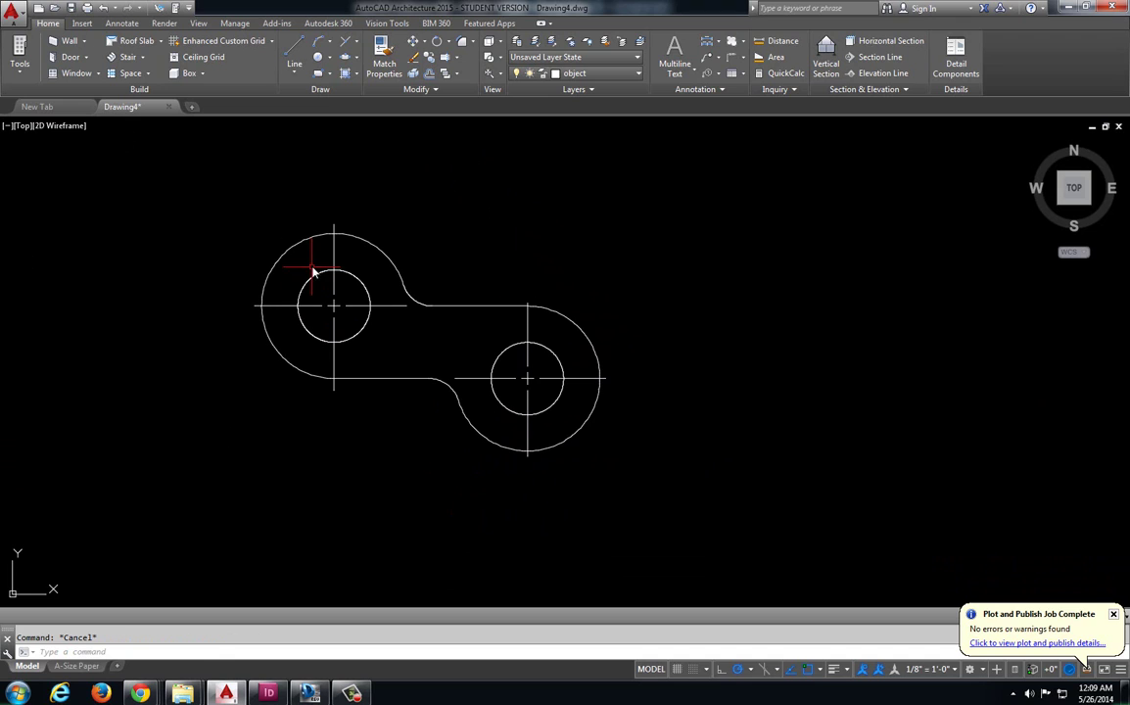
scroll(343, 393, "up", 5)
left_click(327, 394)
left_click(297, 374)
left_click(306, 387)
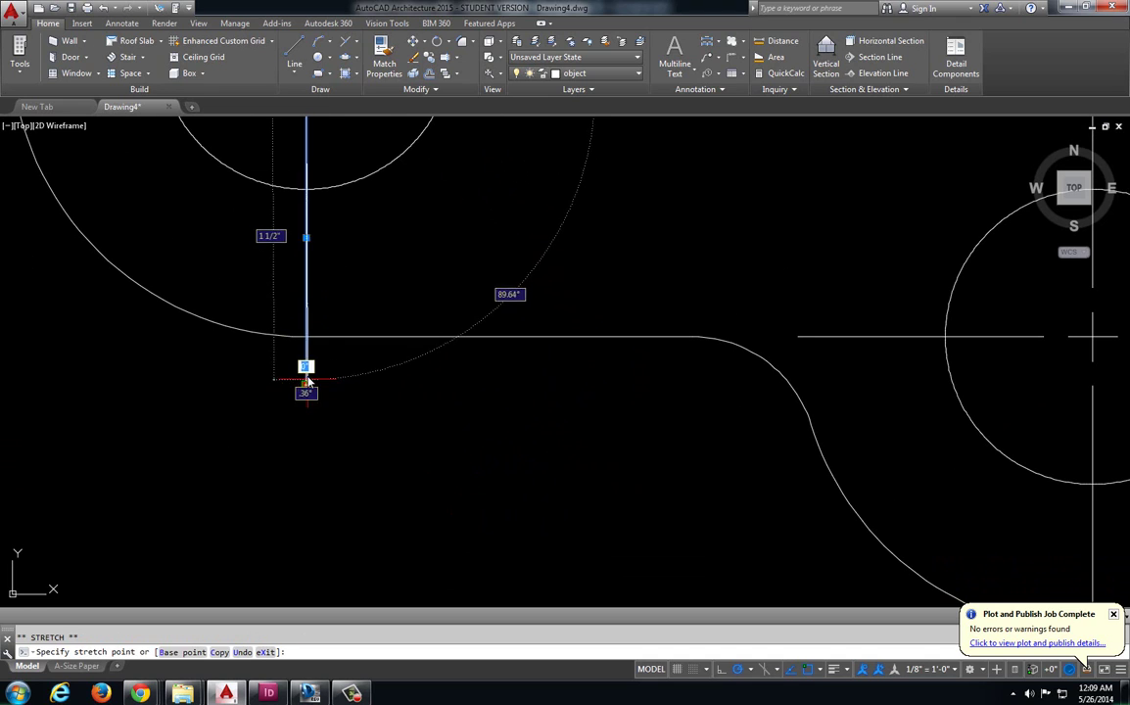
left_click(307, 364)
scroll(365, 352, "down", 4)
key("Escape")
Move all centerline segments and center crosses of both holes to the Center Line layer
middle_click_drag(390, 354, 379, 370)
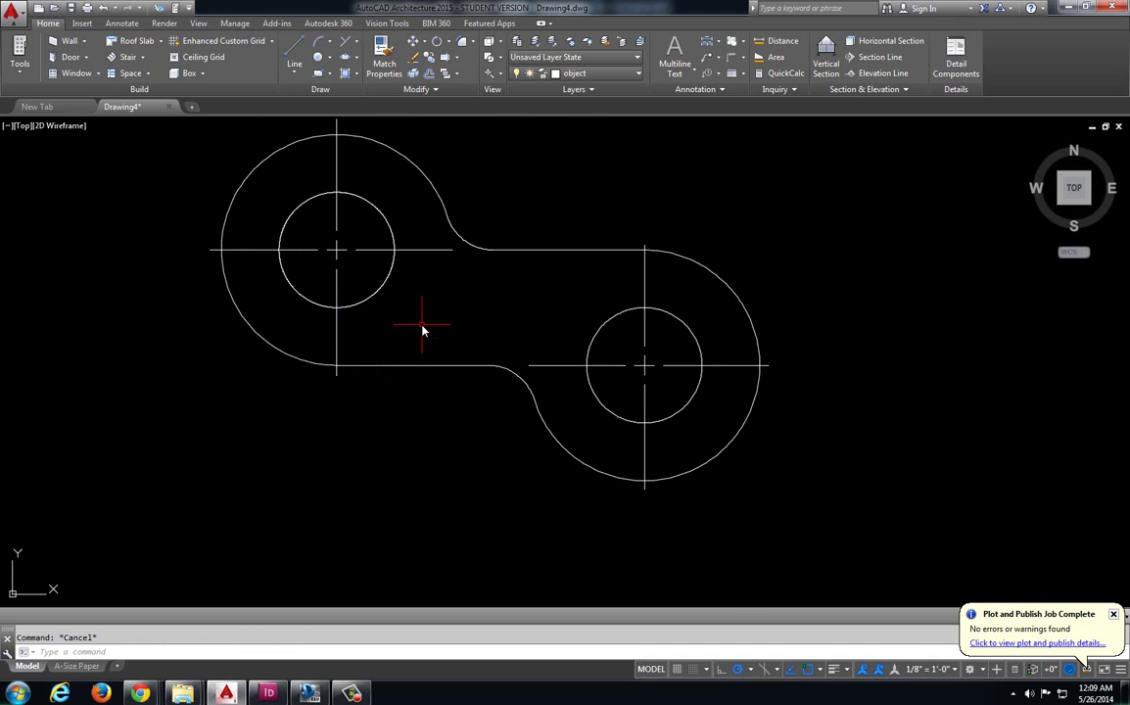
middle_click_drag(441, 283, 429, 324)
left_click(352, 260)
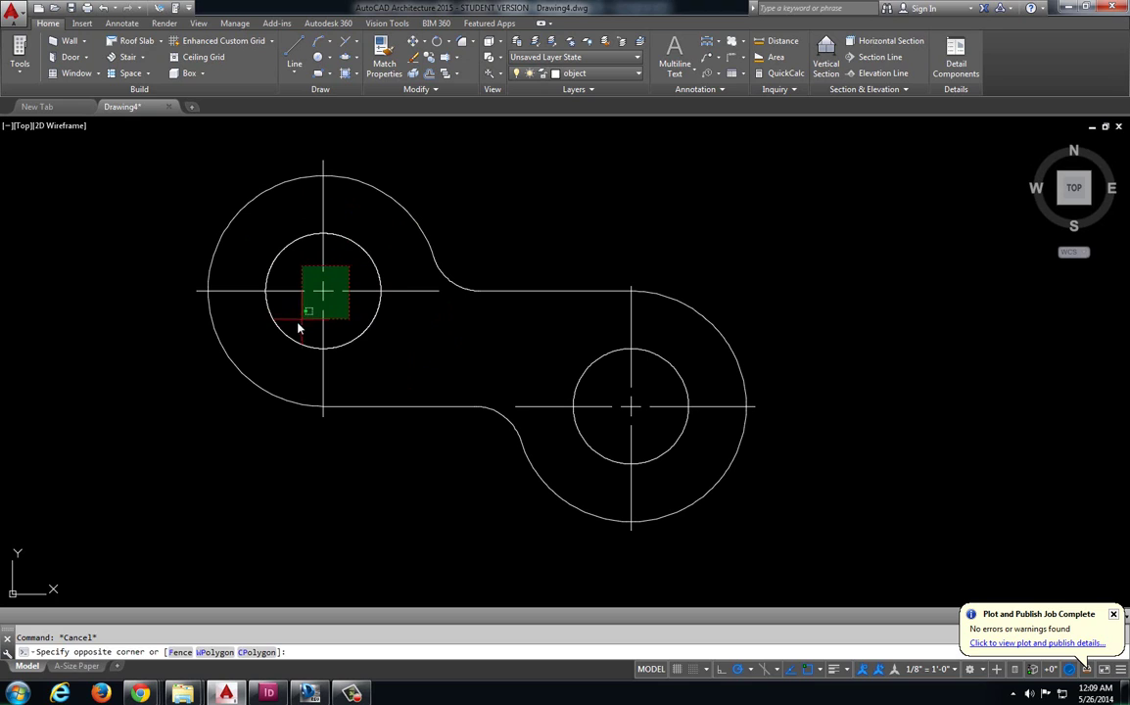
left_click(298, 323)
left_click(655, 389)
left_click(603, 439)
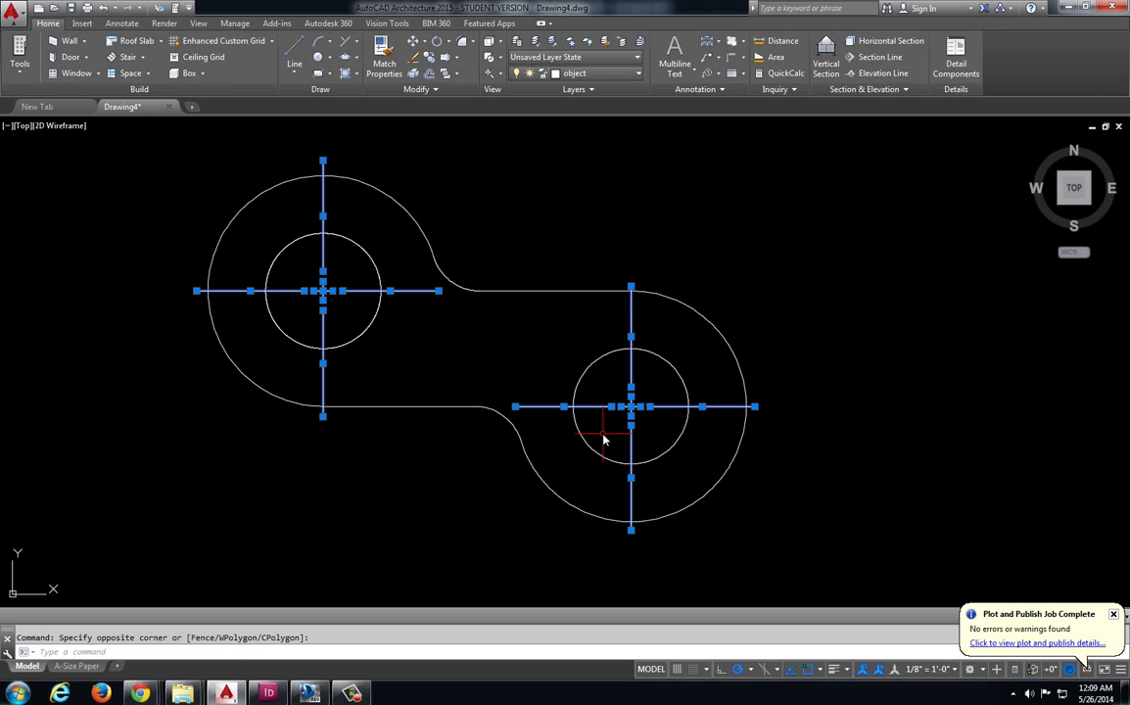
left_click(619, 74)
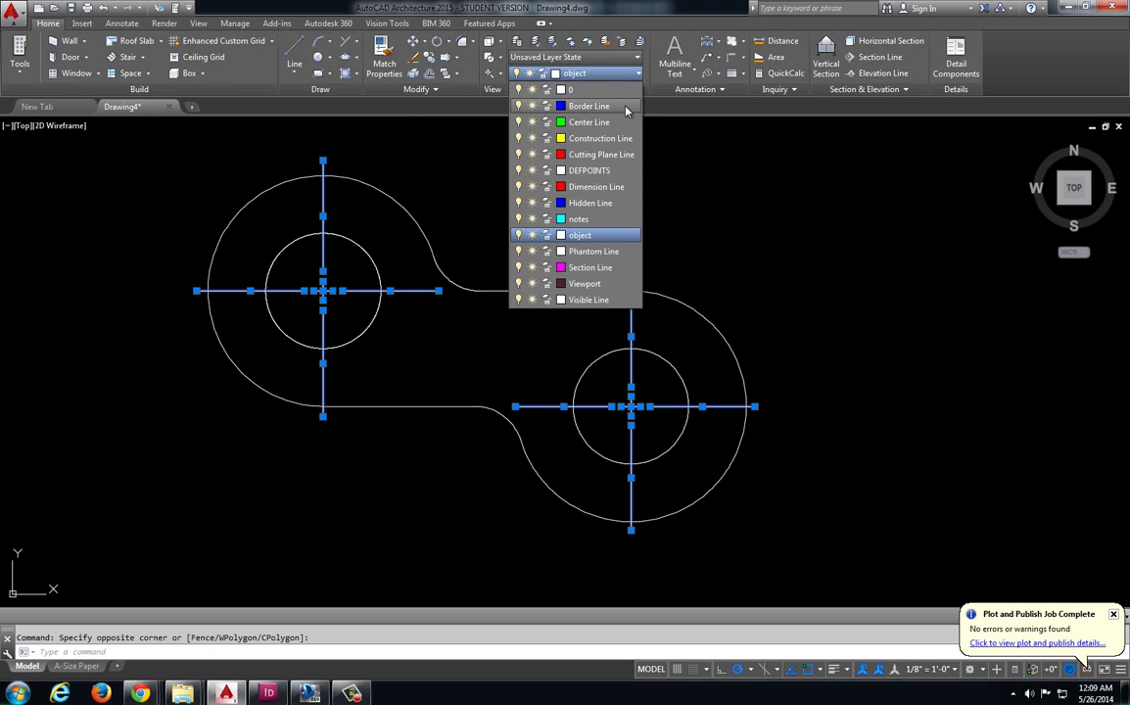
left_click(587, 120)
key("Escape")
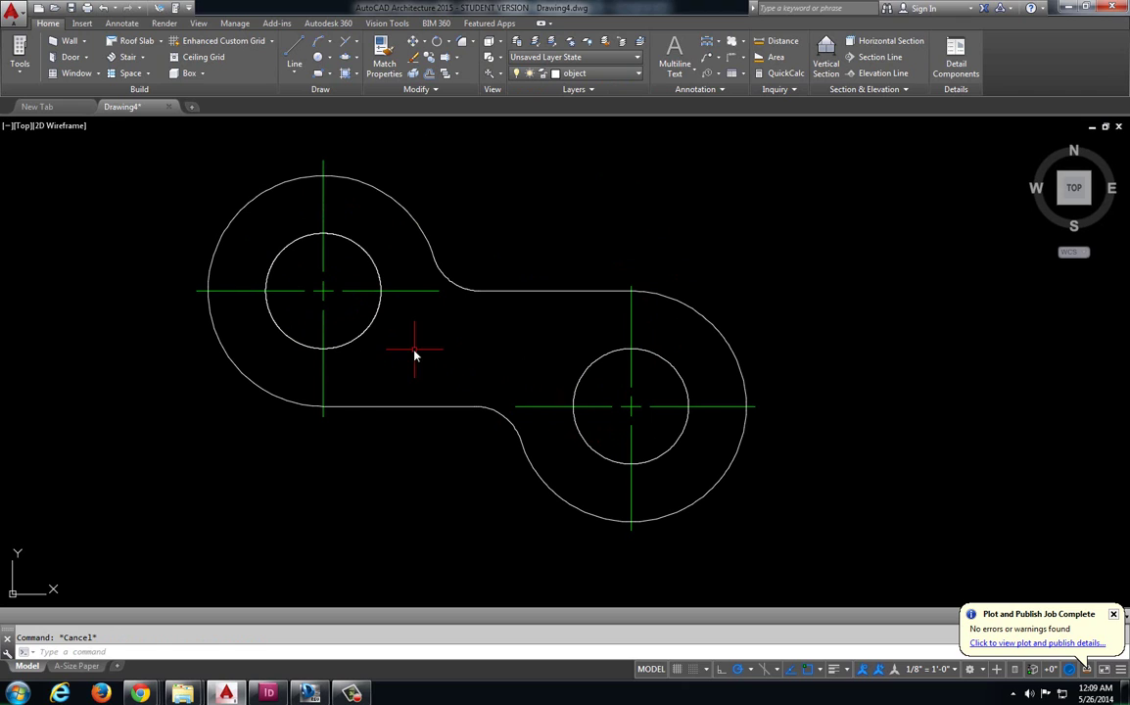
Start saving the finished link drawing under a new file name
middle_click_drag(536, 320, 579, 341)
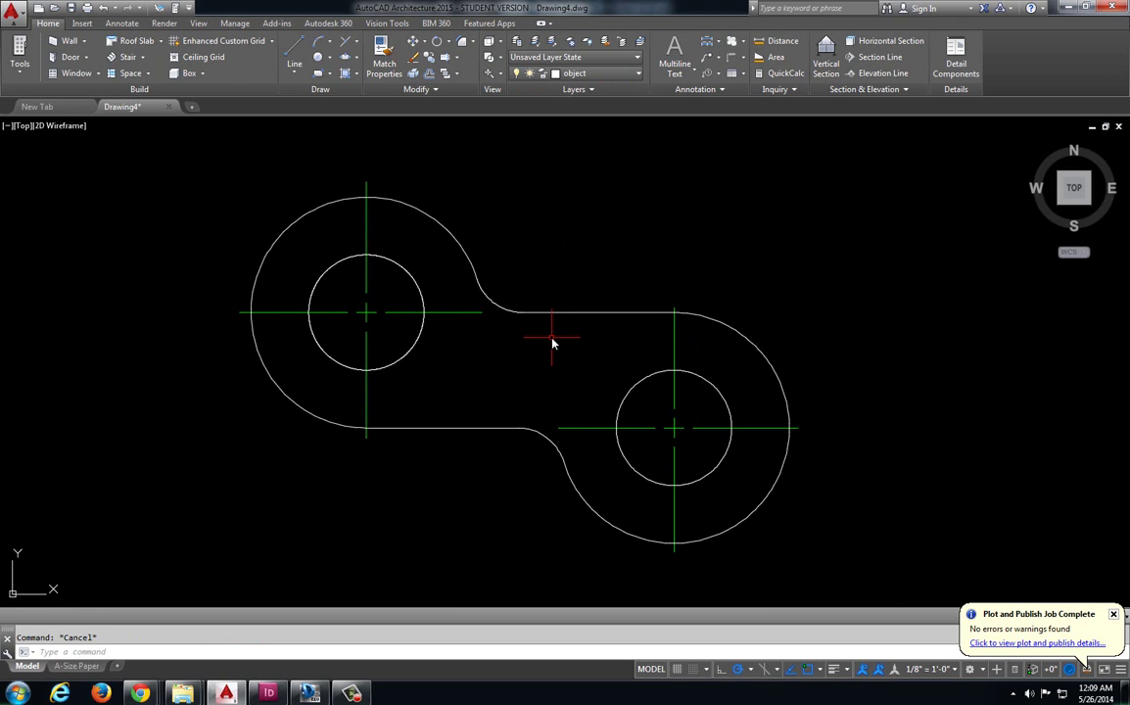
scroll(551, 339, "up", 2)
scroll(553, 339, "down", 2)
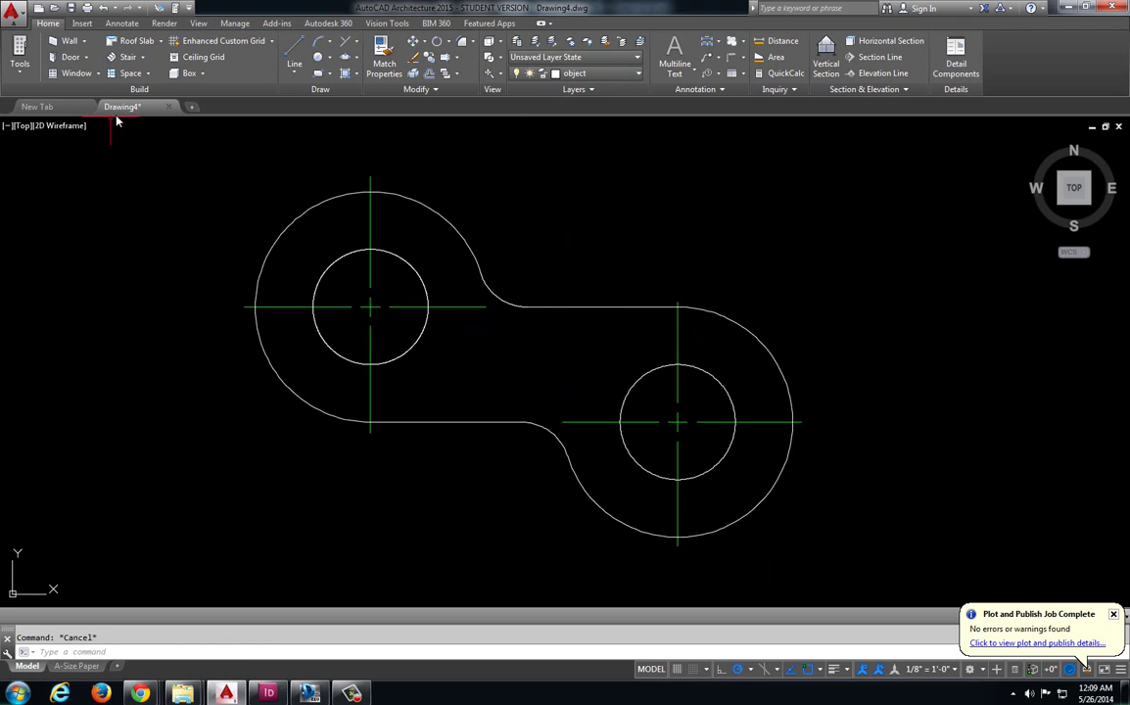
left_click(20, 21)
left_click(56, 173)
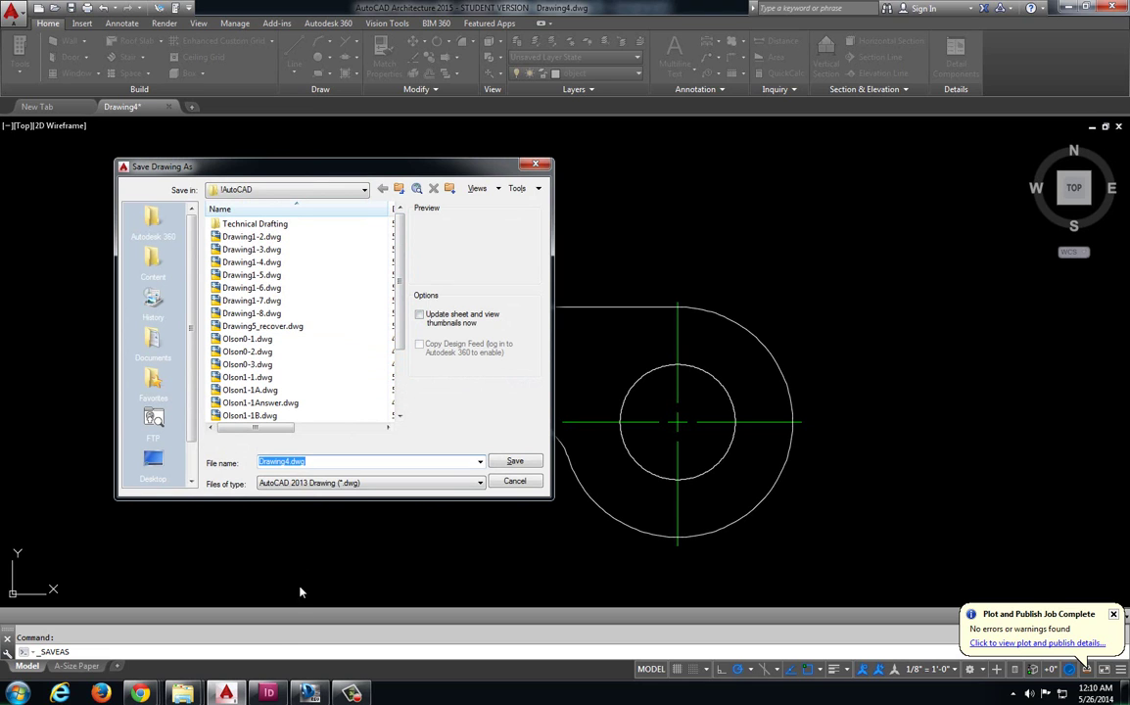
Switch to Design Review and check the drawing number in the Offset Link sheet's title block
left_click(312, 692)
scroll(589, 460, "down", 4)
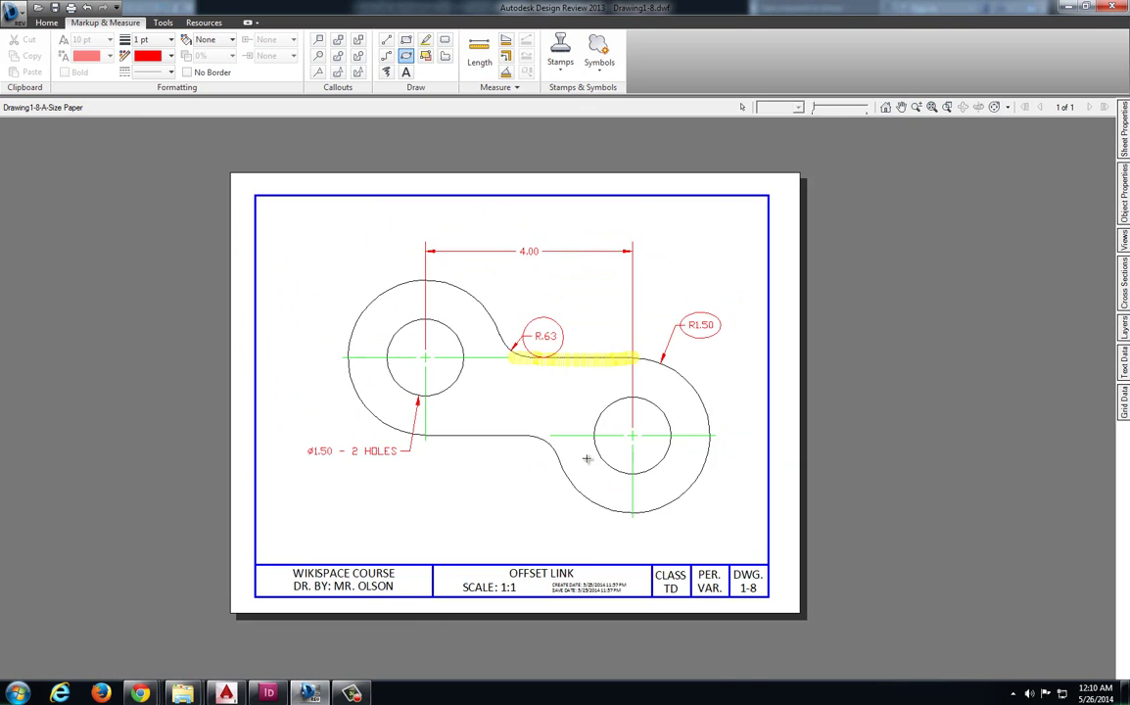
scroll(728, 492, "up", 2)
scroll(728, 492, "up", 2)
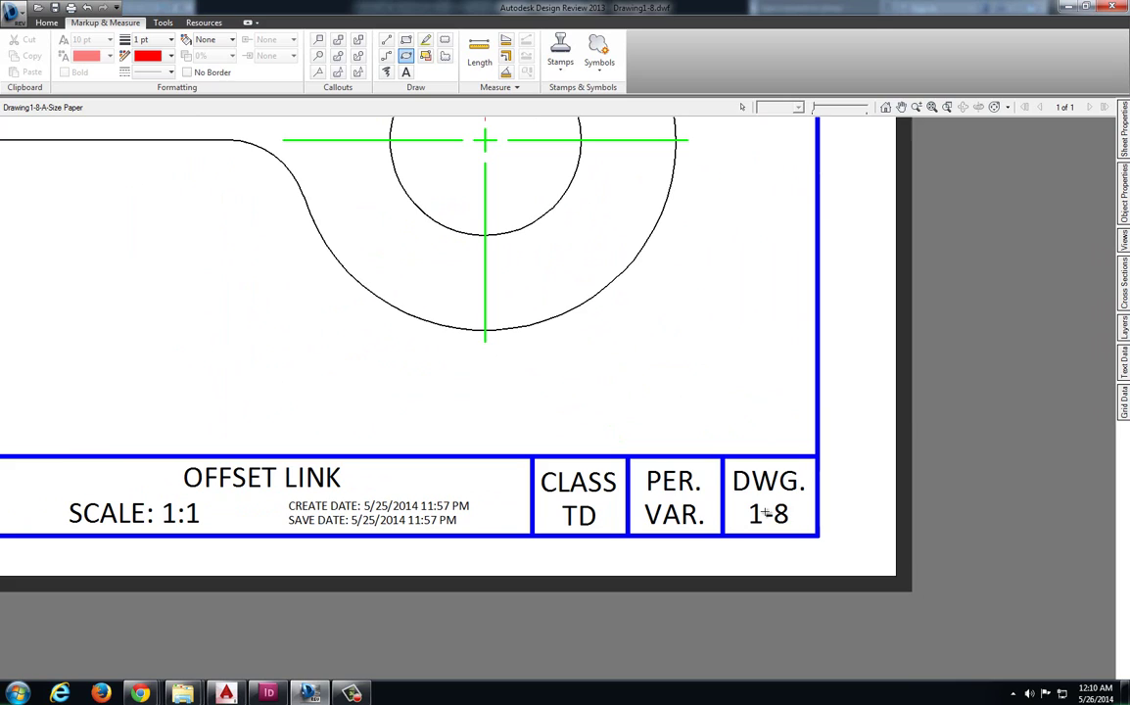
Return to AutoCAD Architecture and save the drawing under the drafter's surname followed by 1-8
key("alt+Tab")
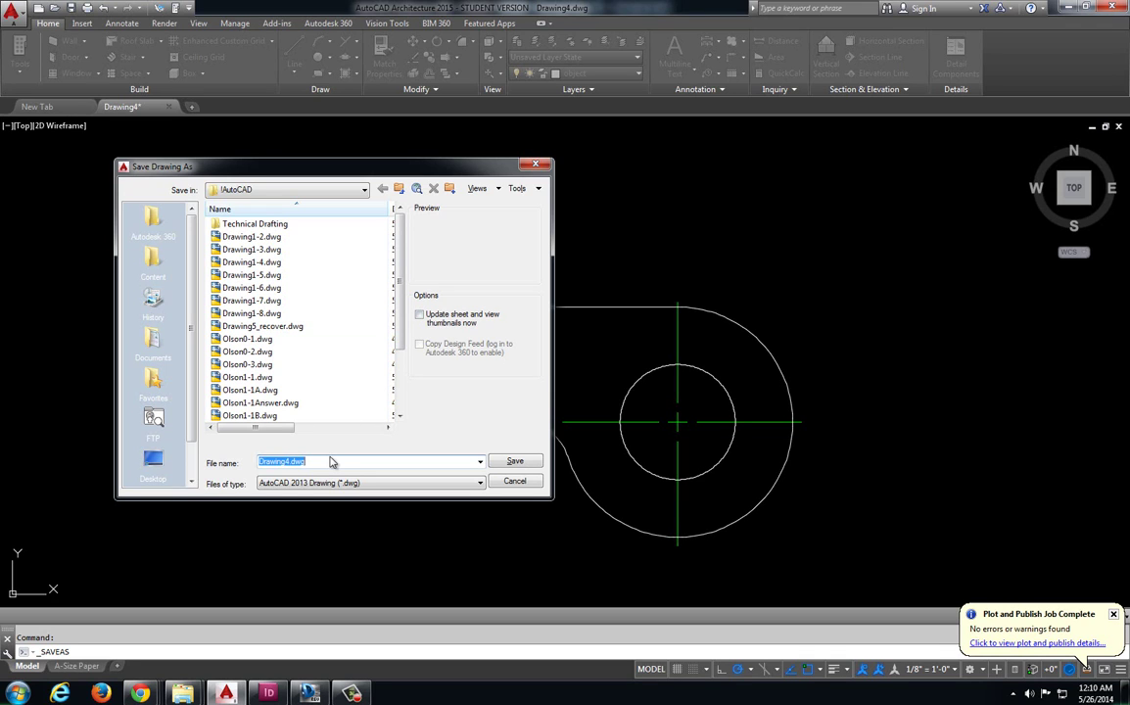
type("Olson1-8")
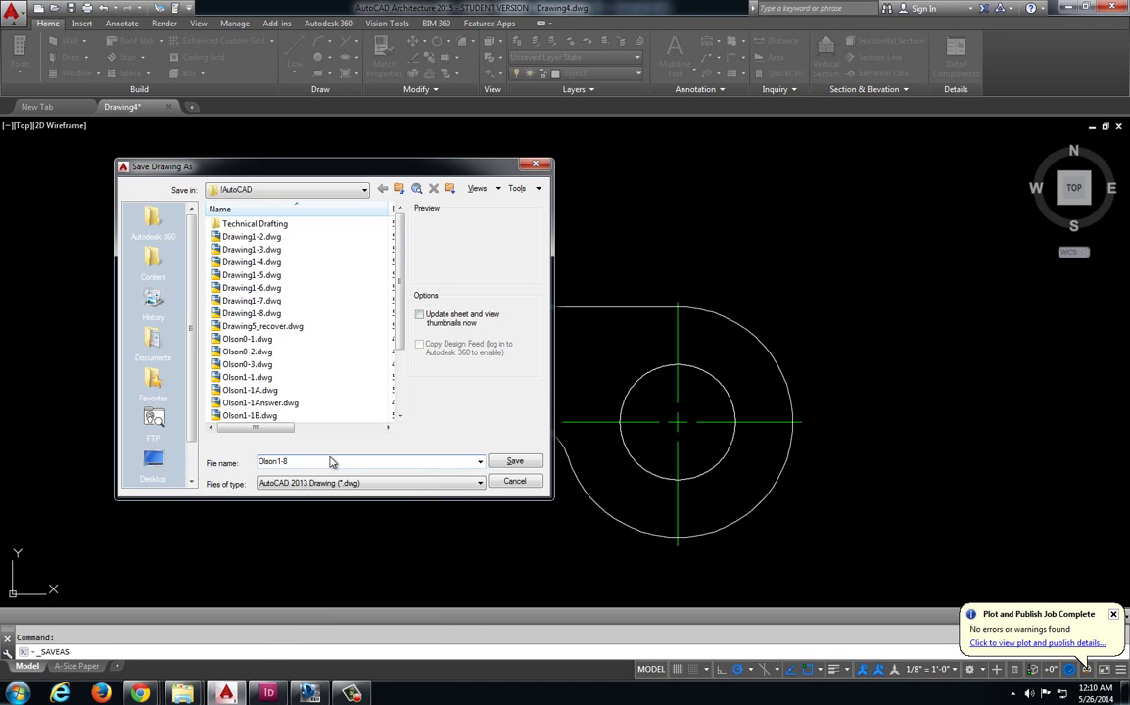
key("Return")
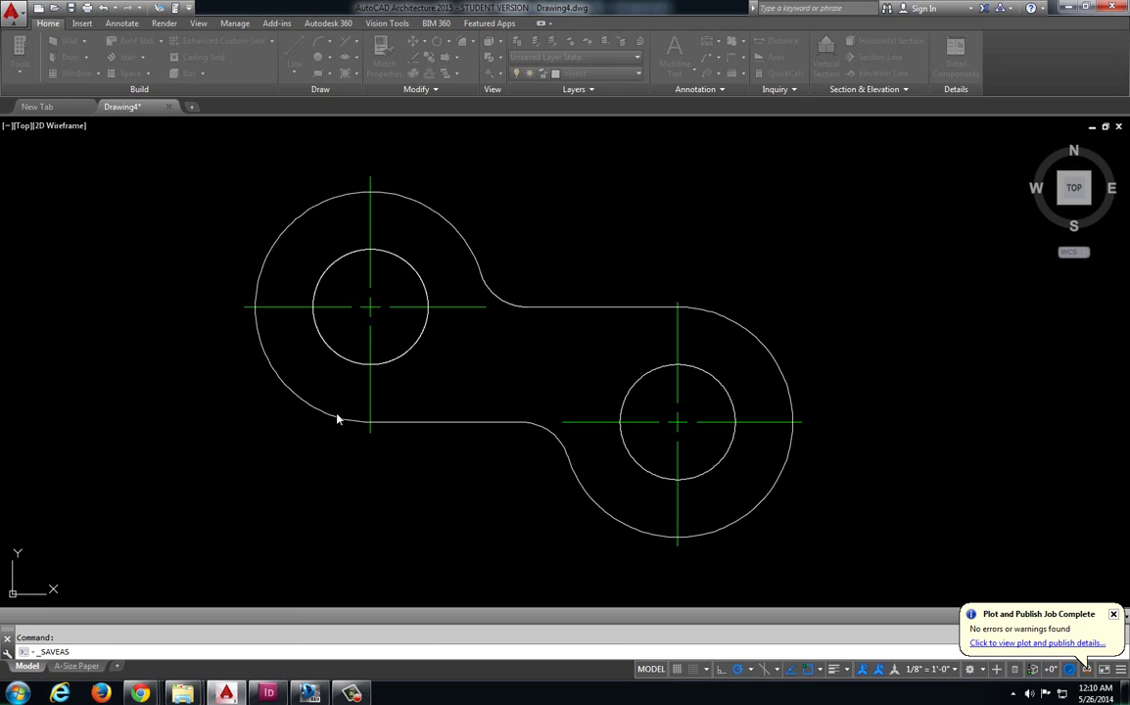